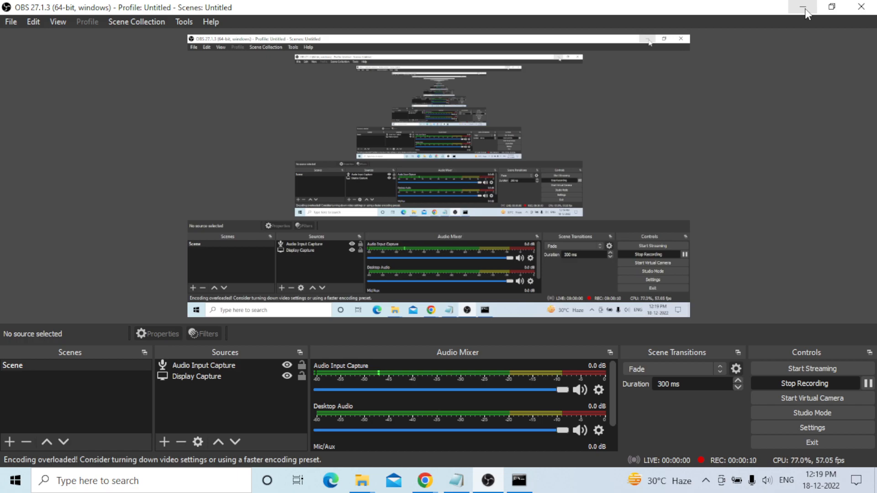
Step: Switch to the Notepad notes and review the title line and the four listed logic controllers
left_click(805, 11)
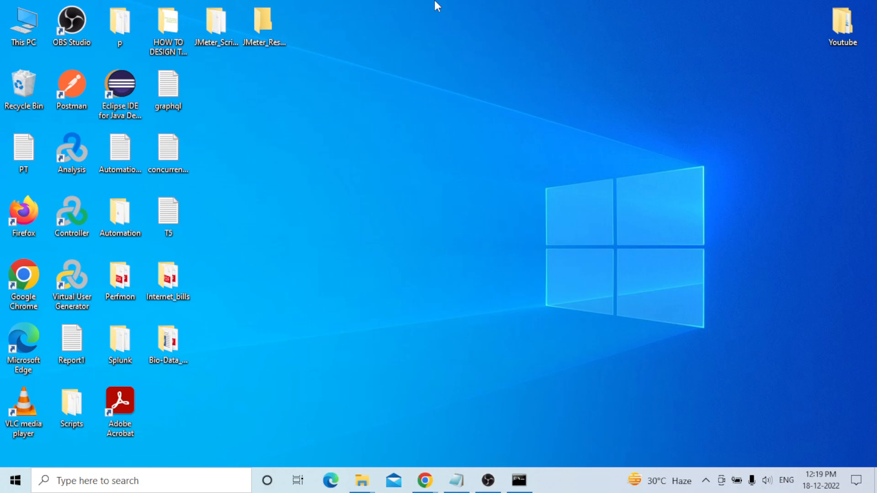
left_click(457, 481)
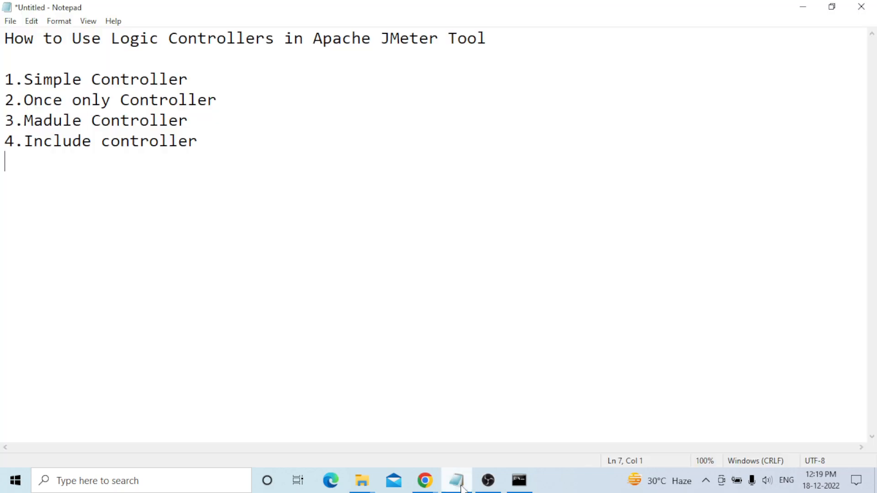
left_click_drag(2, 36, 453, 52)
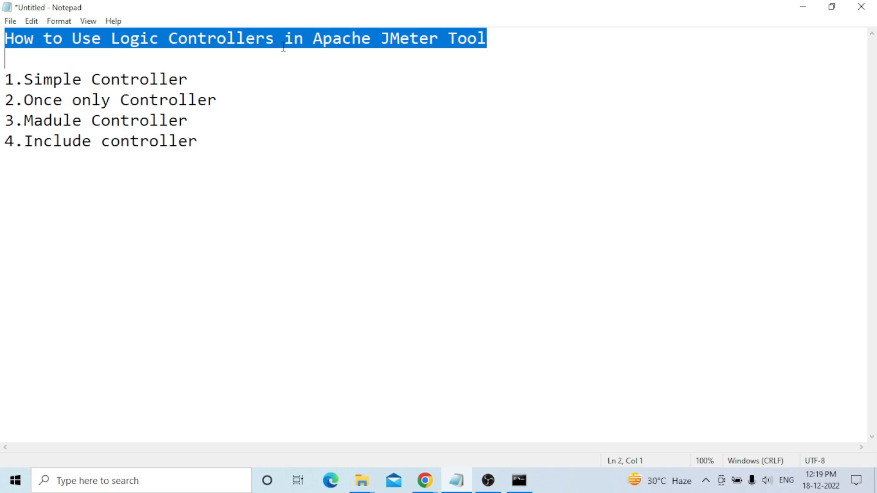
key("Left")
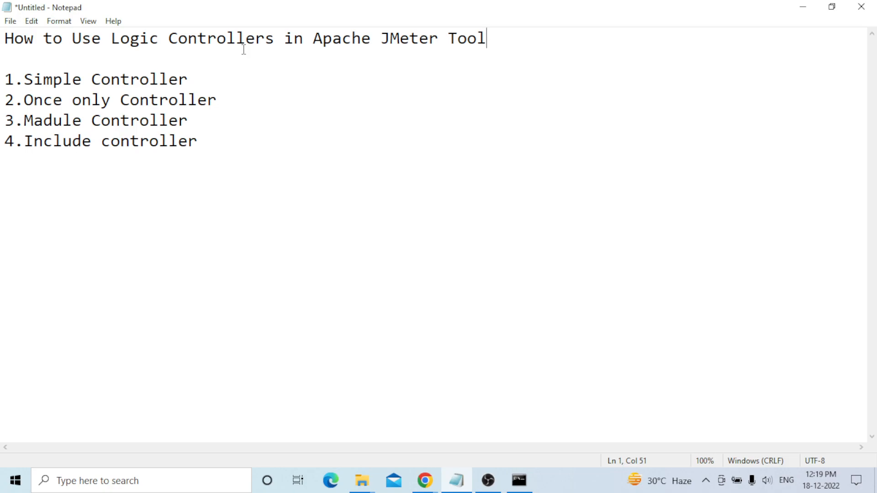
left_click_drag(4, 78, 16, 146)
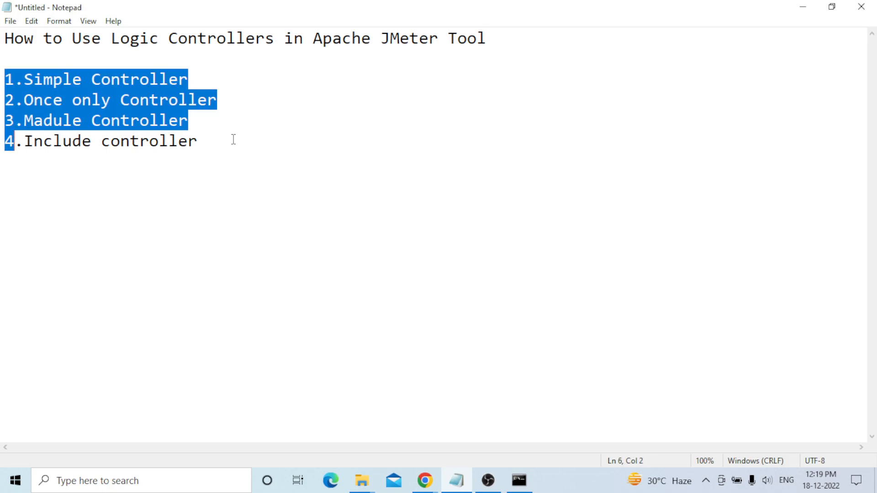
left_click(202, 141)
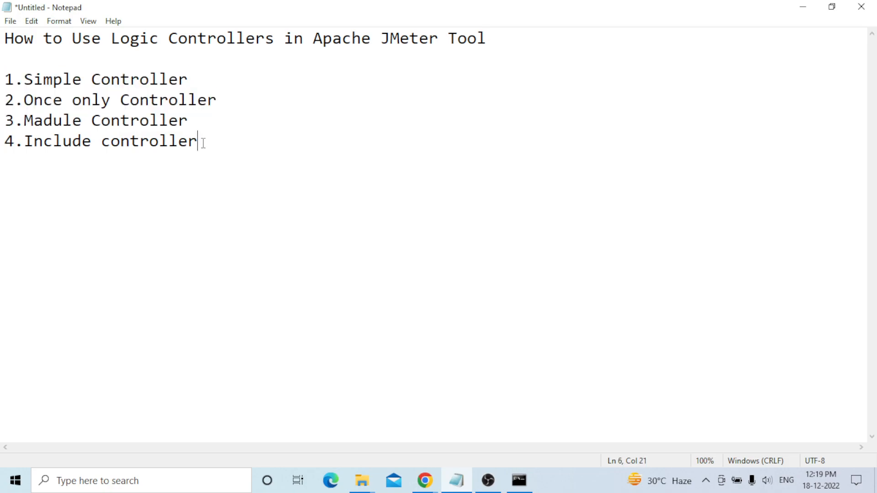
left_click_drag(203, 143, 2, 87)
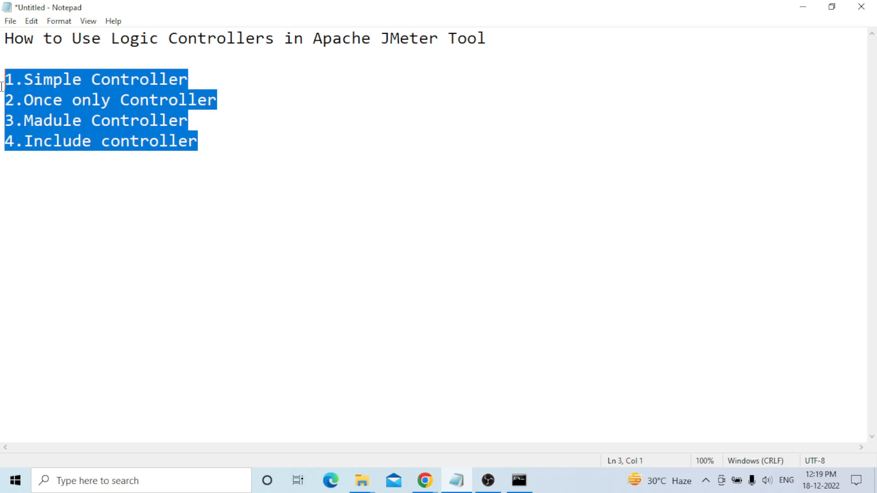
Step: Below the controller list, leave a blank line and add "1.Simple Controller: this controller will the request"
left_click(206, 149)
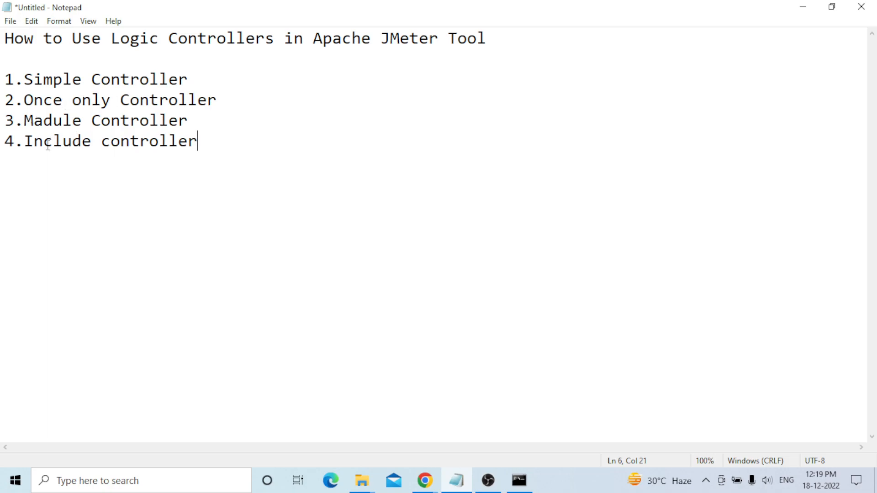
key("Return")
key("Return")
type("1.Simple ")
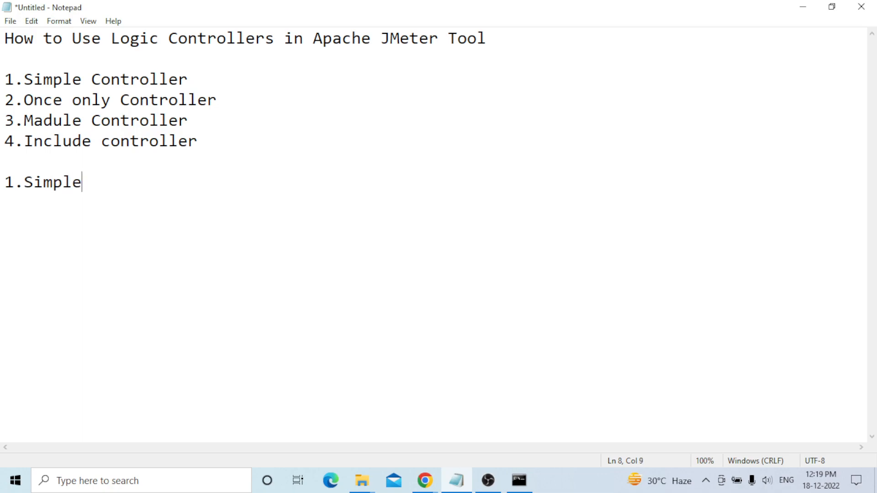
type("Controller")
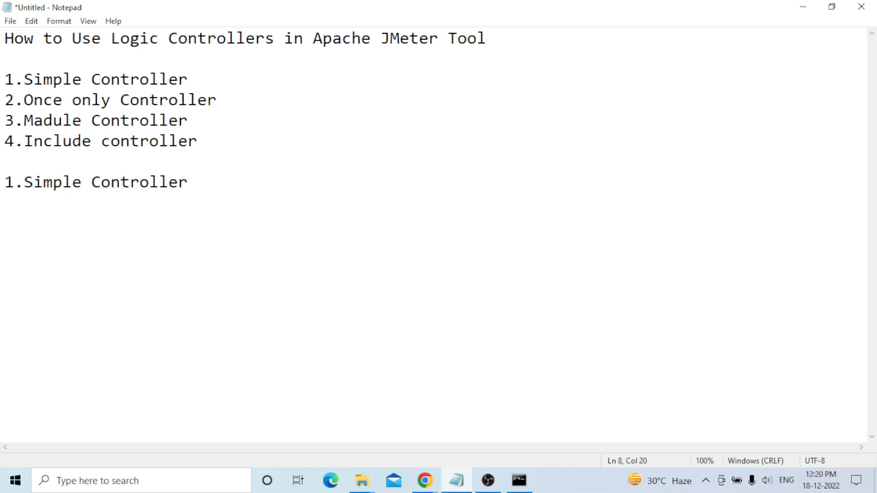
type(": this com")
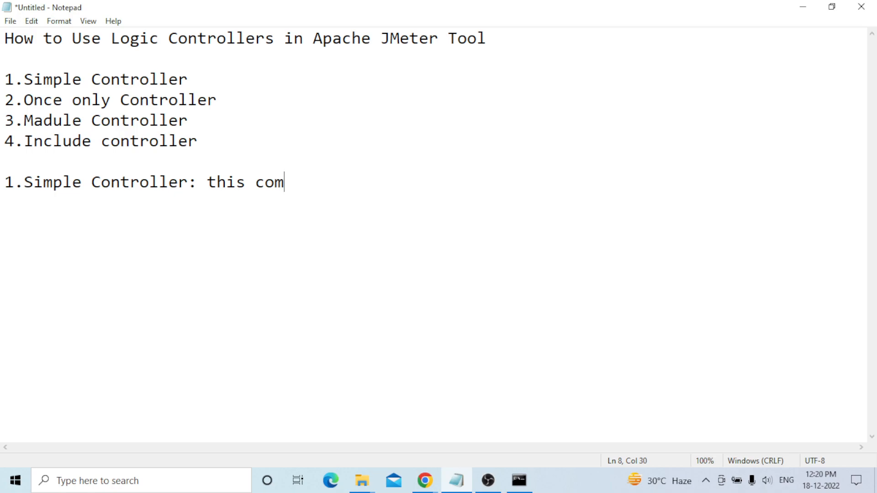
type("ntroller ")
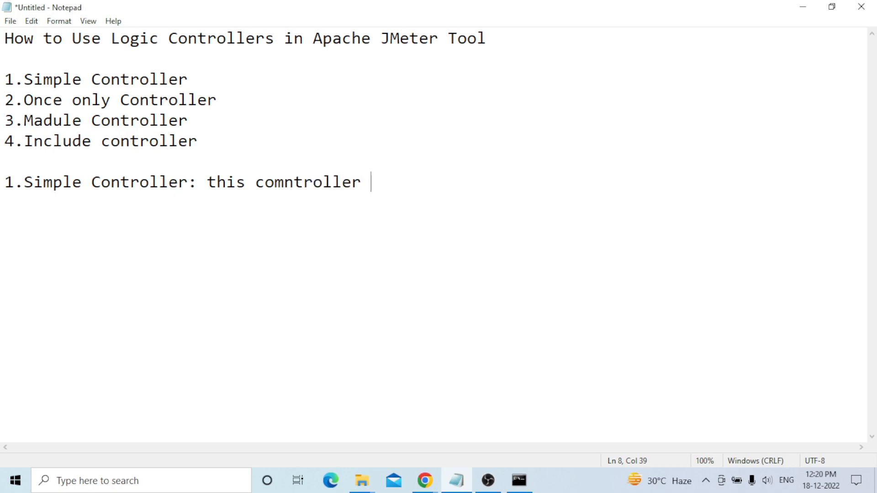
type("will the ")
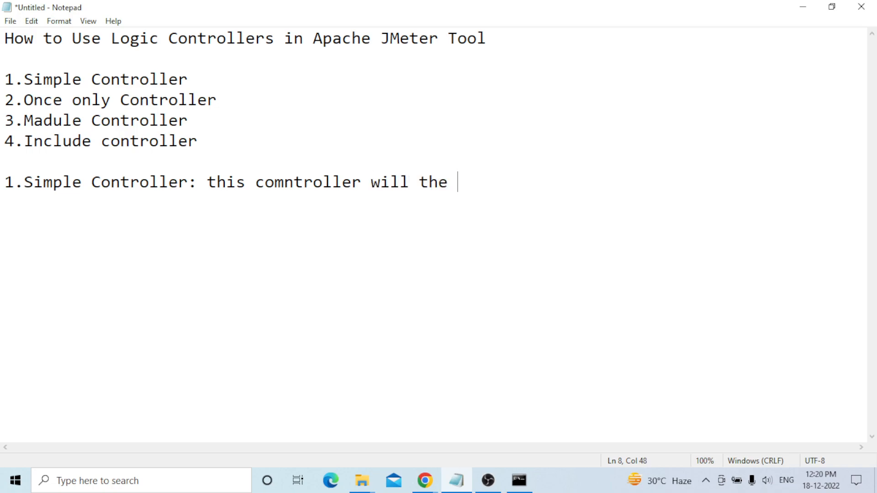
type("request")
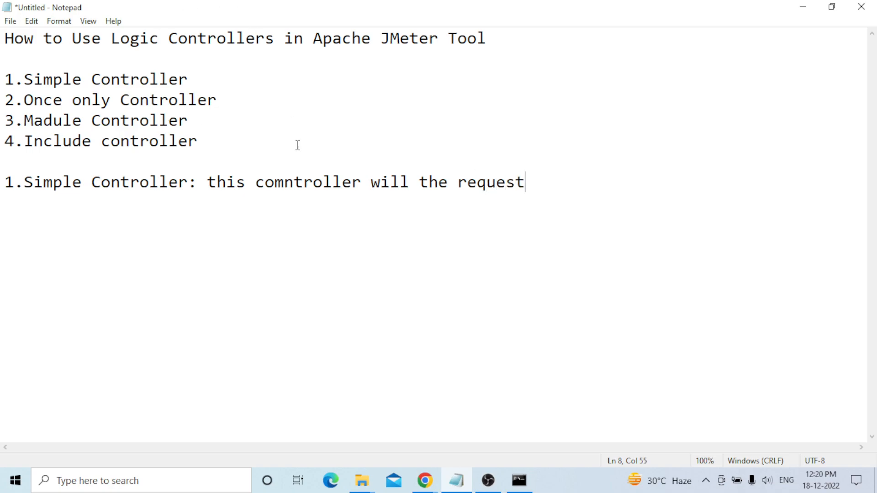
left_click(284, 183)
key("BackSpace")
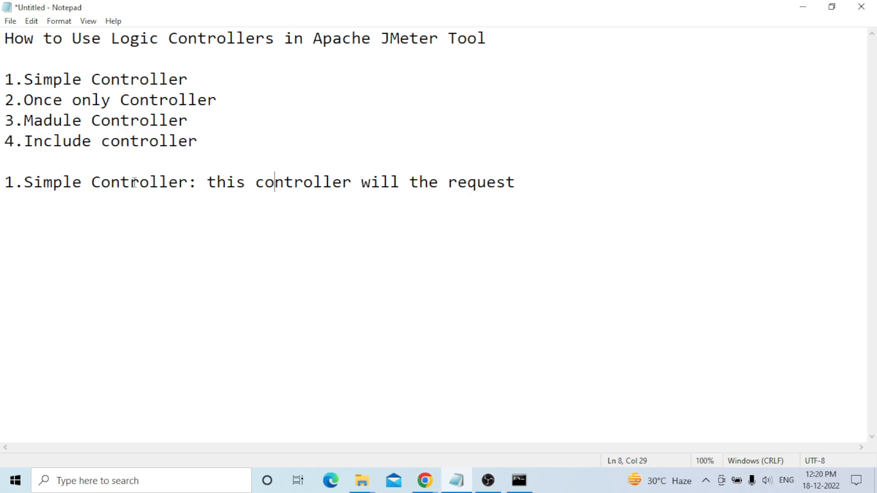
Step: Reword the end of the Simple Controller description to read "this controller will group the requests"
left_click_drag(216, 188, 523, 183)
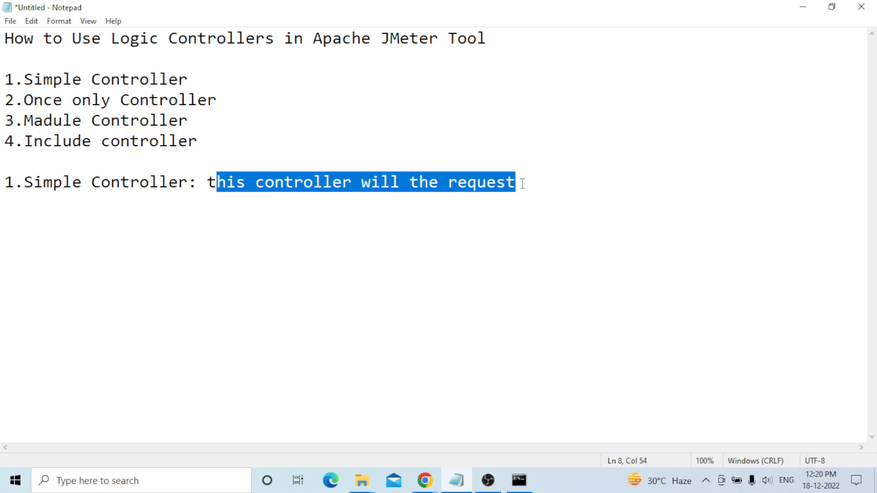
left_click(524, 193)
type("s")
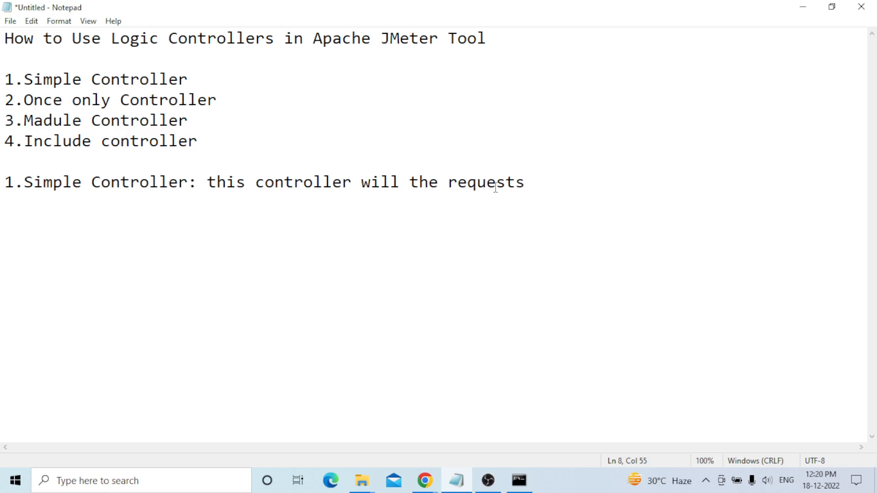
left_click(448, 184)
type("group")
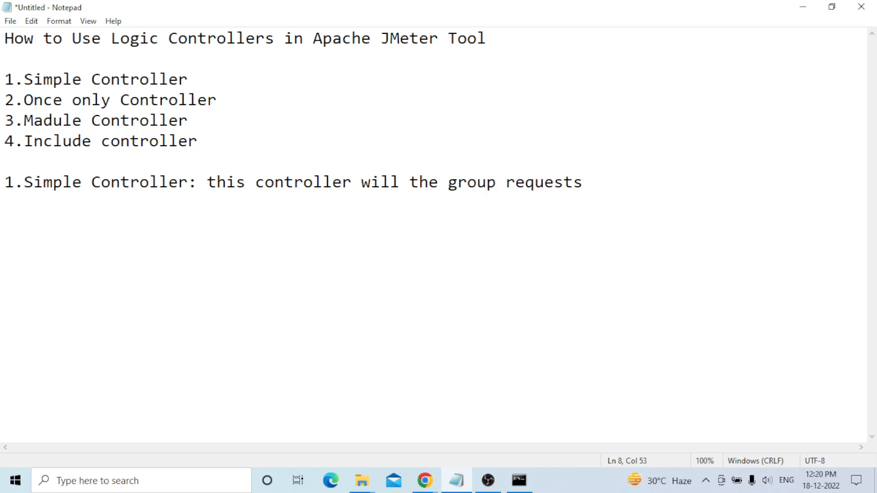
left_click(439, 181)
key("BackSpace")
key("BackSpace")
key("BackSpace")
key("BackSpace")
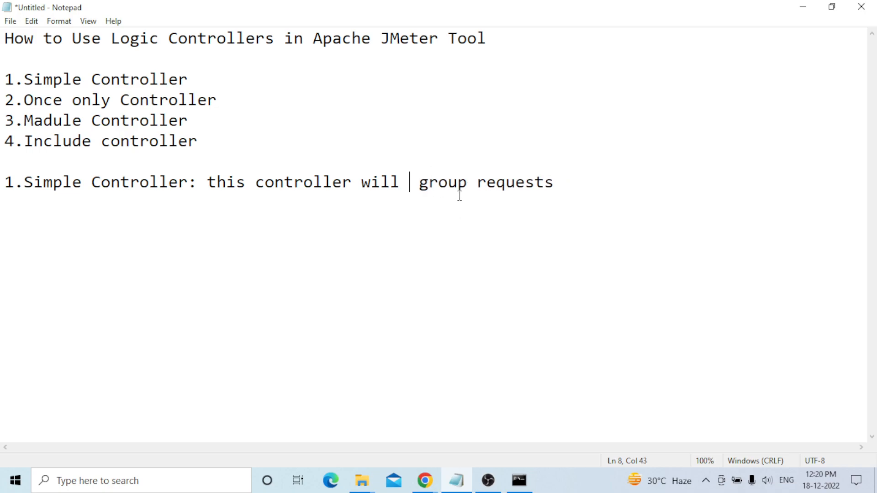
left_click(461, 202)
type("the")
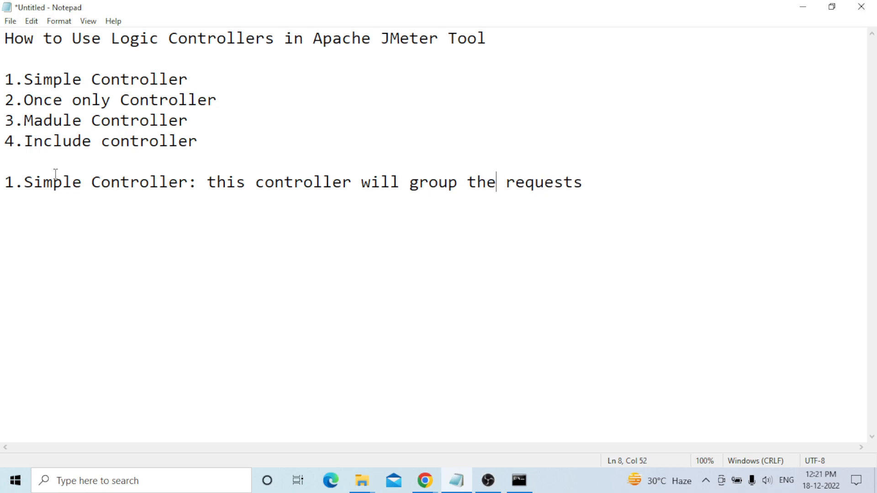
left_click(24, 183)
left_click_drag(24, 183, 191, 191)
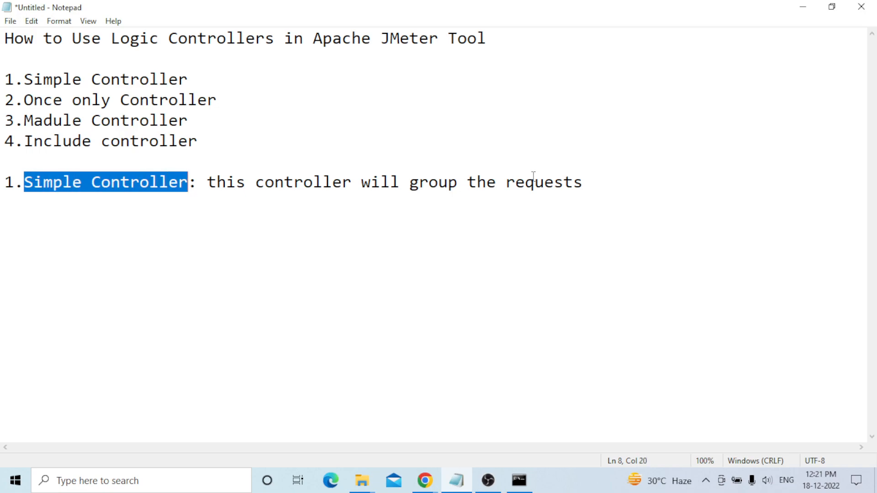
Step: After a blank line, add "2.Once only Controller: this controller will execute the request only one time"
left_click(603, 183)
key("Return")
key("Return")
type("2.")
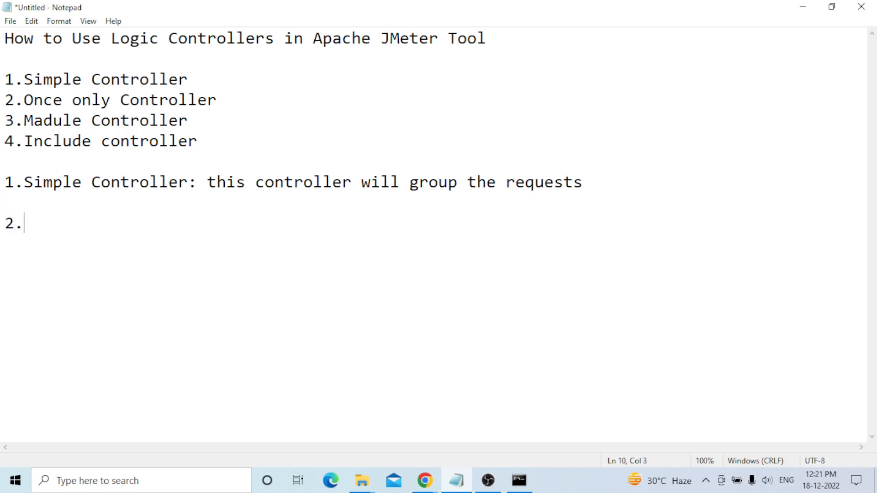
type("Once only ")
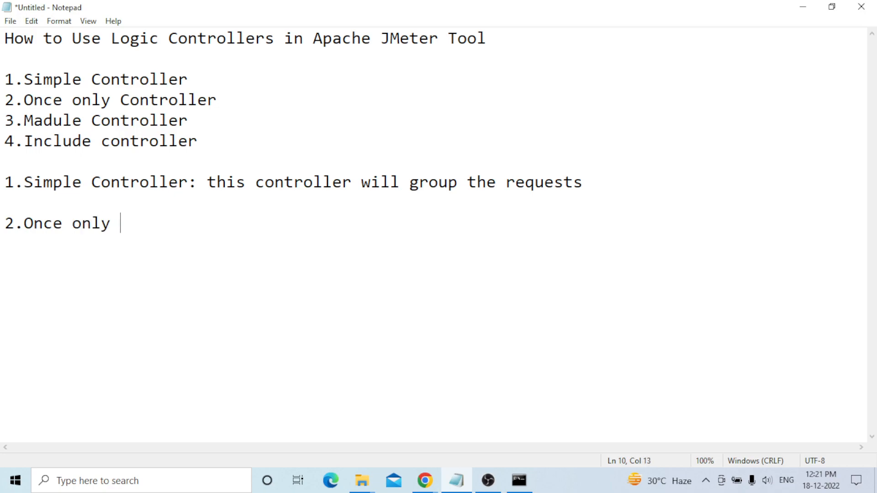
type("Controller")
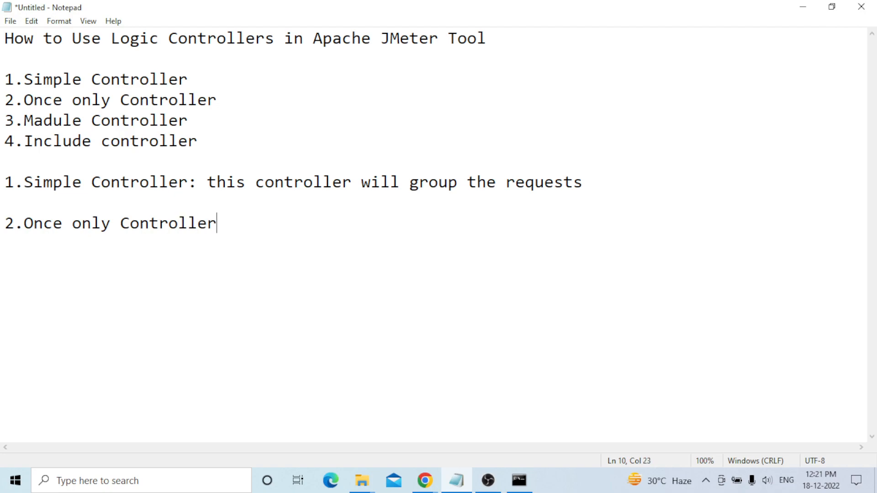
type(": this")
type(" controlle")
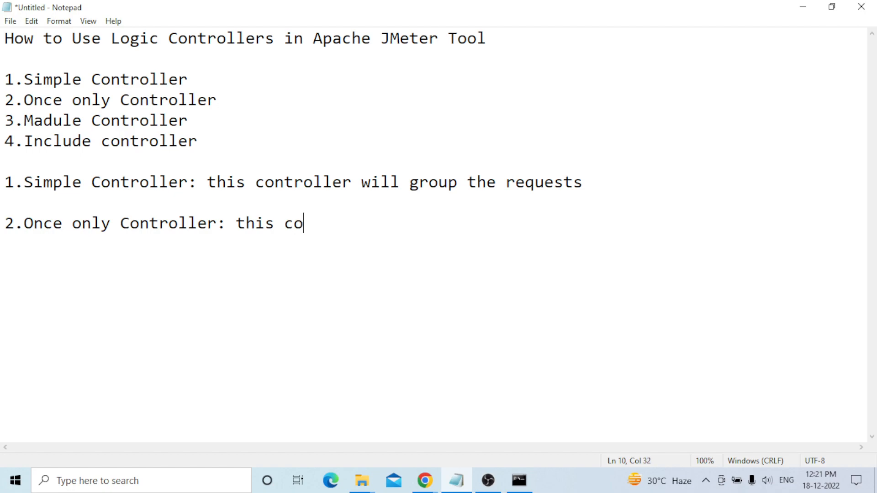
type("r ")
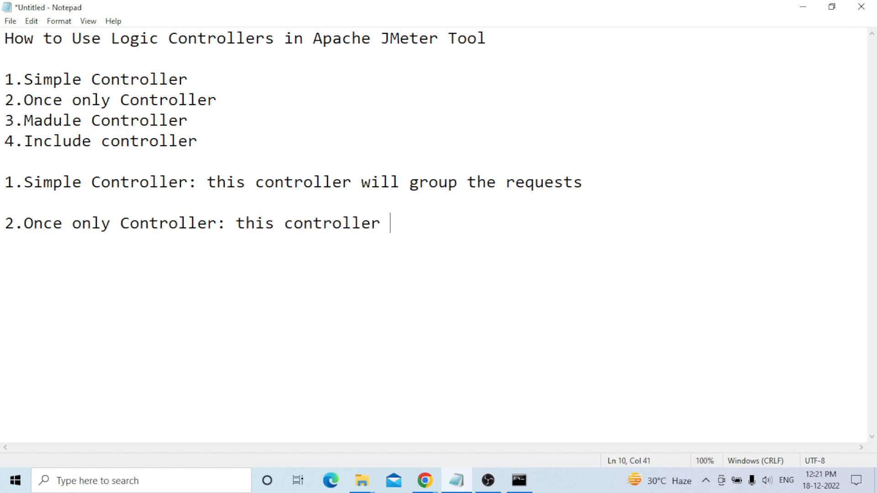
type("will execute ")
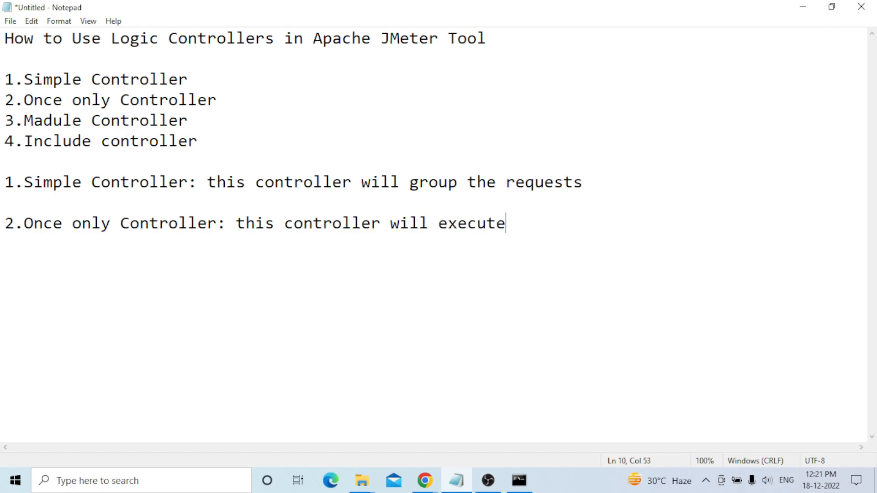
type("the request oly")
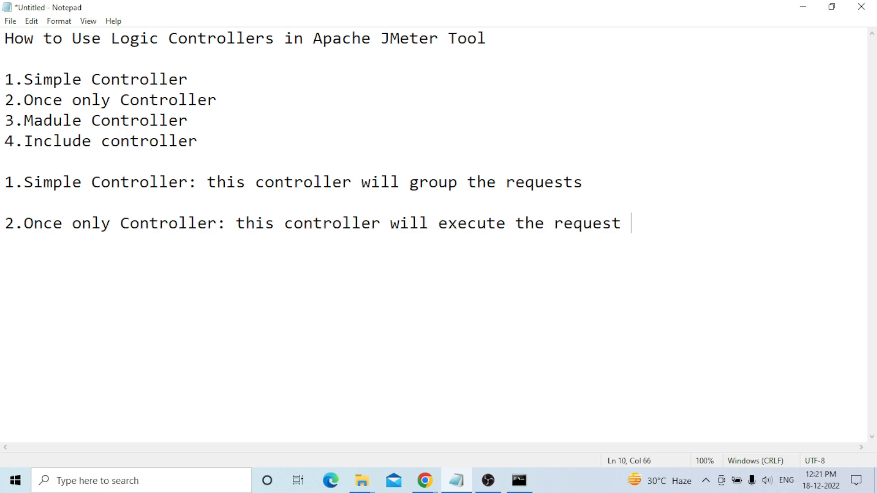
key("BackSpace")
key("BackSpace")
type("nly one time")
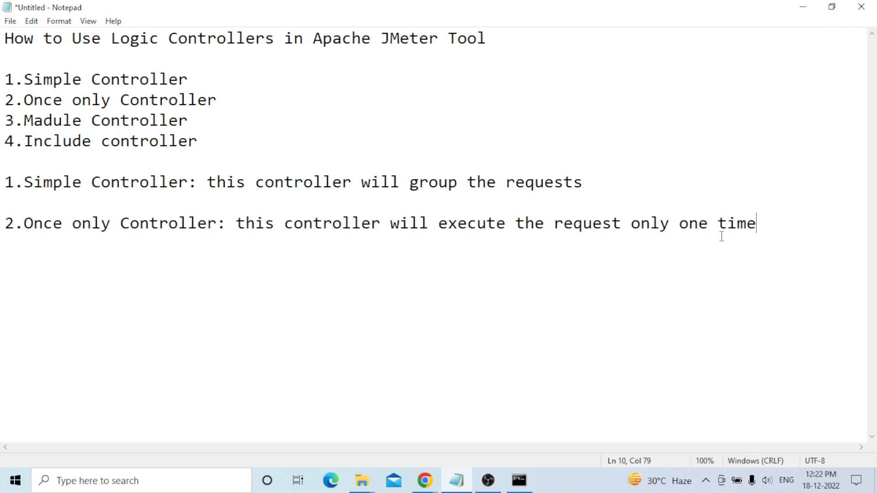
Step: After a blank line, add "3.Madule Controller: This controller script execution time we will gave a option we"
key("Return")
key("Return")
type("3.Madule Con")
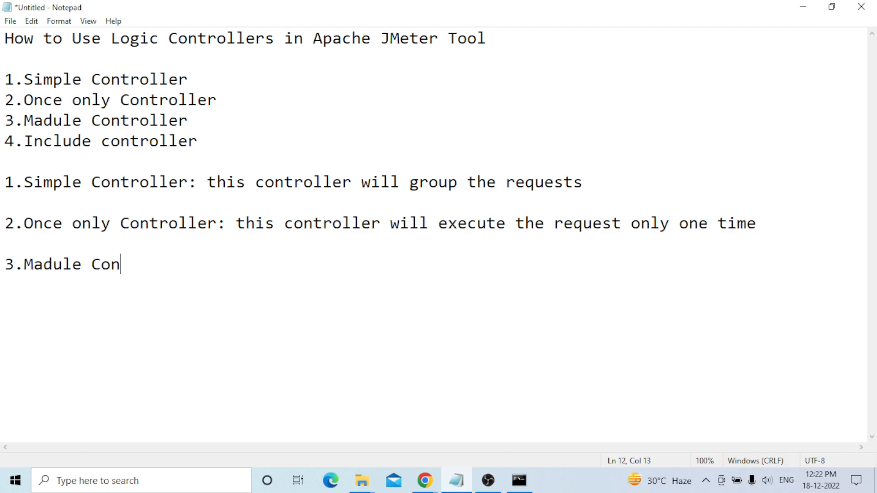
type("troller:")
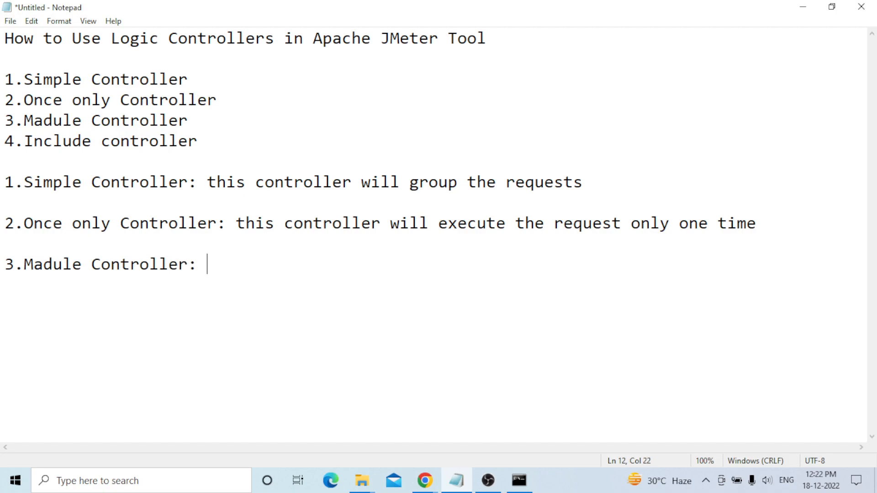
type("This controller ")
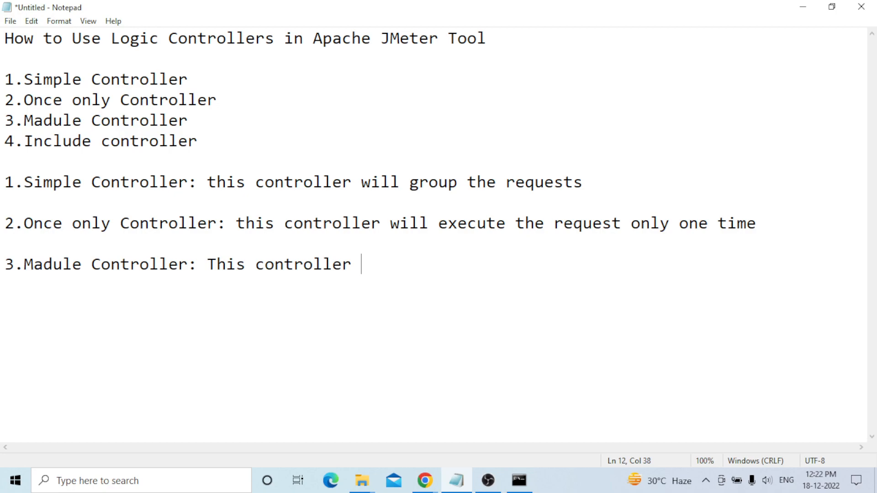
type("script ex")
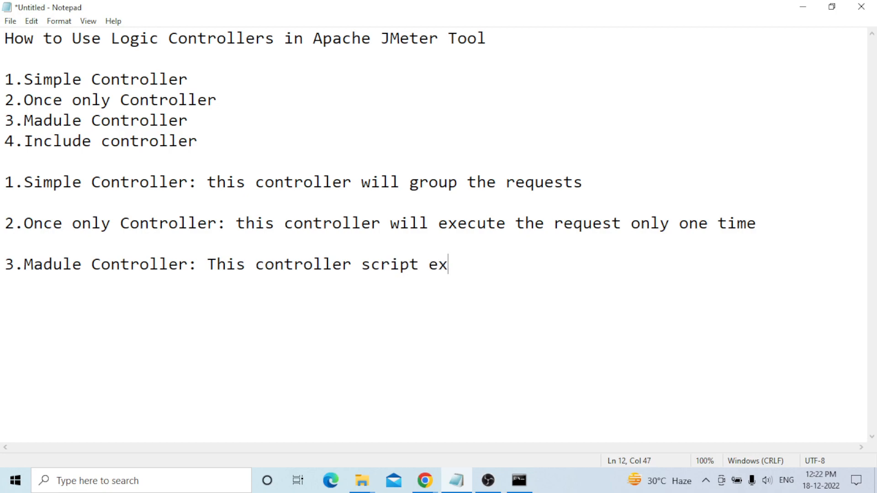
type("ecution time")
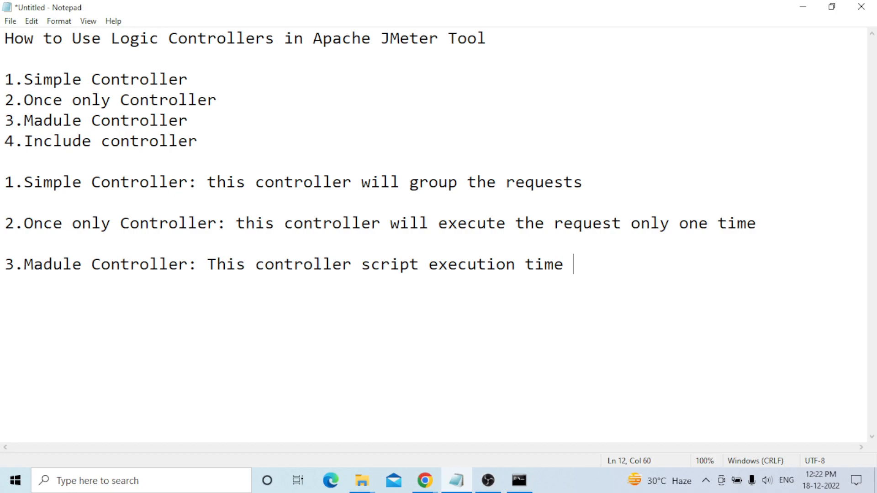
type("we will gave ")
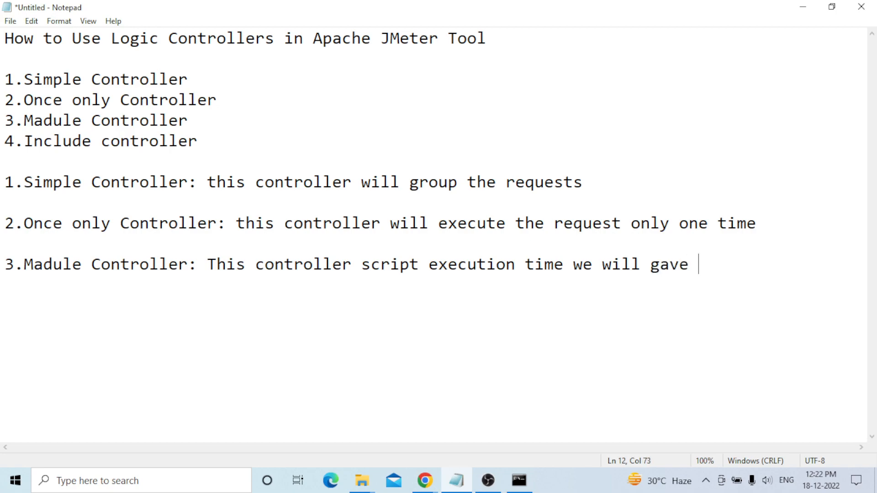
type("a option we")
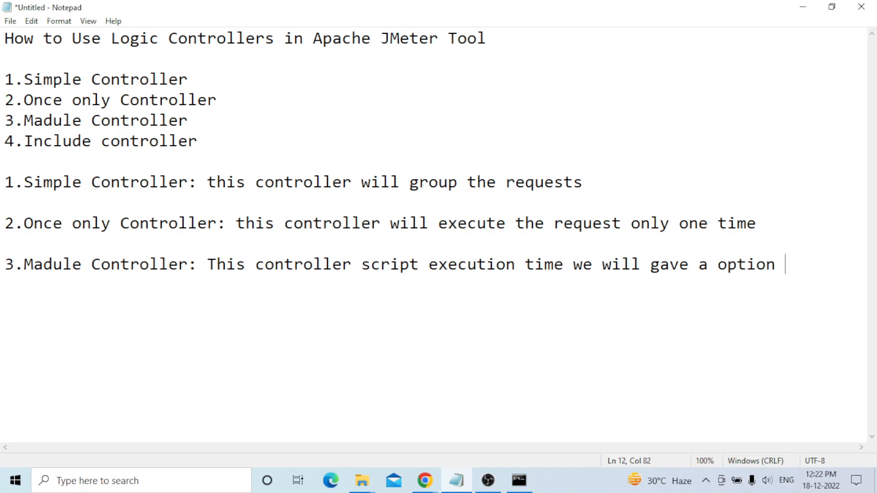
Step: Continue the Madule Controller description on a new line with "need to select before execute module controller which request we need to call"
key("Return")
type("ned")
key("BackSpace")
type("ed to see")
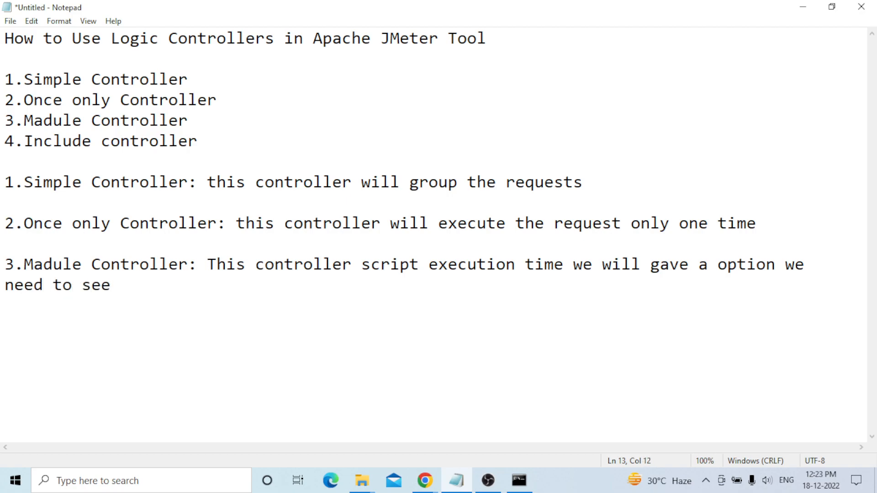
key("BackSpace")
type("lect befor e execute mod")
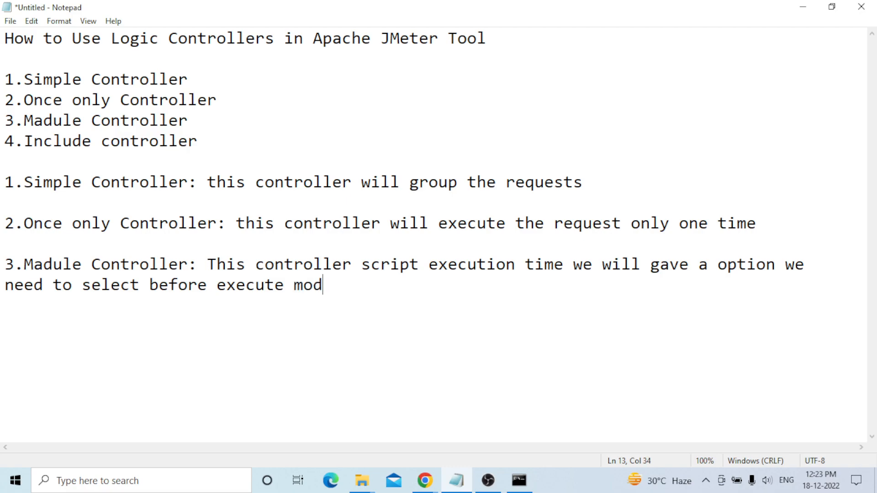
type("ule cont")
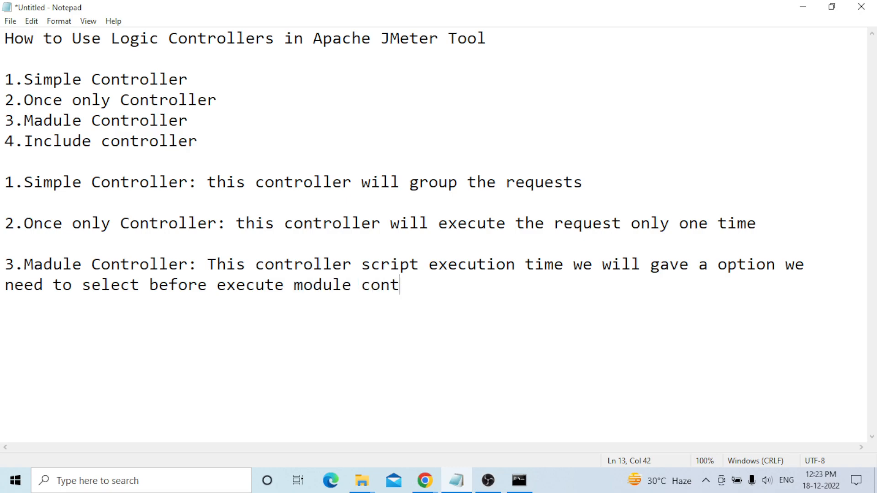
type("roller we")
key("BackSpace")
type("hich ")
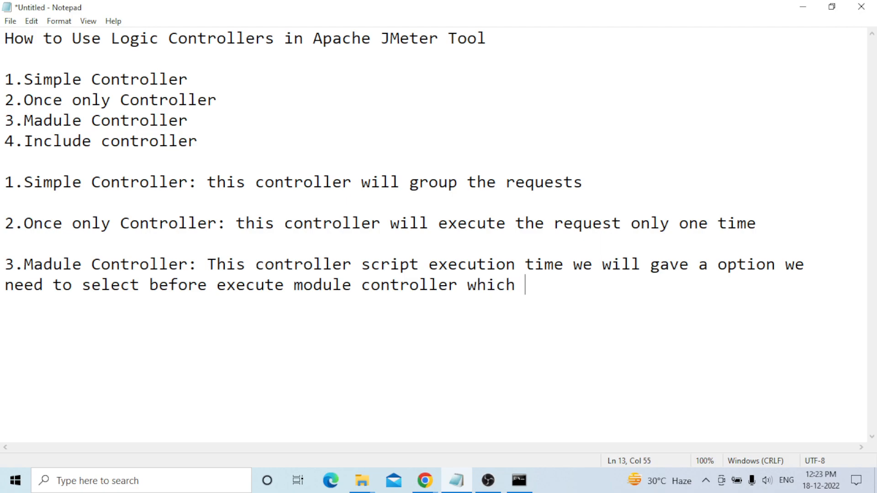
type("re")
type("quest ")
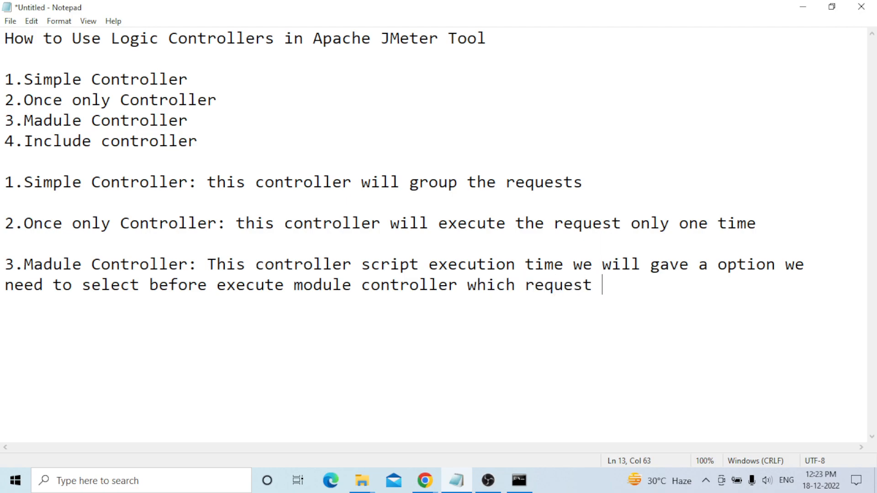
type("we need ")
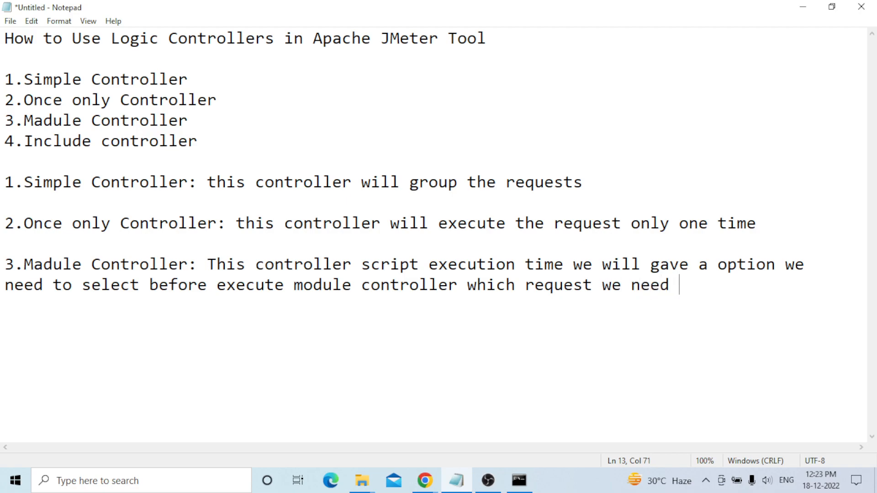
type("to call")
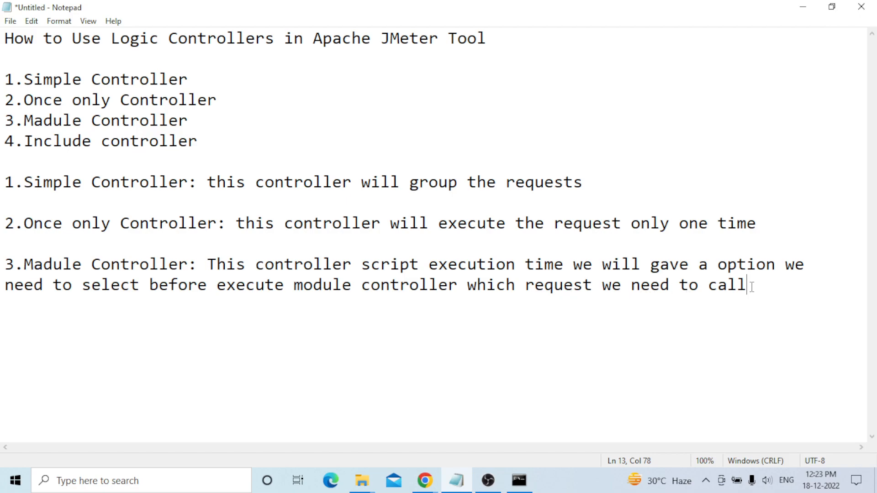
Step: After a blank line, add "4.Include Controller: this controller will provide the we request we need to execute"
key("Return")
key("Return")
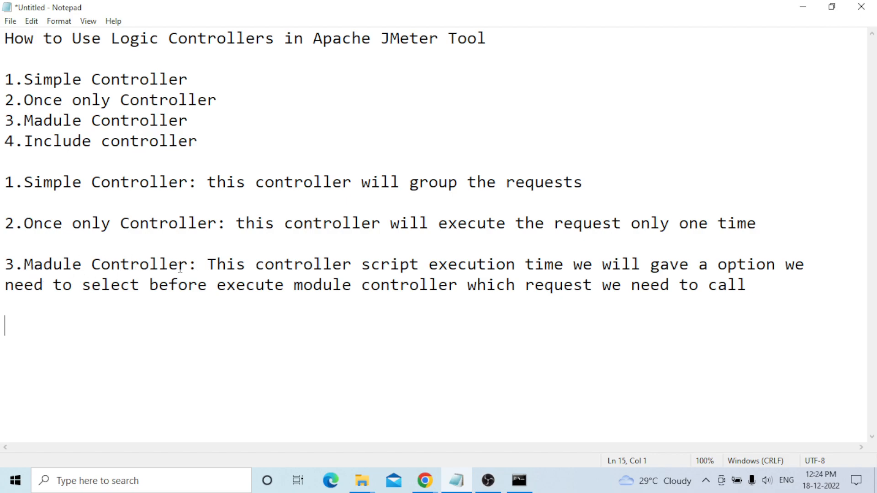
type("4.Include Controller")
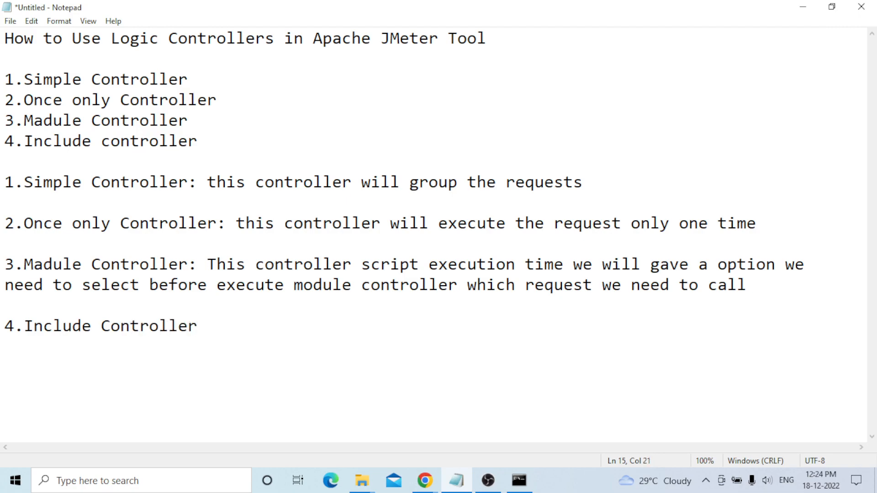
type(": this controller w")
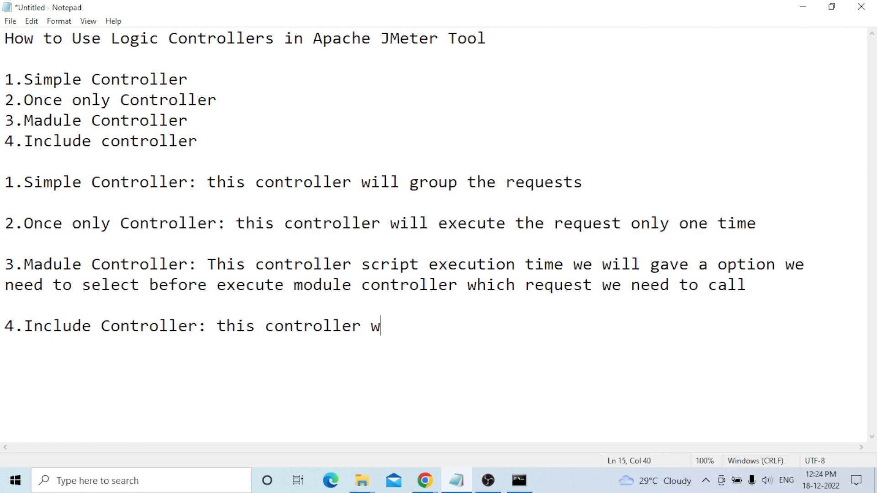
type("ill provide ")
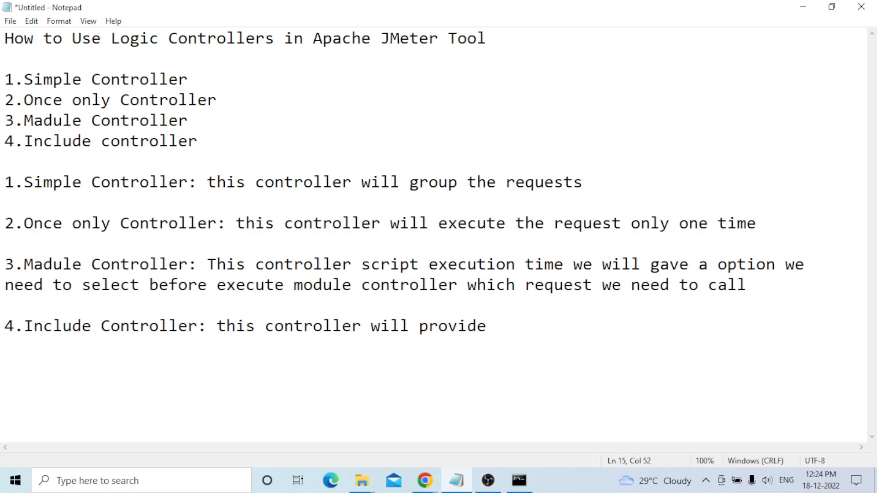
type("the we request")
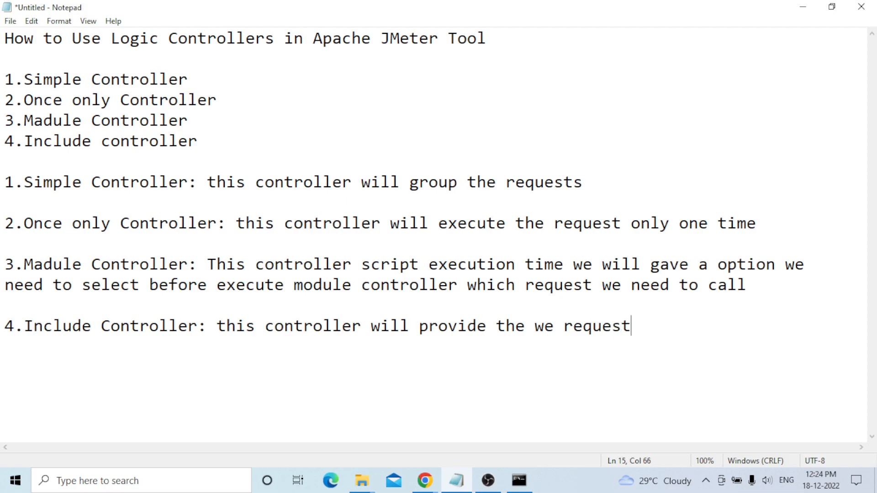
type(" we need to ")
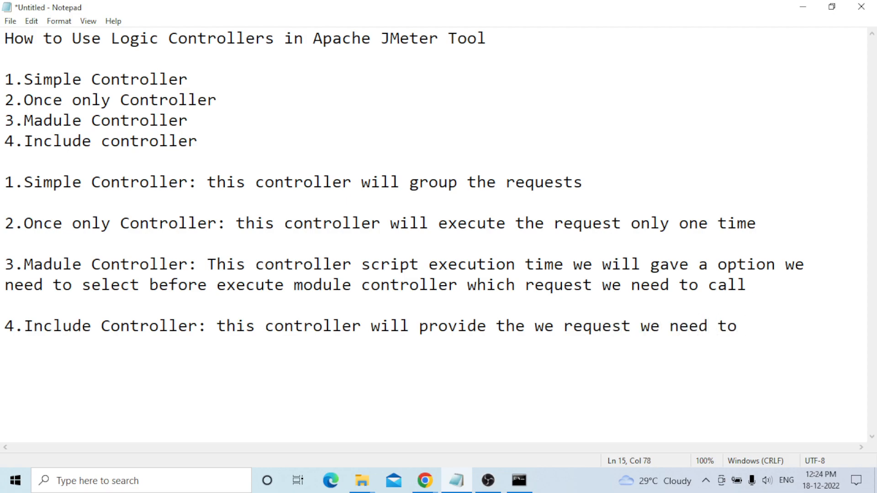
type("execute")
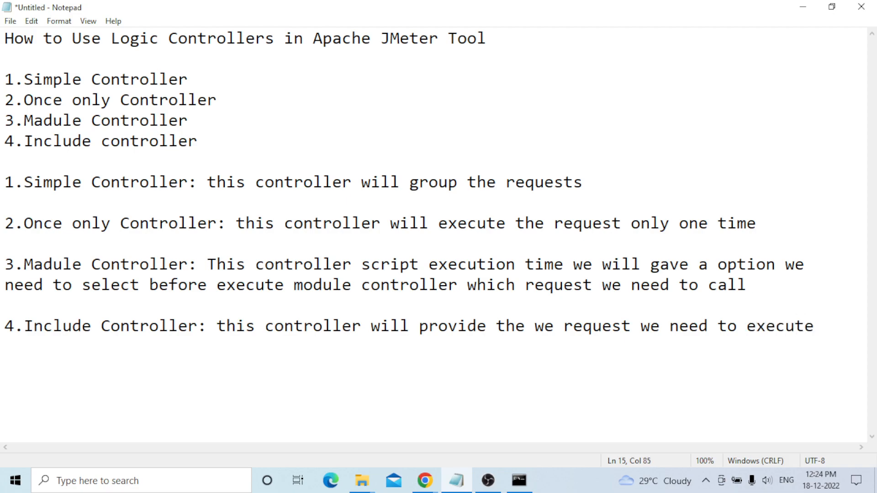
Step: Continue the Include Controller description on a new line with "that request or script location we need to provide and execute the before include"
key("Return")
type("that")
type(" rte")
key("BackSpace")
key("BackSpace")
type("equest ")
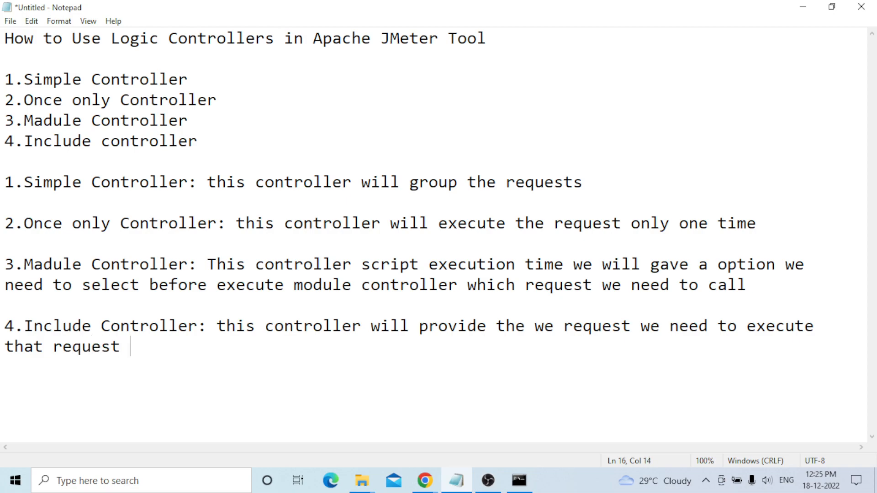
type("or scr")
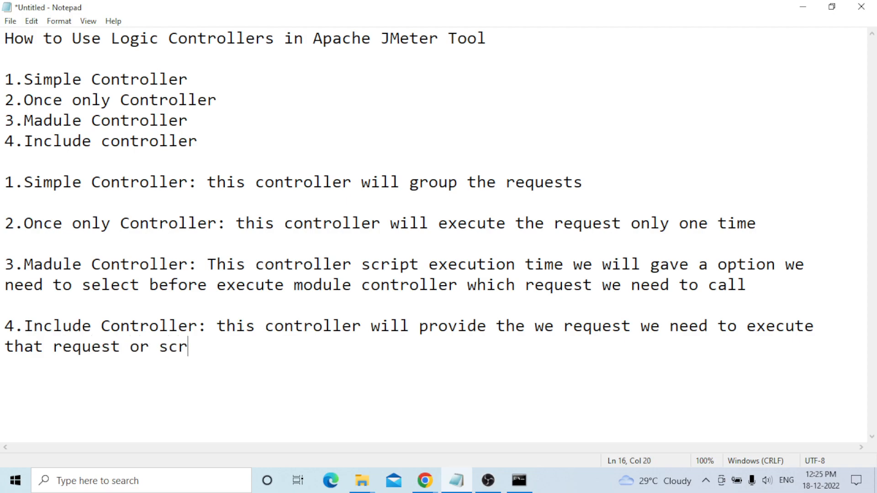
type("ipt location we need to provide ")
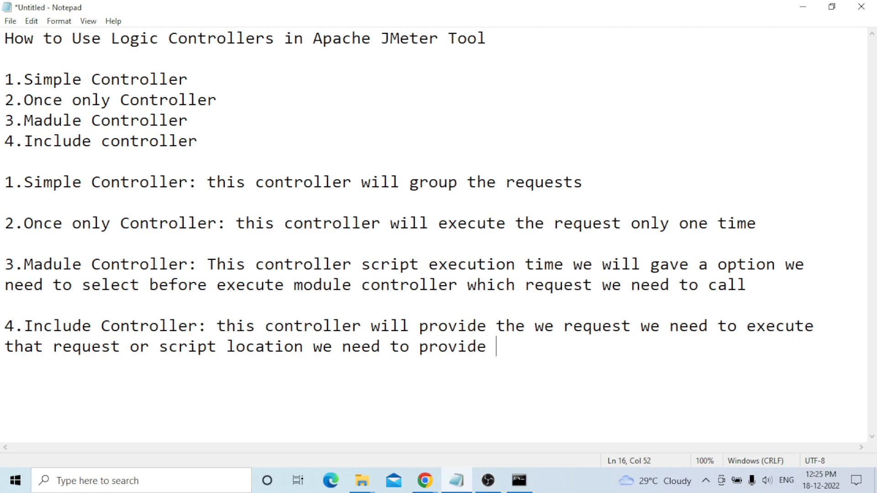
type("and exe")
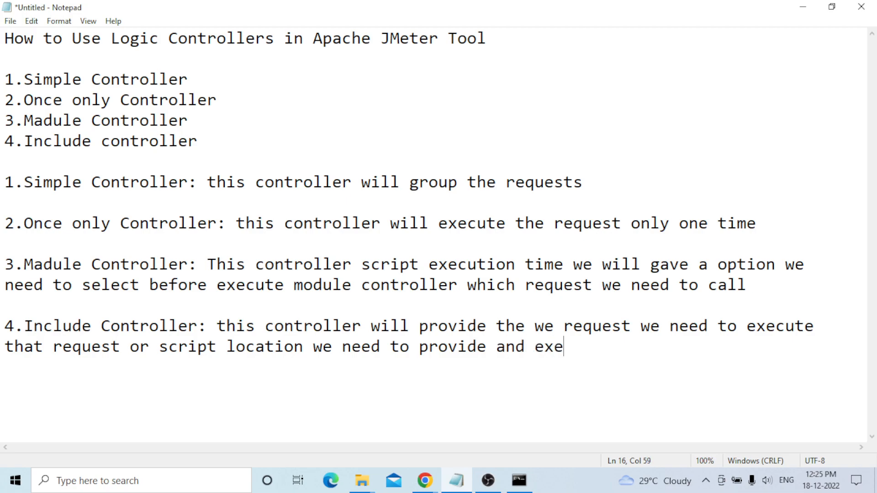
type("cute the")
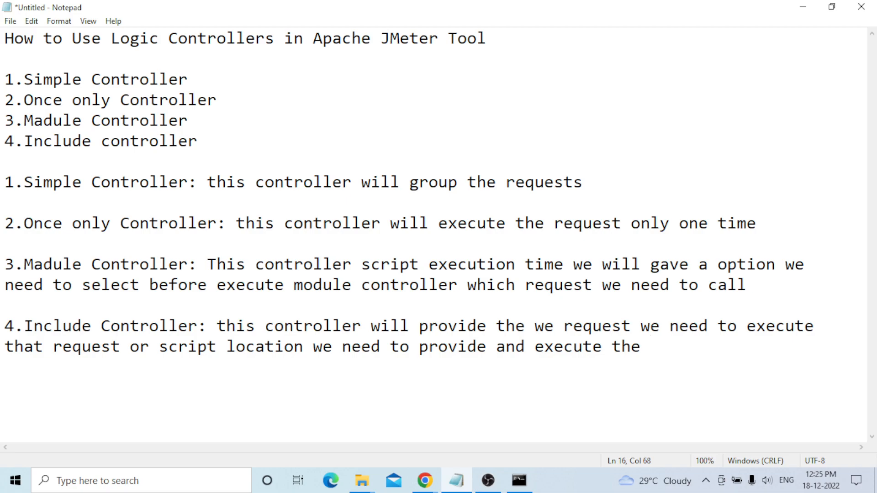
type("before inc")
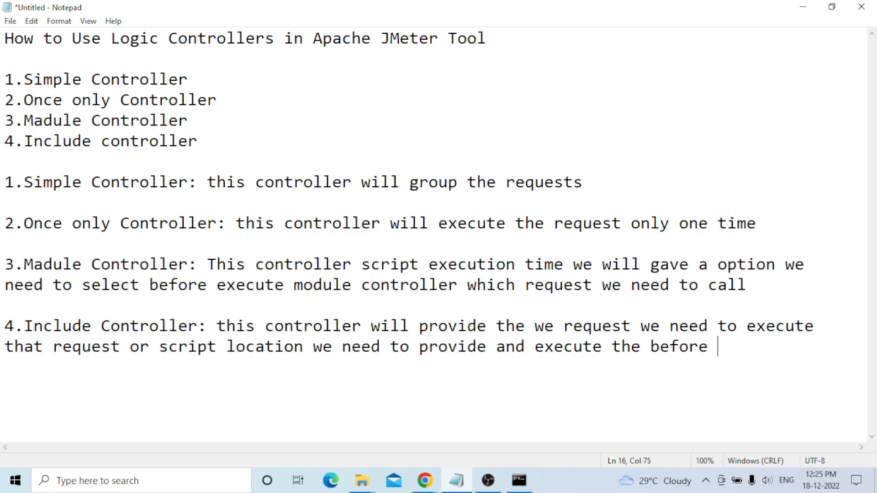
type("lude")
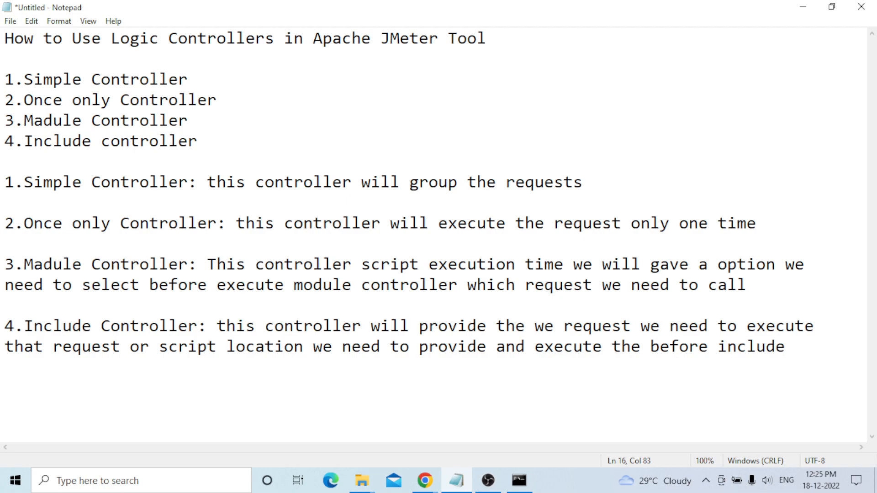
Step: Finish the Include Controller description on a third line with "controller request."
key("Return")
type("controller")
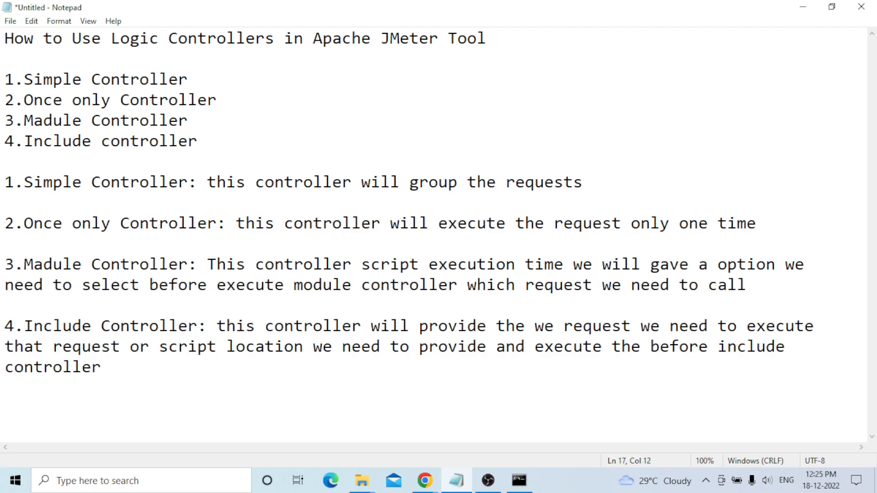
type("quest")
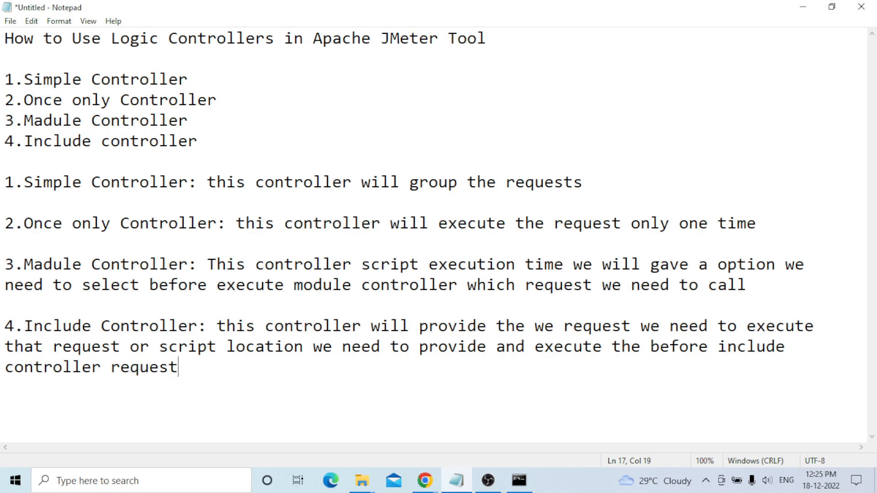
type(".")
Step: After a blank line below the Include Controller description, add "Test Fragment Element also we need to use validation."
key("Return")
key("Return")
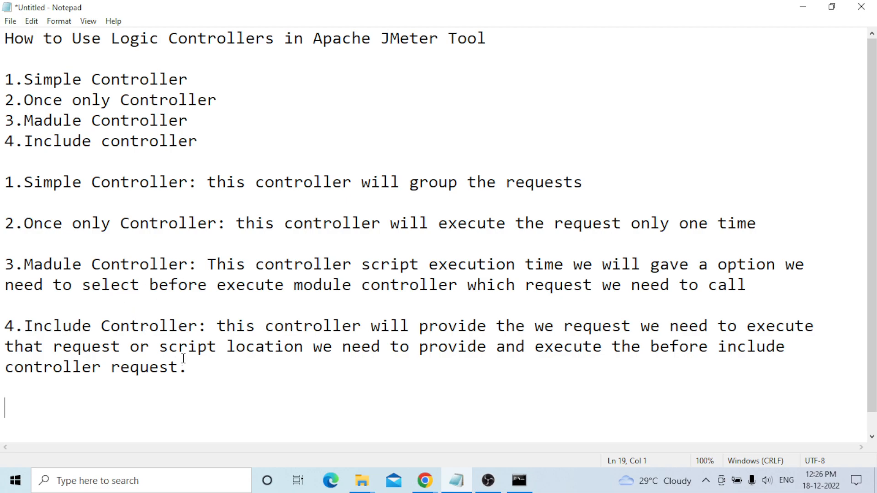
type("Test Fl")
key("BackSpace")
type("ragment ")
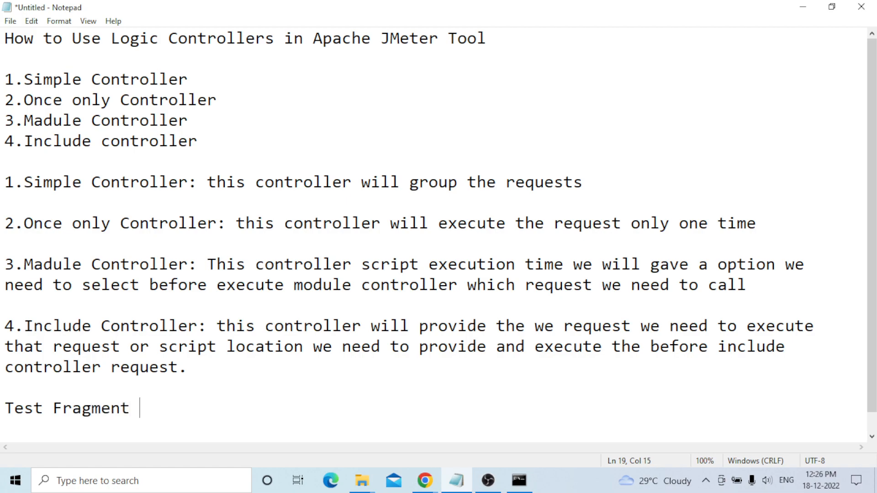
type("Element also we need to use ")
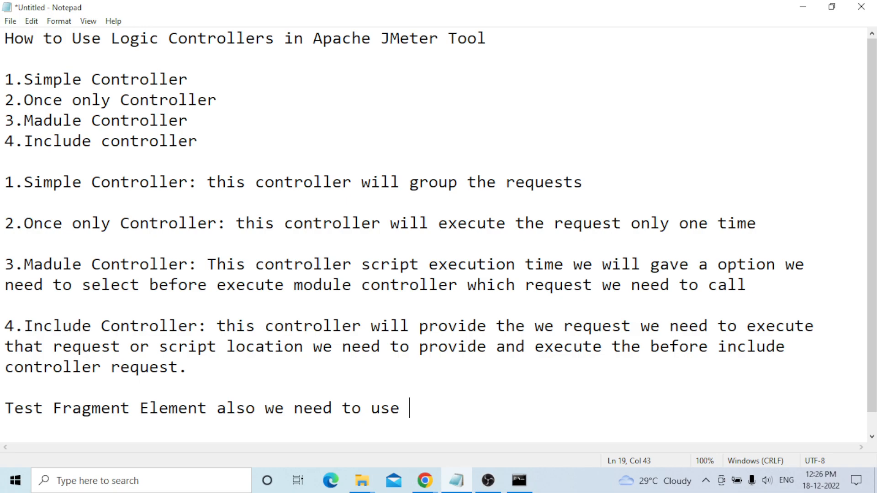
type("validation.")
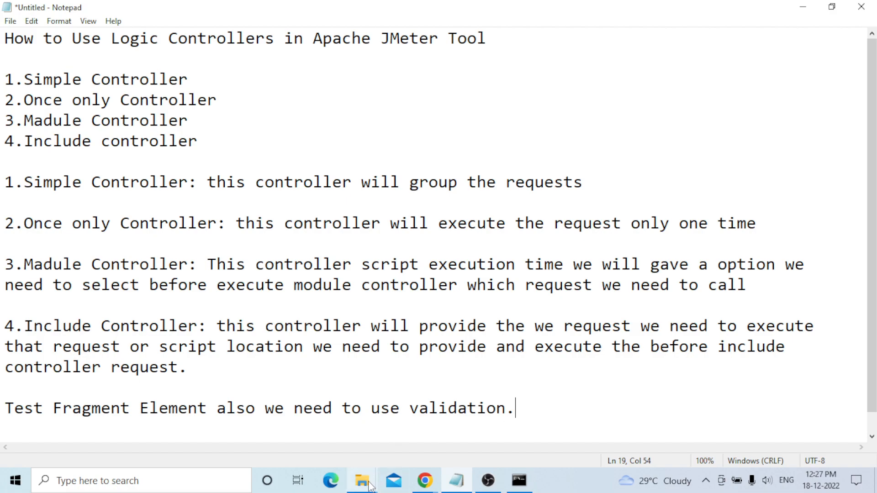
mouse_move(370, 485)
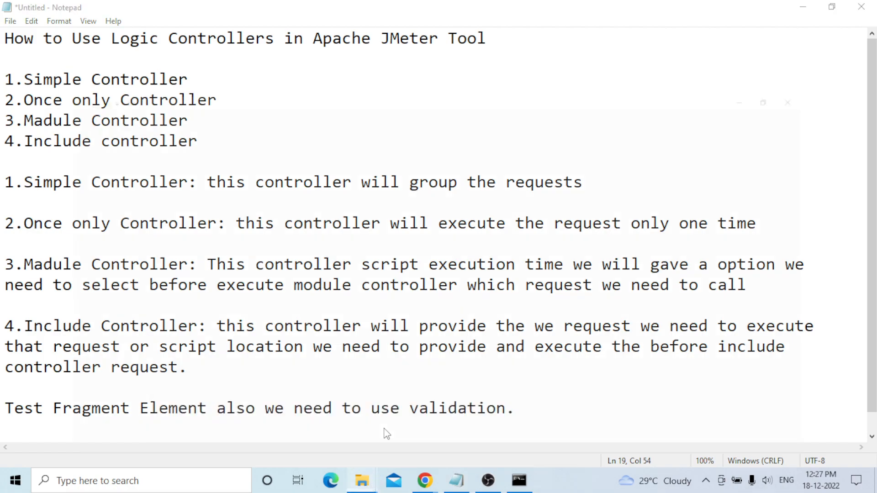
Step: Switch to File Explorer and launch the ApacheJMeter executable jar from the apache-jmeter-5.4.1 bin folder
left_click(386, 434)
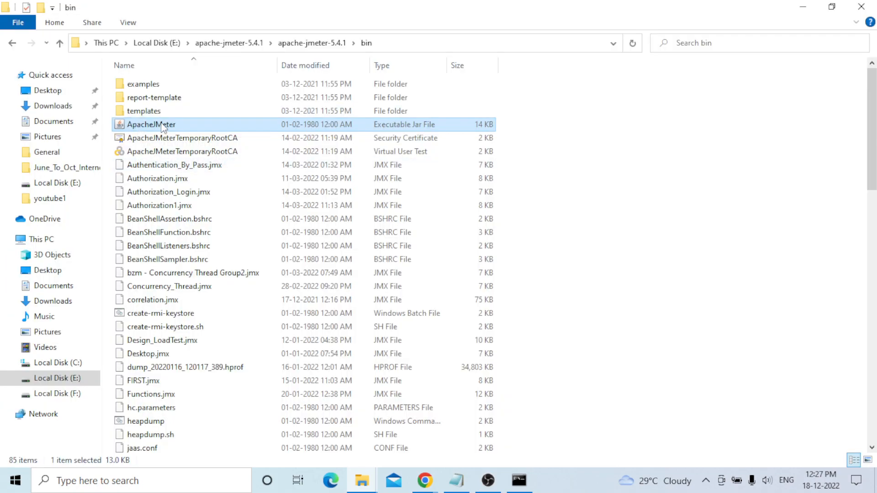
double_click(165, 126)
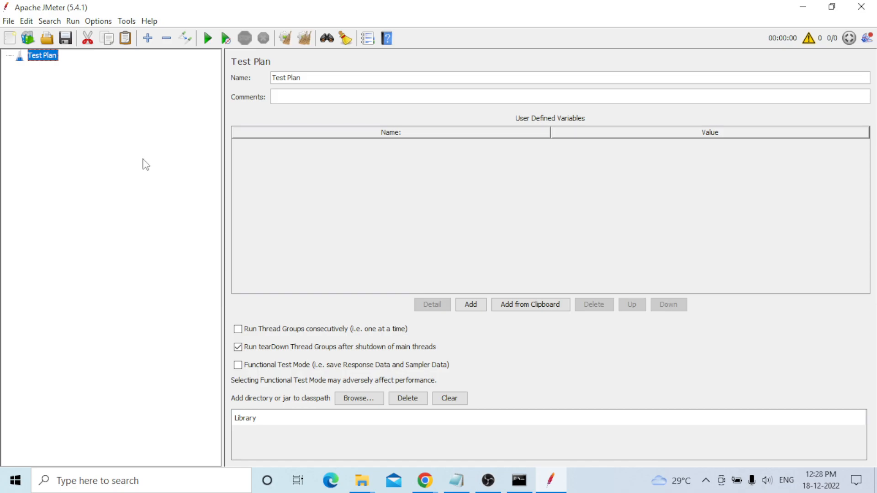
Step: Review the Simple and Once only Controller entries in the Notepad notes and return to Apache JMeter
left_click(456, 480)
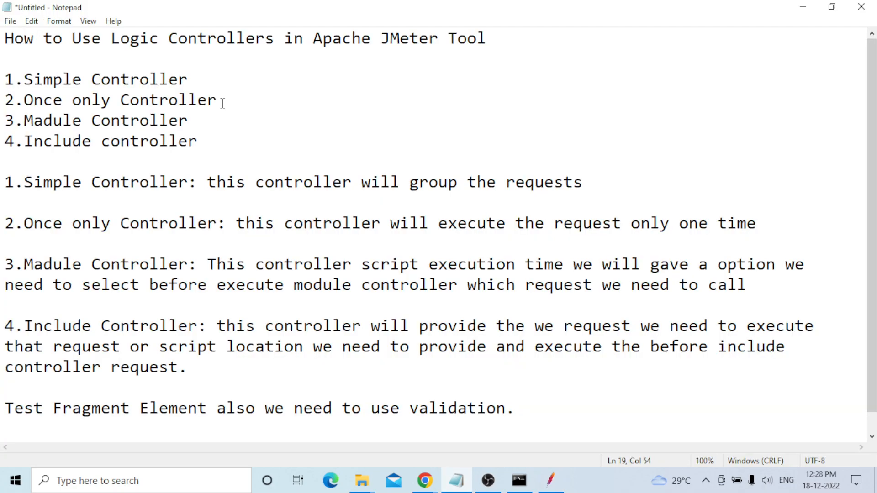
left_click_drag(223, 103, 5, 79)
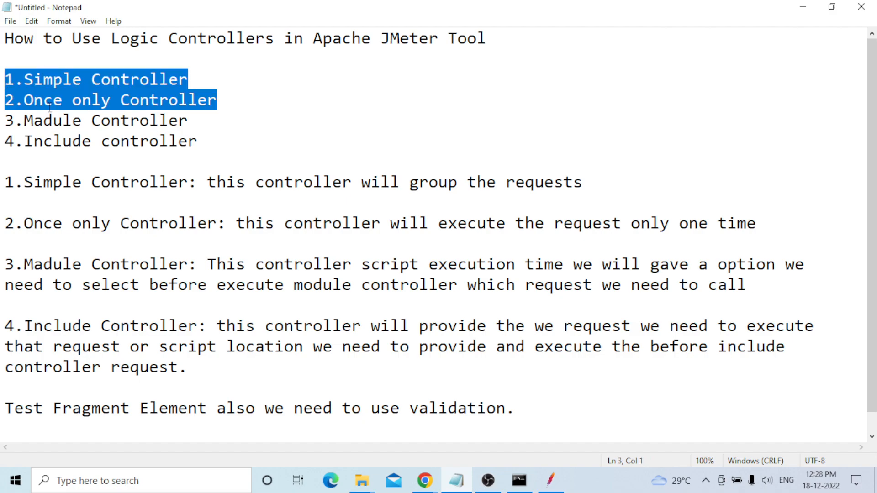
left_click(264, 114)
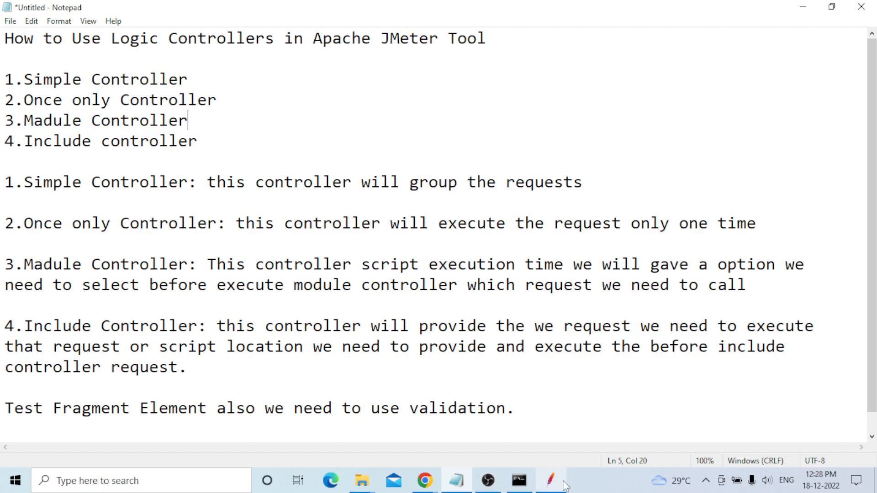
left_click(552, 482)
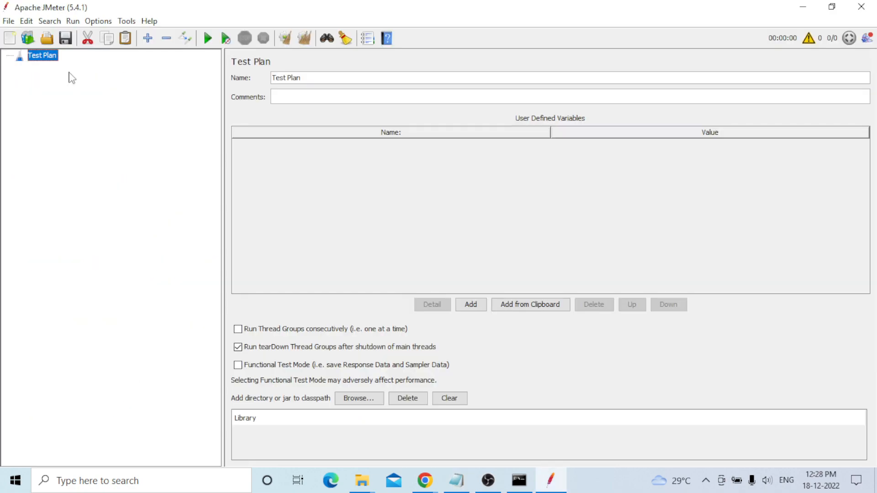
Step: Add a Thread Group to the Test Plan
right_click(46, 54)
mouse_move(108, 65)
mouse_move(291, 64)
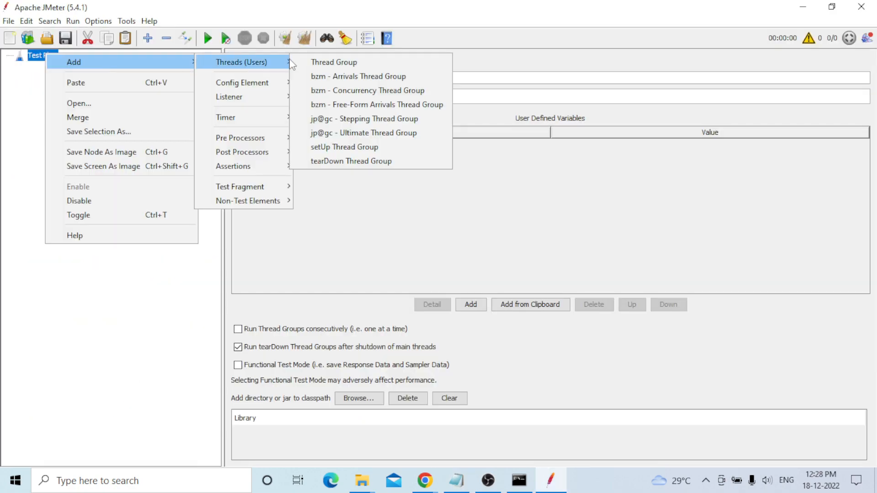
left_click(333, 62)
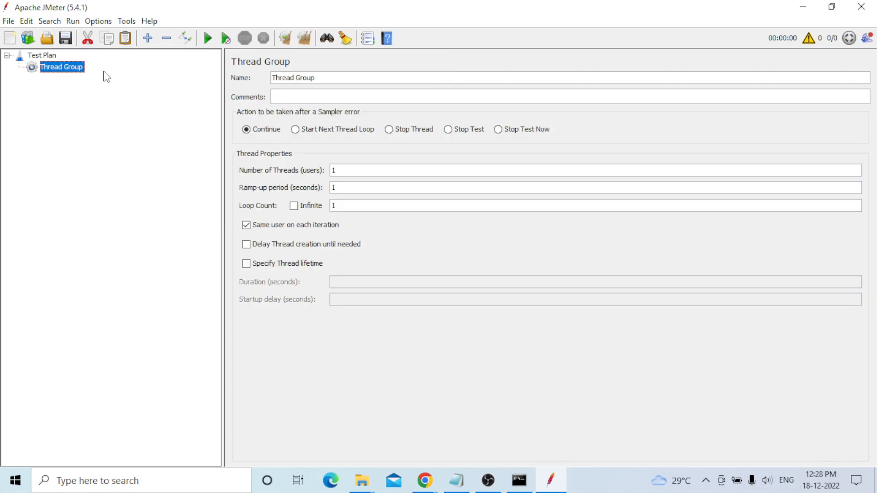
Step: Add an HTTP Request sampler to the Thread Group and paste a copy of it into the same group
right_click(71, 69)
mouse_move(133, 76)
mouse_move(286, 76)
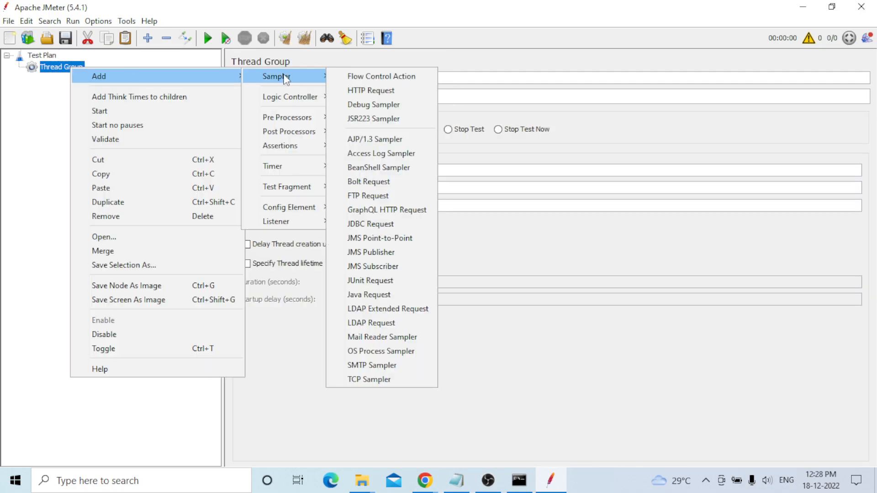
left_click(358, 89)
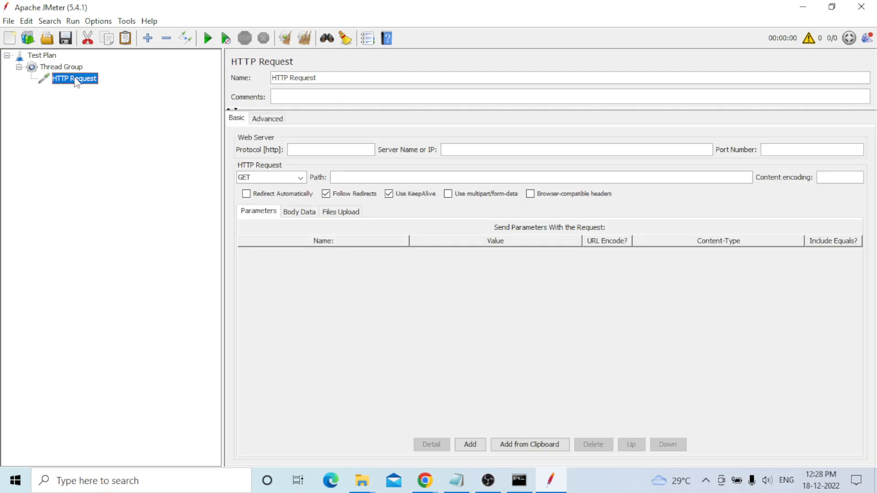
left_click(68, 68)
left_click(69, 79)
left_click(78, 69)
key("ctrl+v")
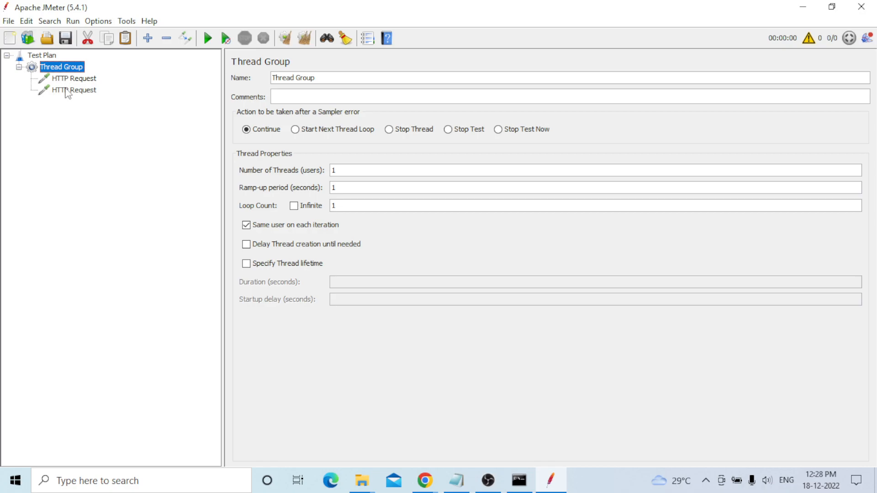
Step: Add a View Results Tree listener to the Test Plan
left_click(45, 56)
right_click(47, 57)
mouse_move(172, 64)
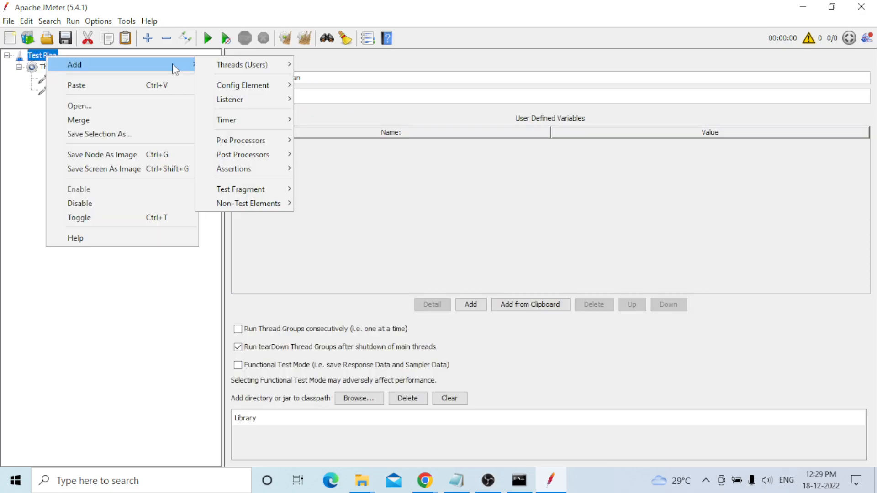
mouse_move(239, 179)
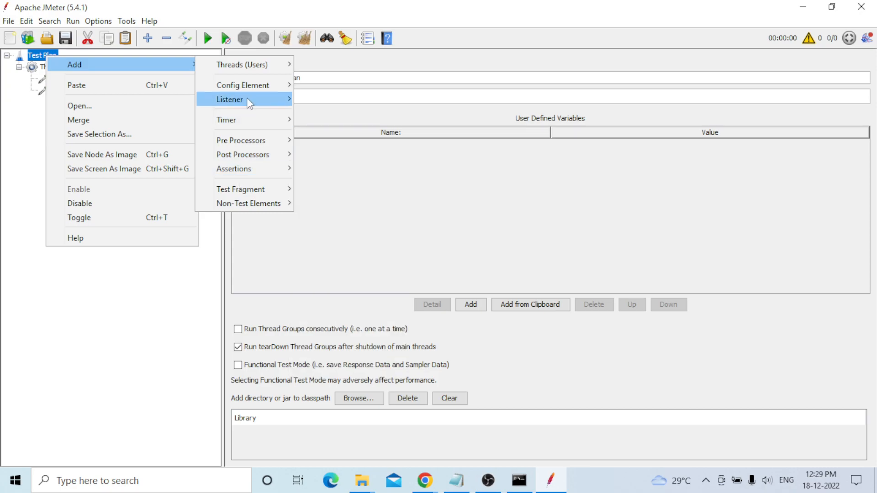
mouse_move(248, 99)
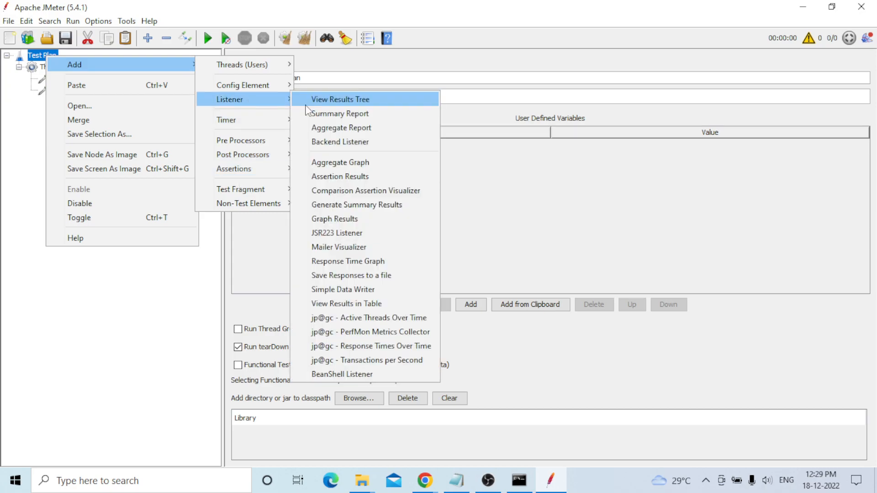
left_click(333, 105)
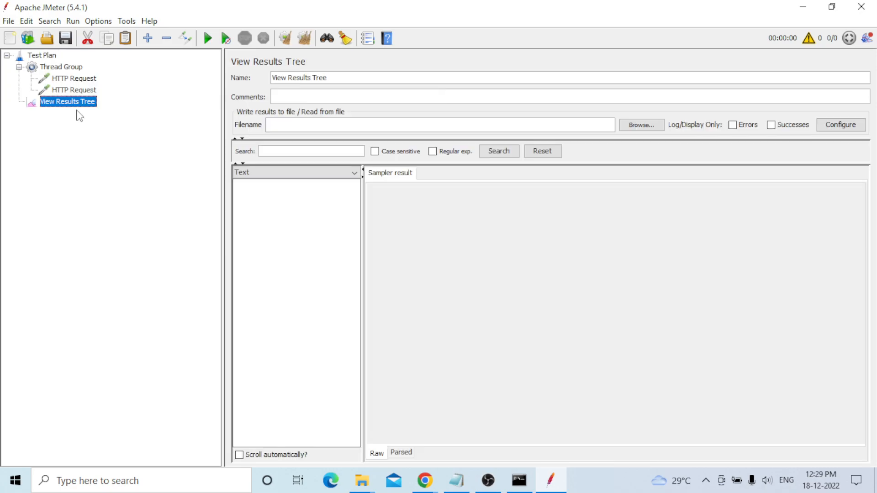
Step: Rename the two HTTP requests as HTTP Request_1 and HTTP Request_2
left_click(78, 79)
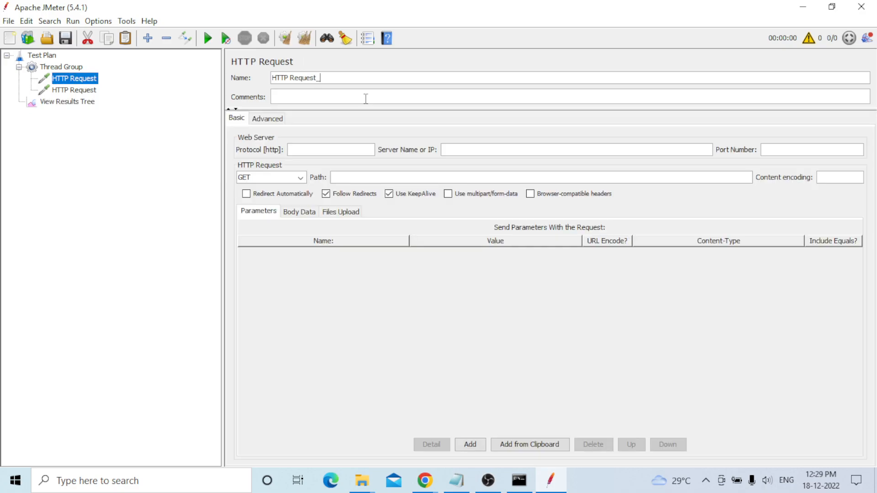
type("1")
left_click(73, 90)
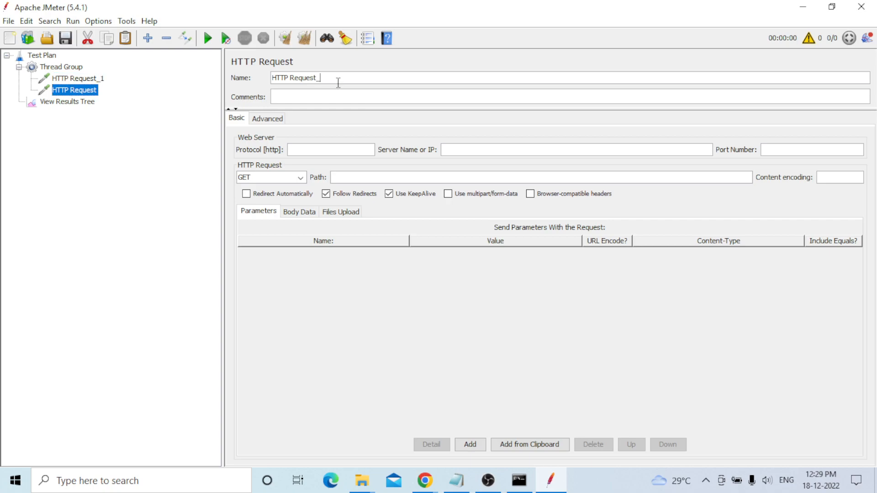
type("2")
Step: Set the Thread Group's loop count to 2
left_click(61, 67)
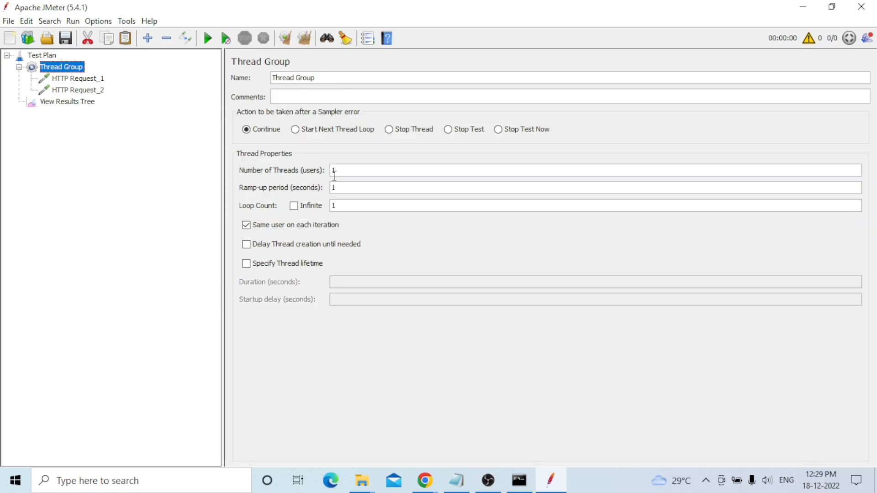
double_click(361, 206)
type("2")
left_click(80, 83)
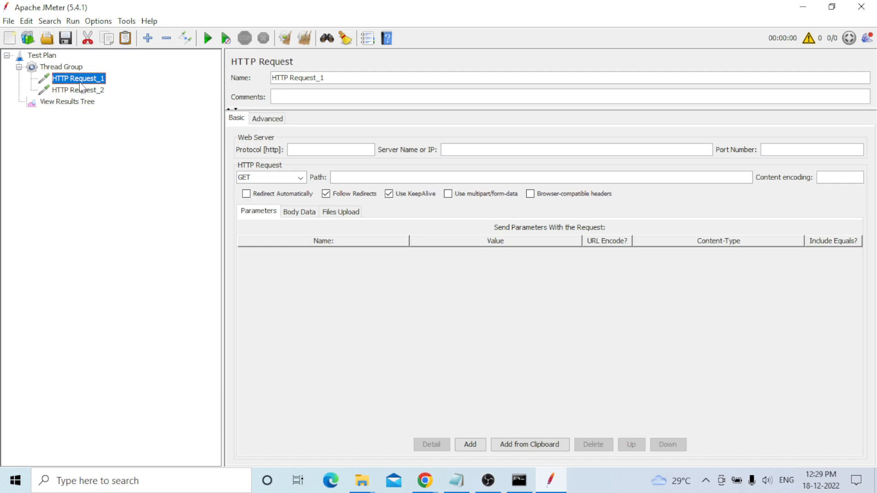
left_click(339, 151)
type("https")
type("www")
type(".google")
type(".com")
left_click(790, 154)
type("443")
left_click(83, 93)
left_click(307, 150)
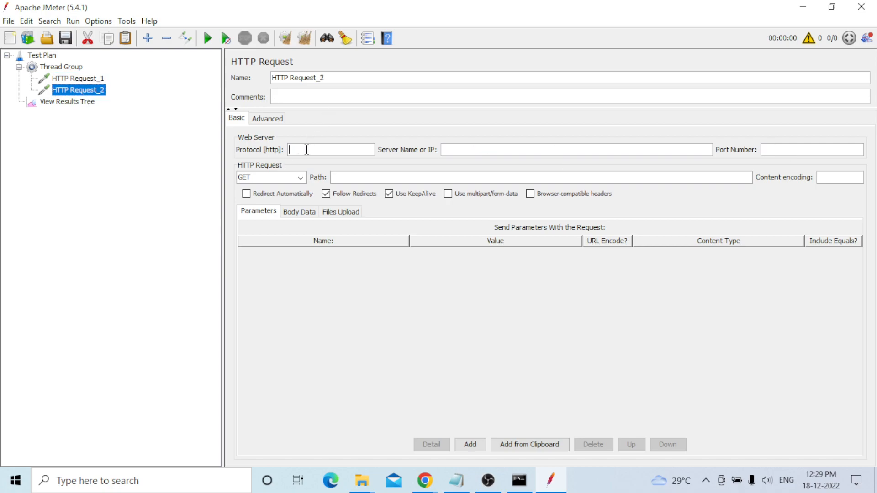
type("https")
left_click(465, 153)
type("www.google.com")
left_click(776, 149)
type("443")
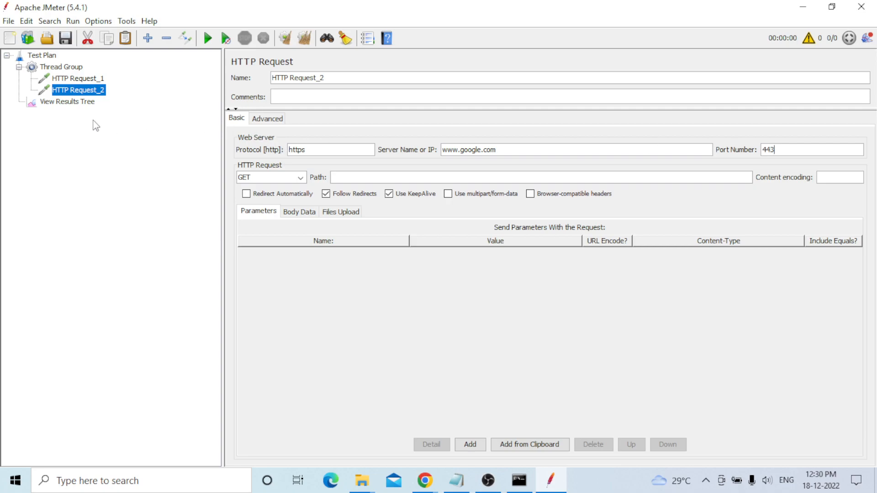
Step: Select the View Results Tree listener and save the test plan as Simple_Controller.jmx on Local Disk (E:)
left_click(83, 103)
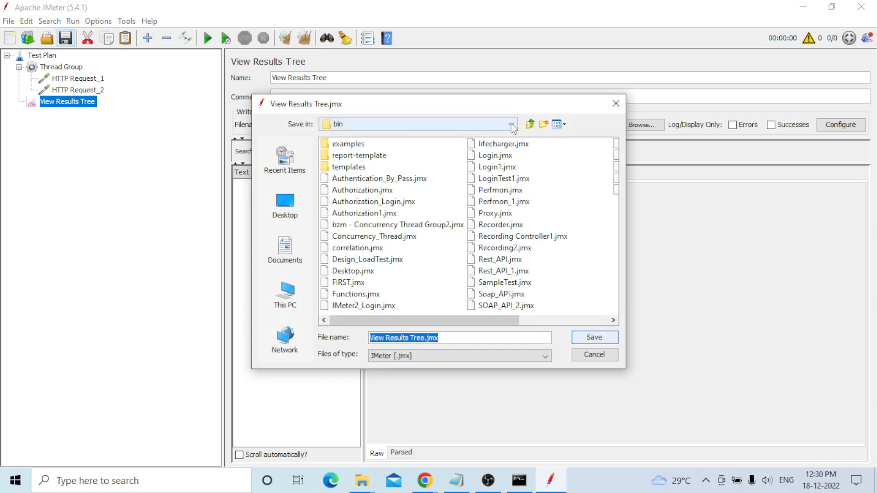
left_click(511, 124)
scroll(413, 194, "up", 2)
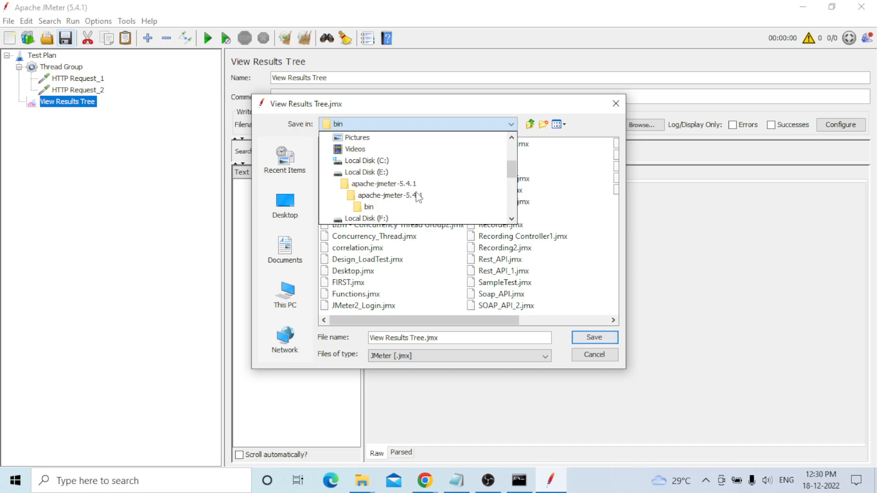
left_click(383, 172)
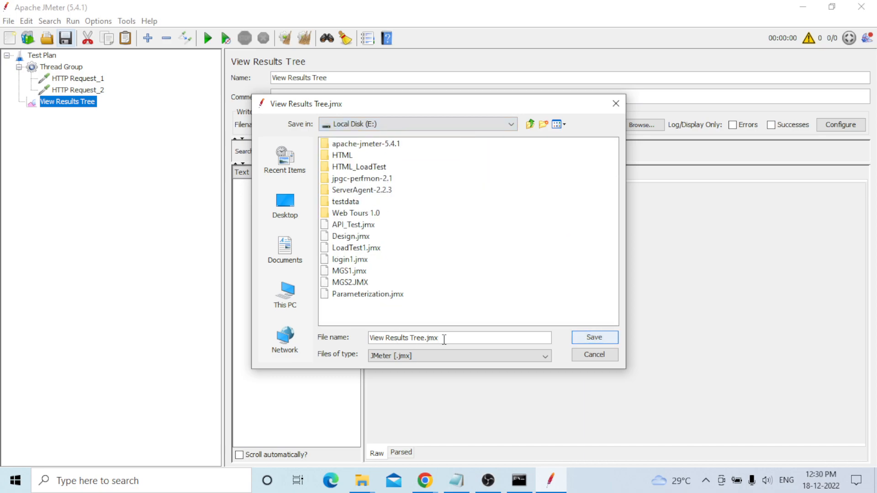
left_click_drag(425, 338, 358, 341)
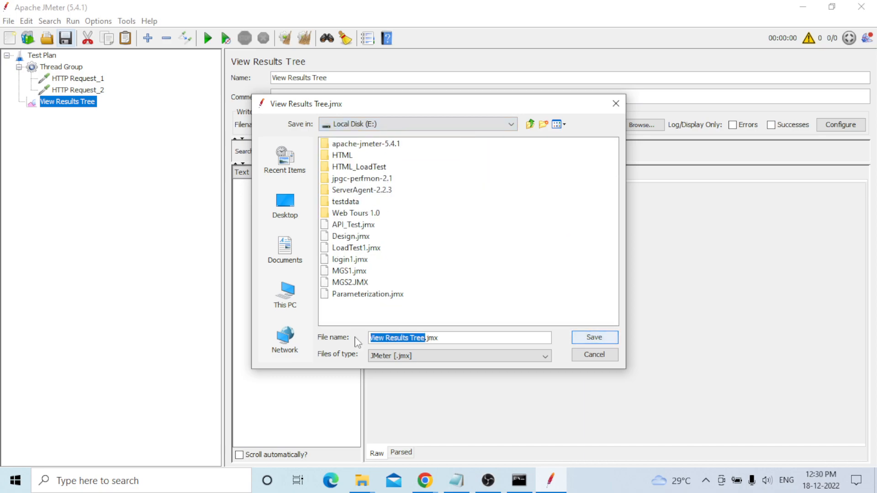
key("BackSpace")
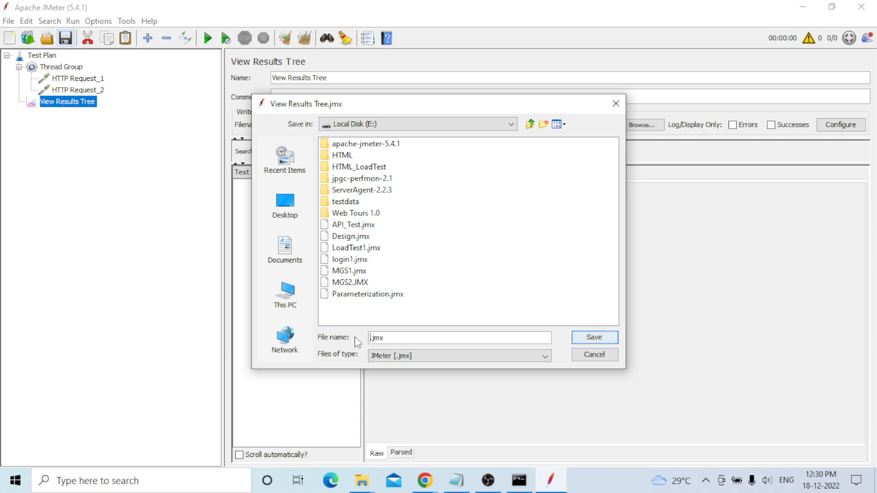
type("Simple_CO")
key("BackSpace")
type("ontr")
type("oller")
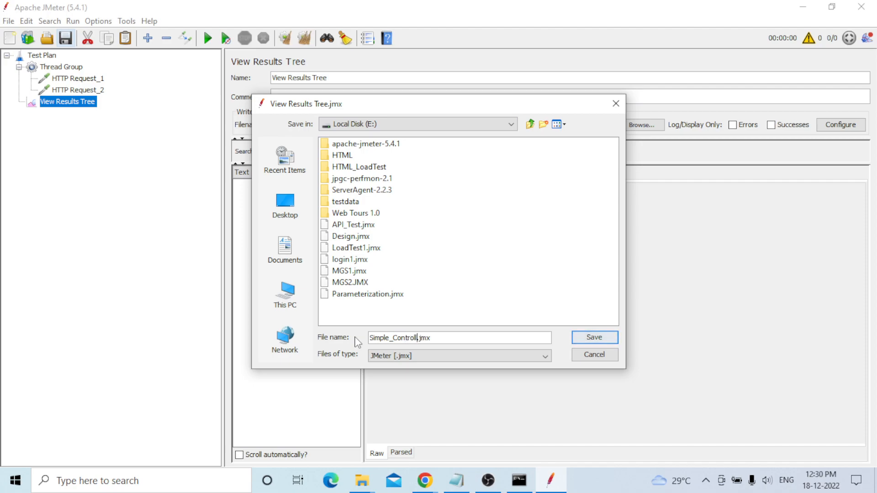
left_click(594, 337)
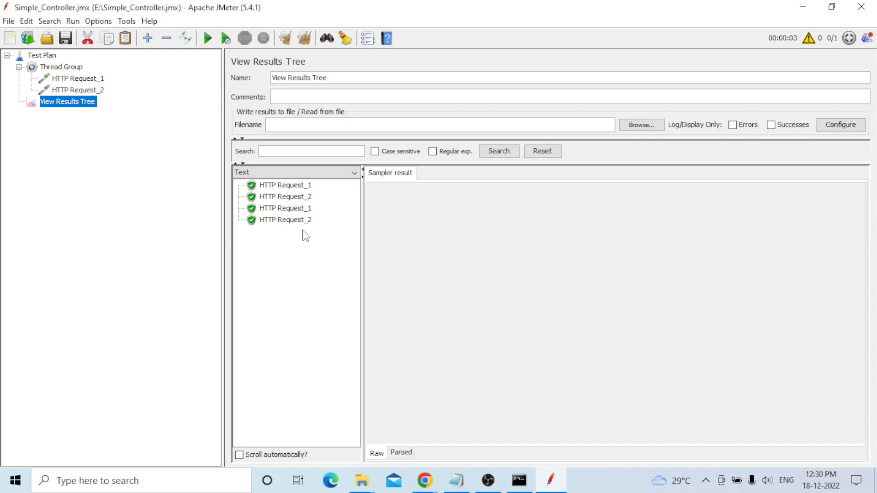
Step: In the Notepad notes, add "1.Simple Controller" below the Test Fragment line, followed by a blank line, and return to Apache JMeter
left_click(457, 481)
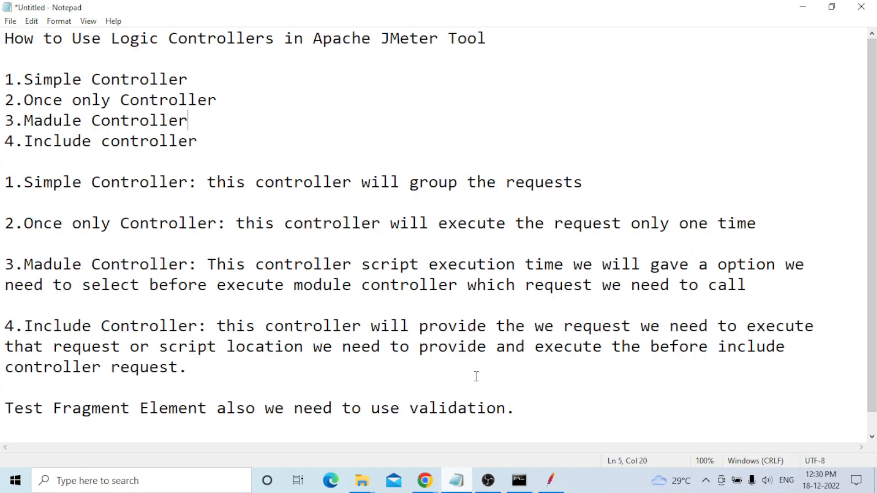
left_click(217, 151)
scroll(281, 264, "down", 1)
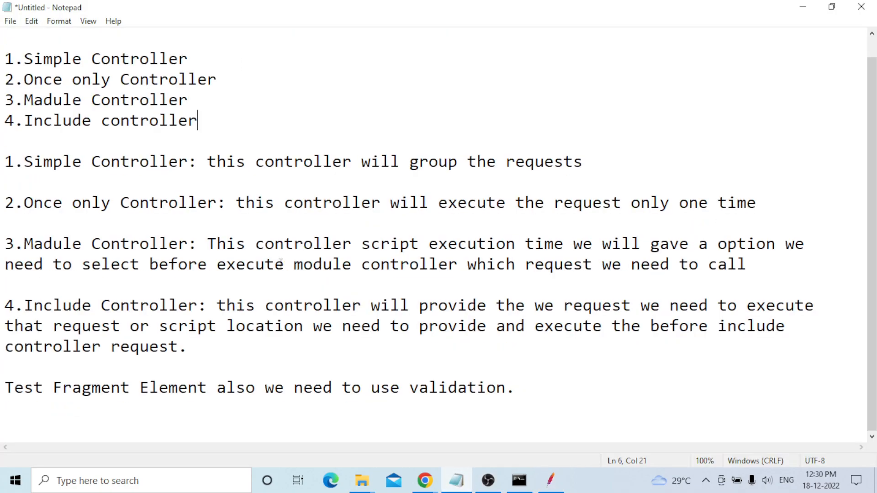
left_click(525, 402)
key("Return")
key("Return")
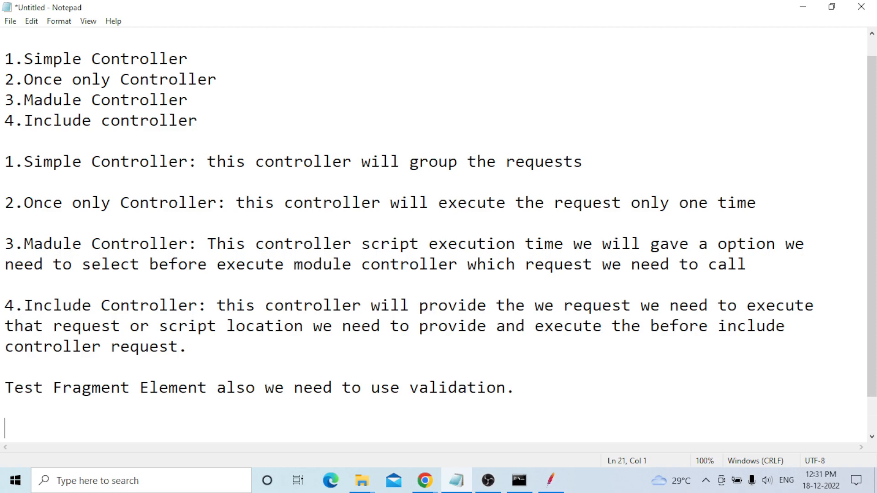
type("1.Simpl")
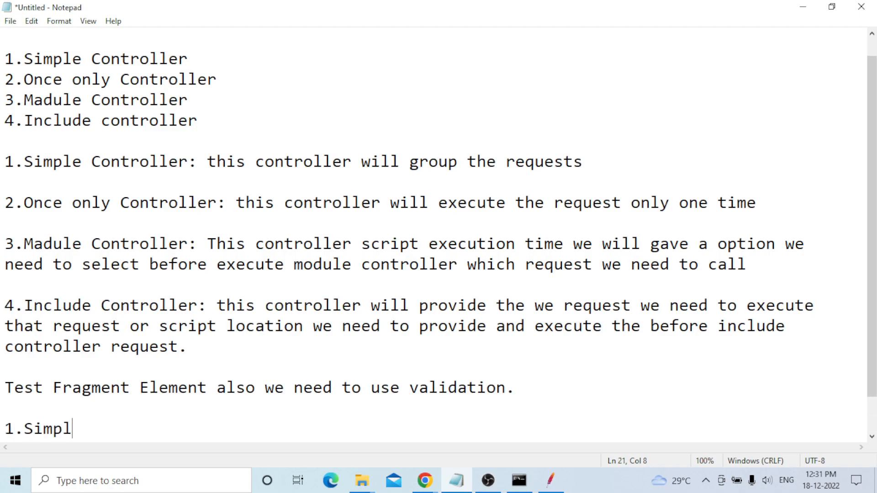
type("e Controller")
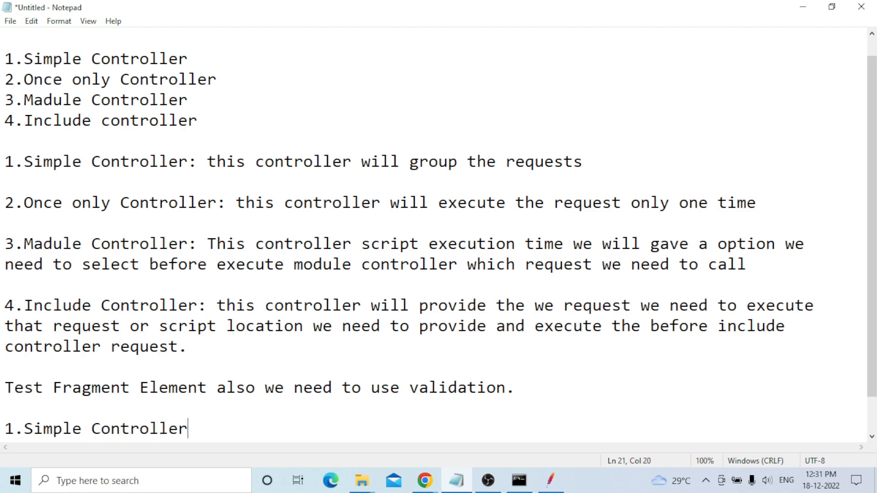
key("Return")
key("Return")
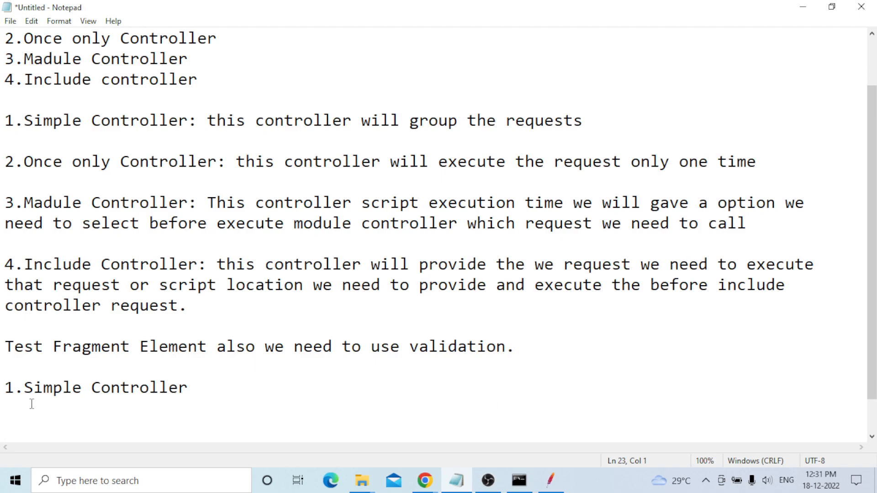
left_click(550, 481)
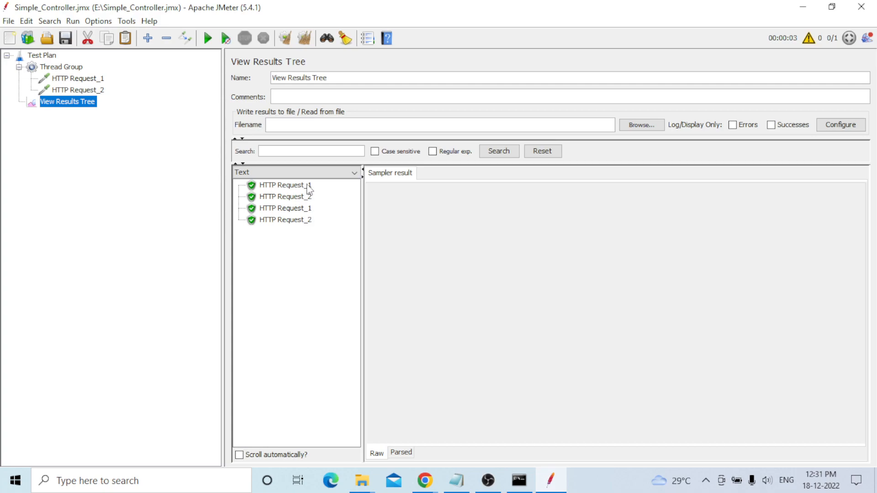
Step: Inspect the sampler results of the executed HTTP requests in View Results Tree and clear all results
left_click(298, 197)
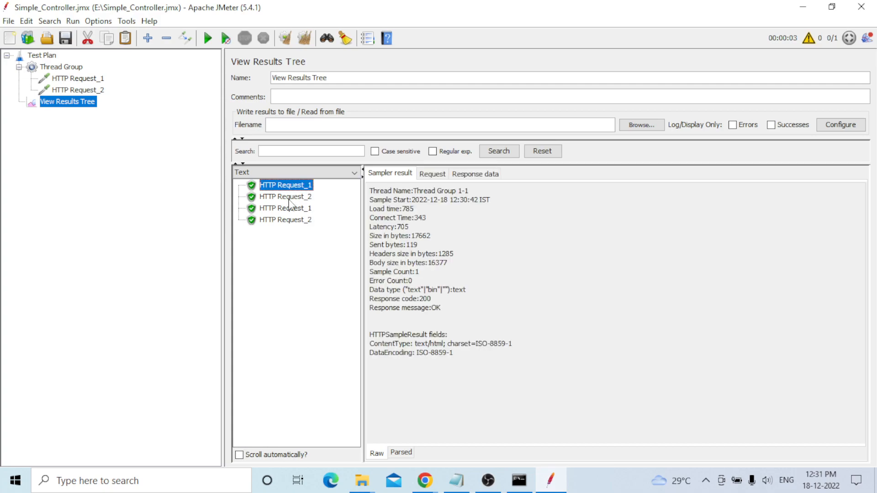
left_click(290, 209)
left_click(293, 220)
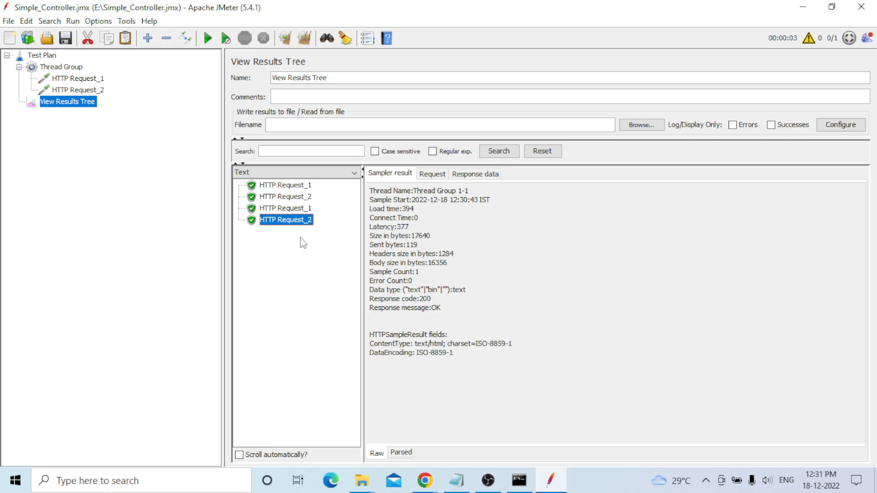
left_click(305, 38)
Step: Add a Simple Controller to the Thread Group
left_click(73, 69)
right_click(73, 69)
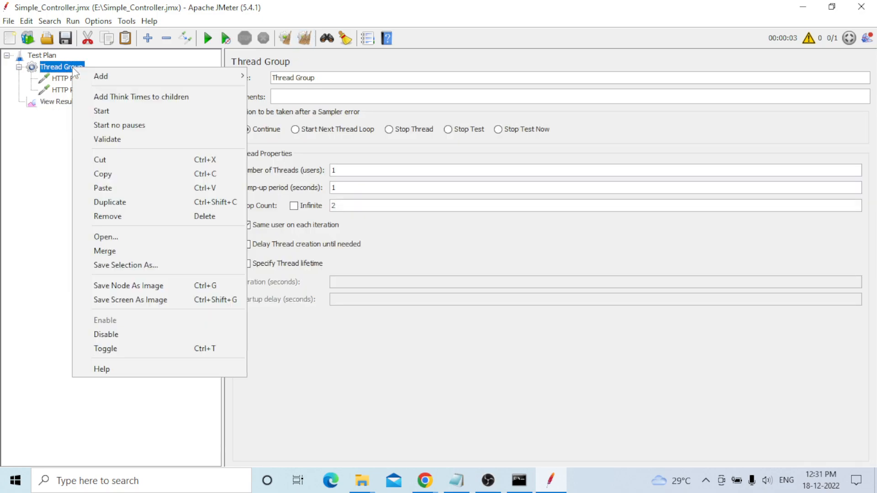
mouse_move(106, 76)
mouse_move(275, 82)
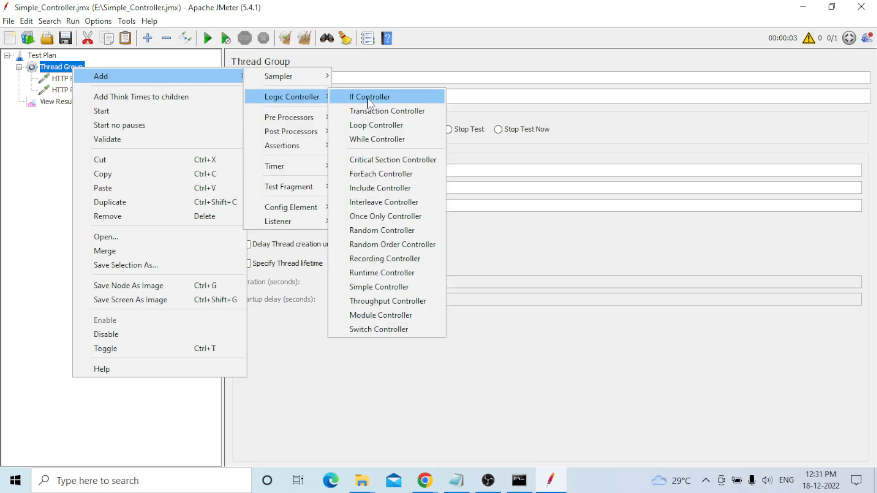
left_click(377, 286)
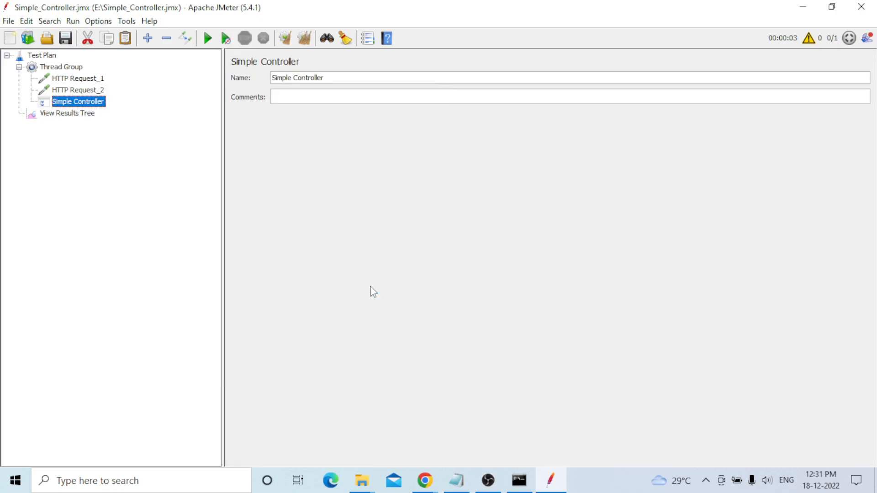
Step: Move HTTP Request_1 and HTTP Request_2 into the Simple Controller, keeping them in that order
left_click_drag(68, 101, 83, 75)
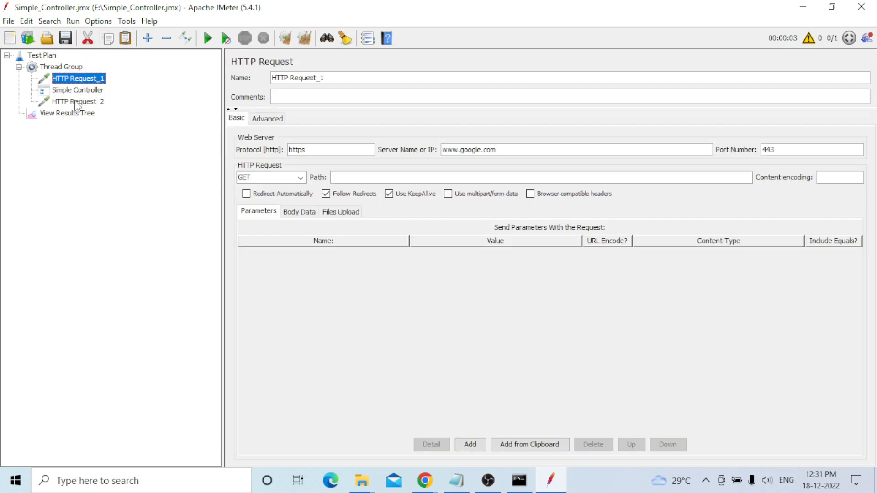
left_click_drag(84, 76, 84, 91)
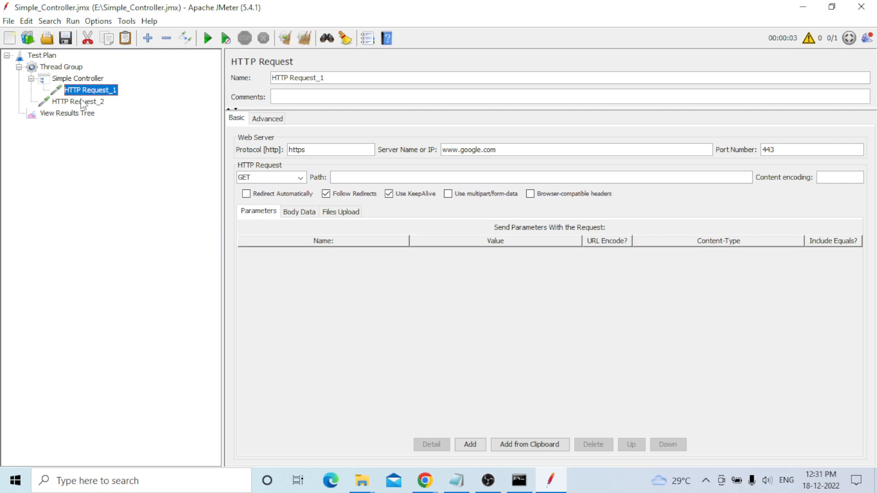
left_click_drag(81, 102, 89, 82)
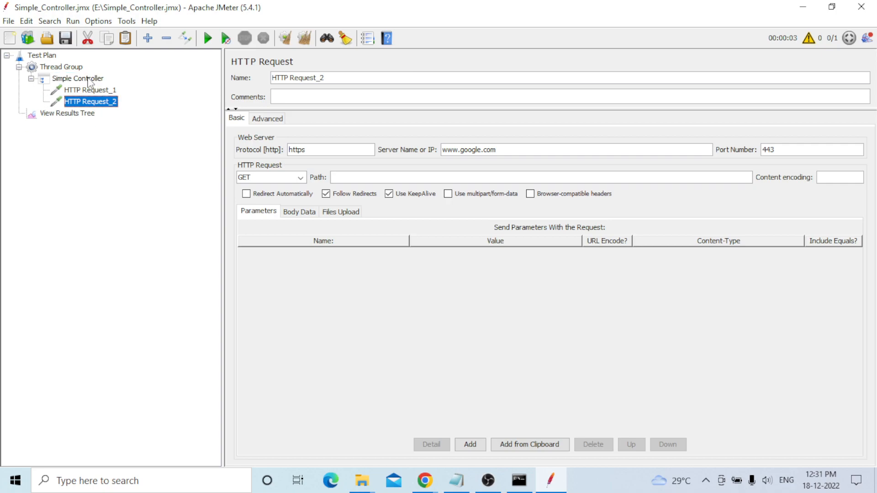
left_click(90, 80)
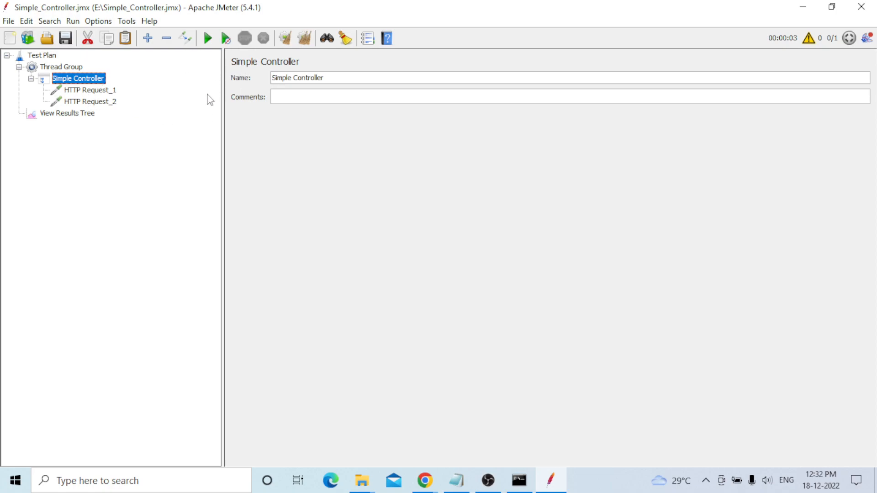
Step: Check the two requests grouped under the Simple Controller and run the test with the View Results Tree listener open
left_click(89, 91)
left_click(90, 102)
left_click(93, 91)
left_click(94, 101)
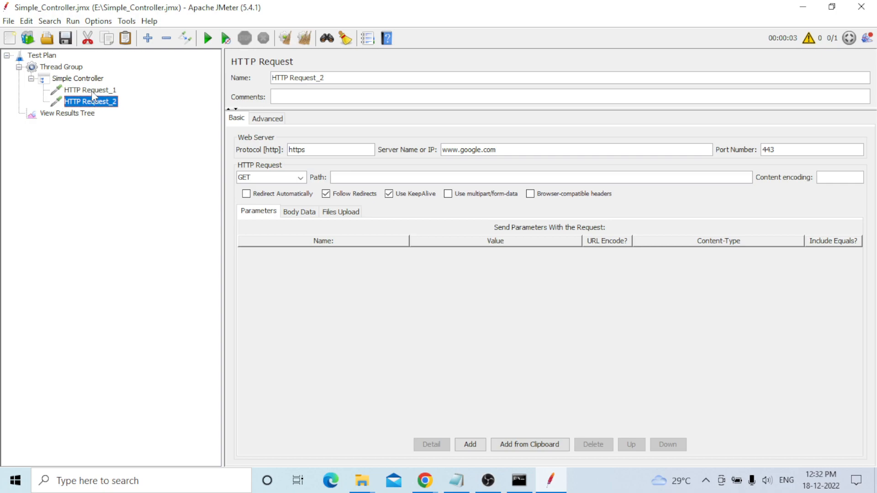
left_click(92, 92)
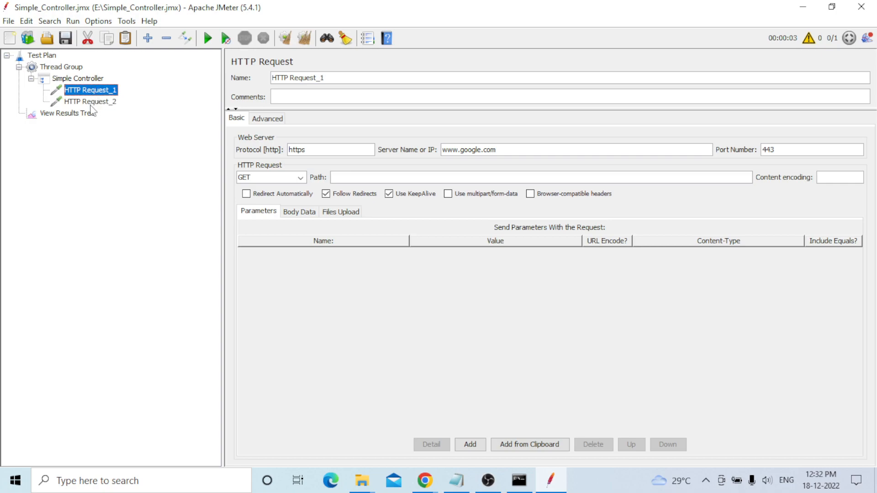
left_click(92, 103)
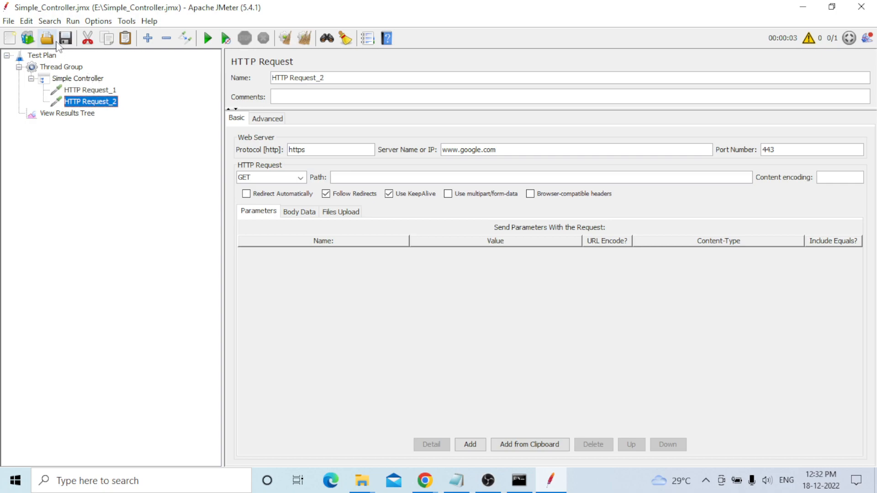
left_click(65, 114)
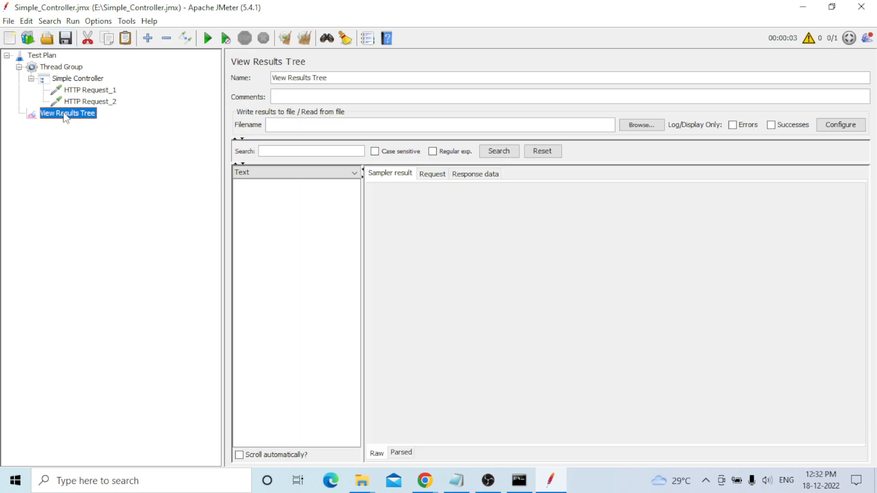
left_click(208, 44)
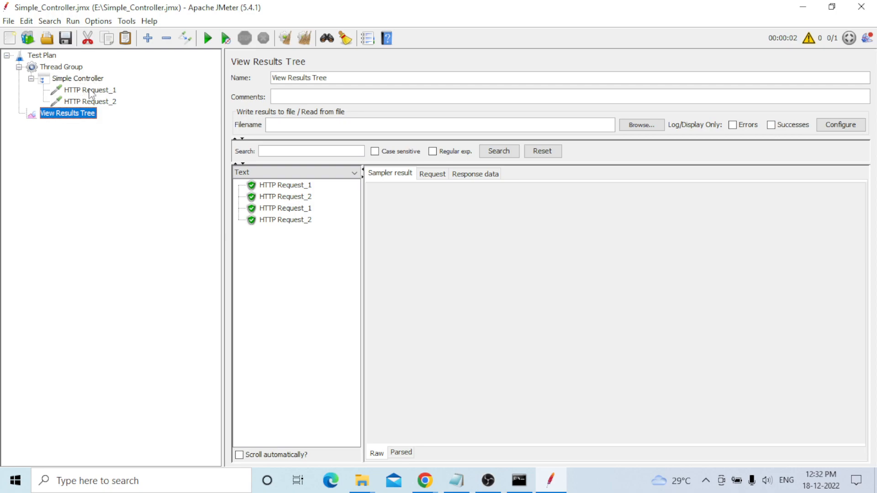
Step: Reread the controller definitions in the Notepad notes and return to Apache JMeter
left_click(462, 480)
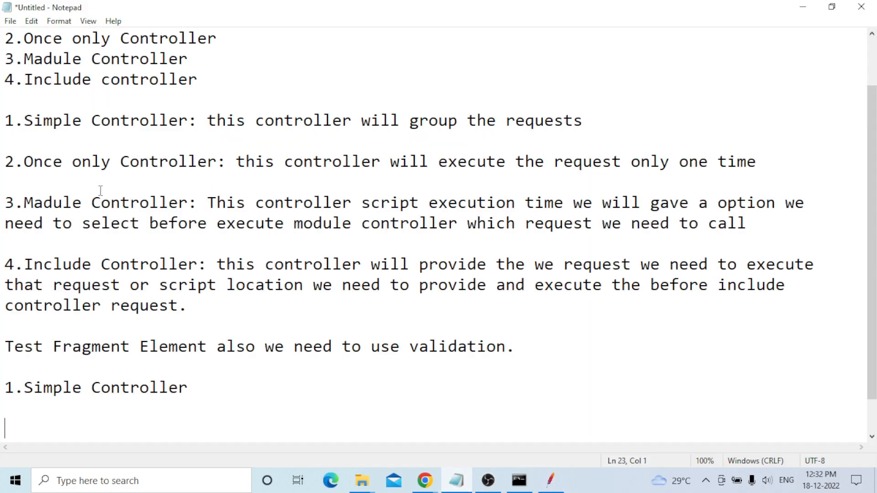
scroll(199, 336, "up", 1)
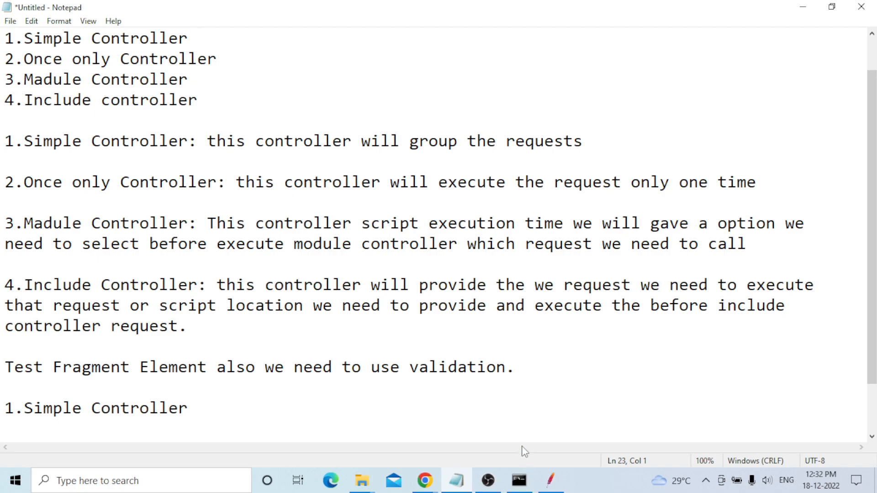
left_click(551, 480)
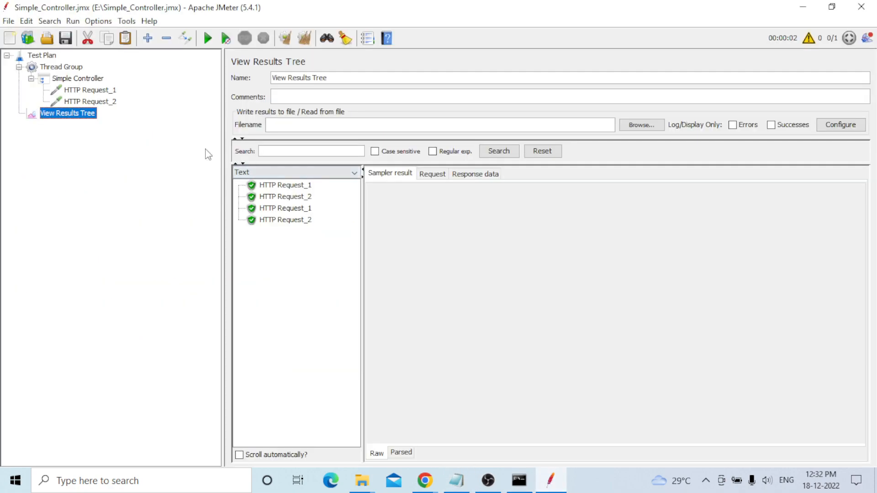
Step: Add a Once Only Controller to the Thread Group
left_click(80, 69)
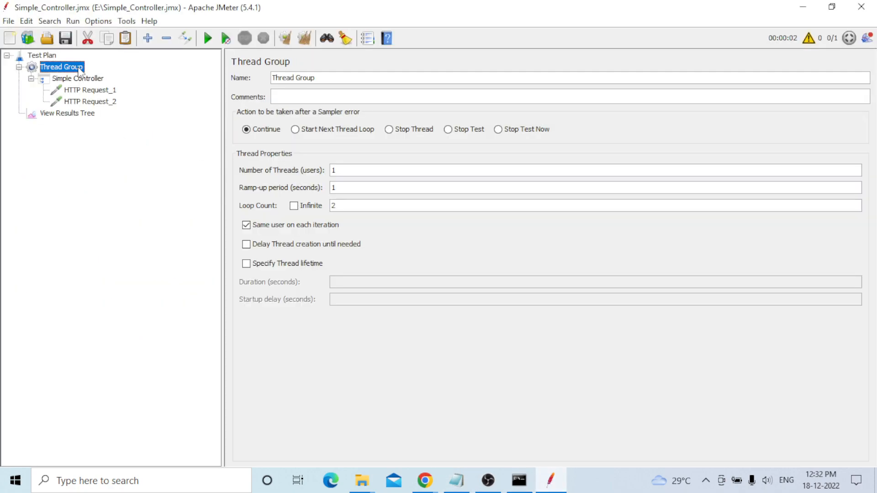
right_click(81, 70)
mouse_move(226, 76)
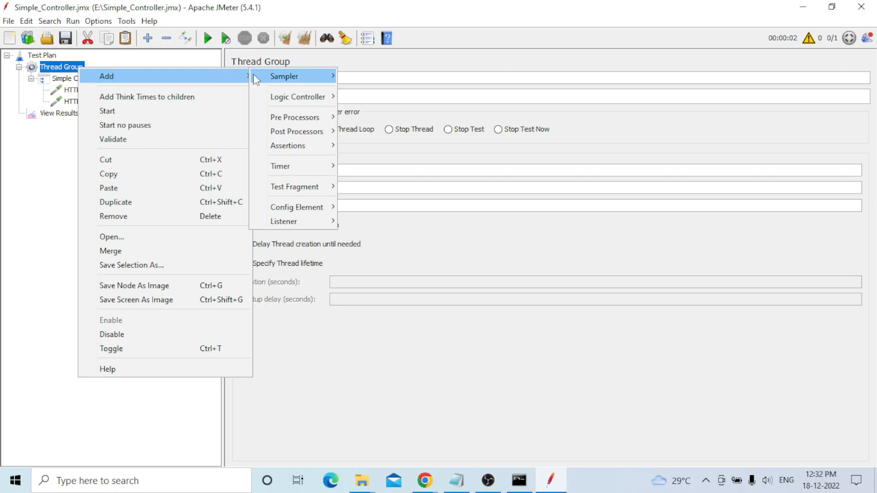
mouse_move(281, 97)
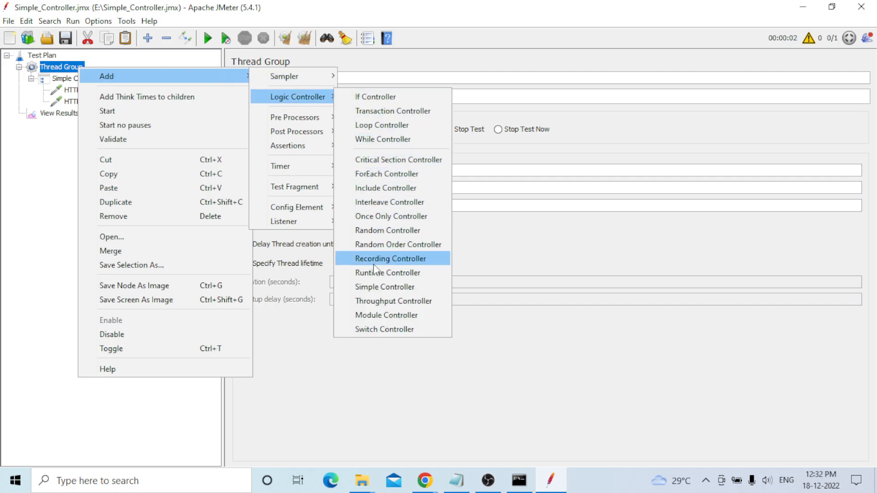
left_click(384, 215)
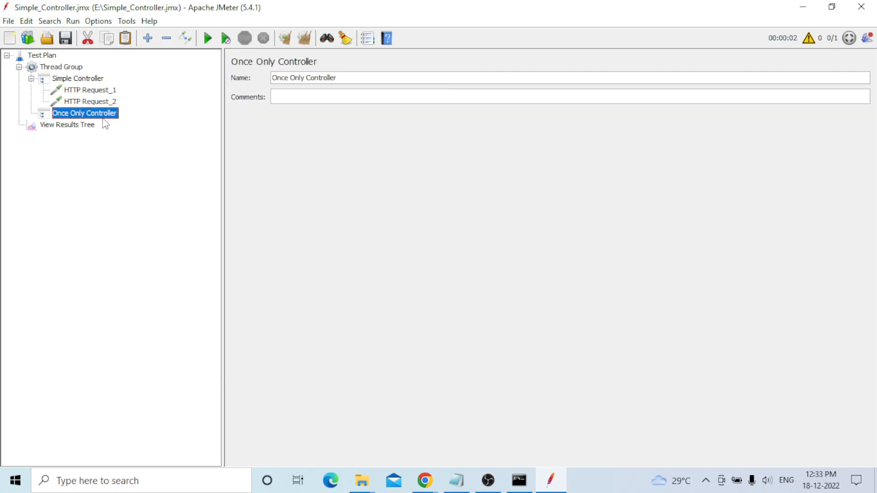
Step: Copy HTTP Request_1 into the Once Only Controller and rename the copy HTTP Request_3
left_click(102, 91)
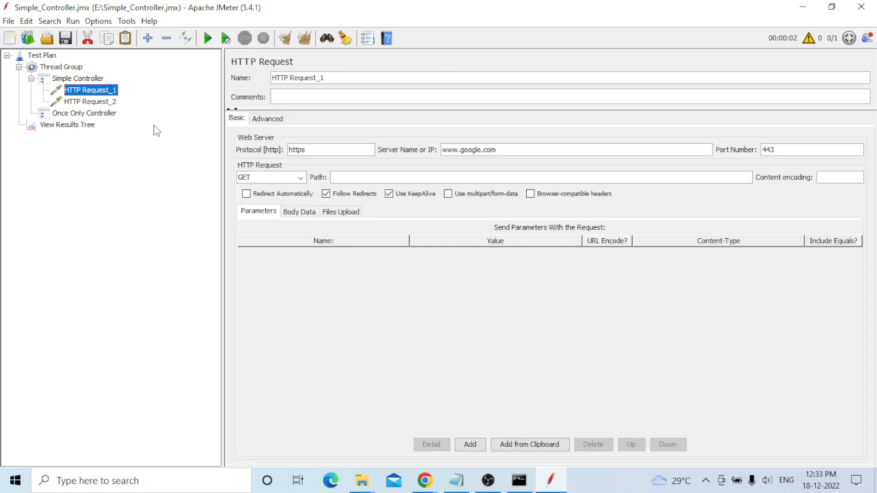
left_click(99, 114)
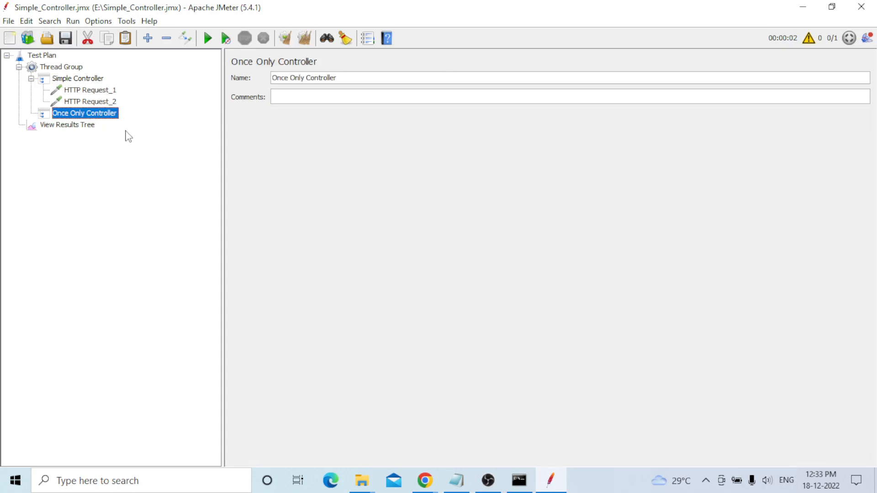
left_click(31, 114)
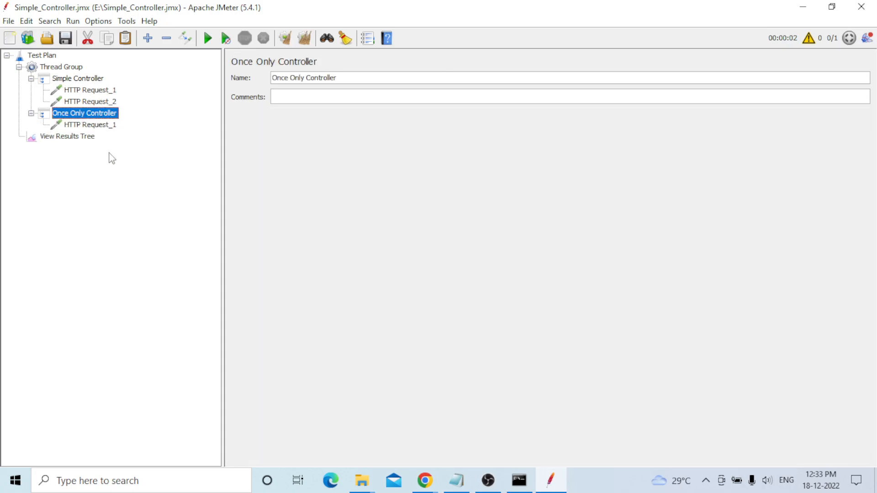
left_click(104, 125)
left_click(330, 79)
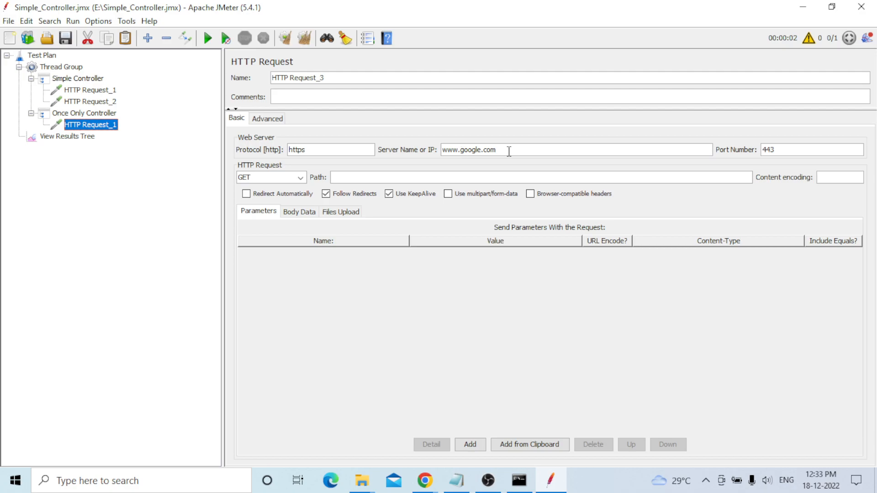
left_click(99, 114)
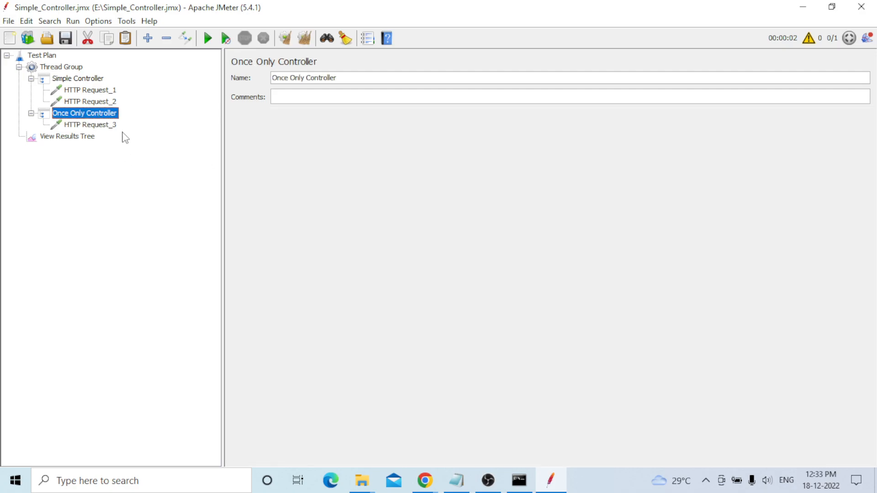
Step: Run the test plan with View Results Tree open, clear the accumulated results and run it again
left_click(90, 125)
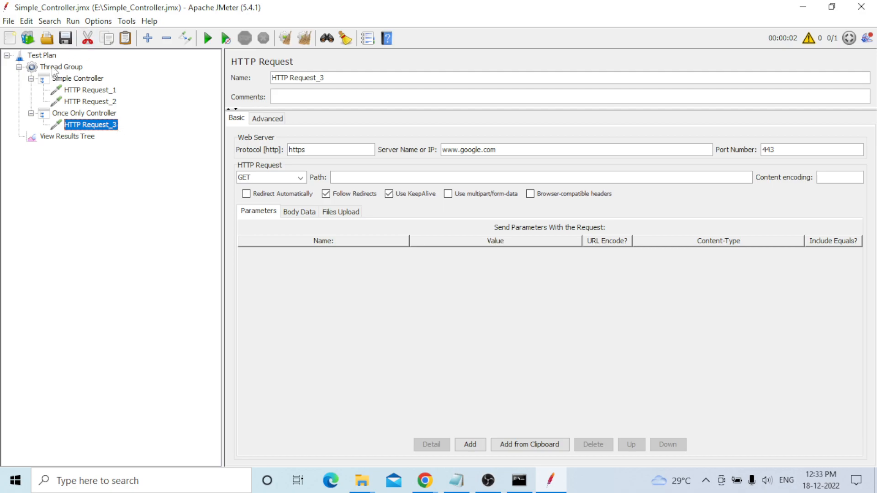
left_click(54, 69)
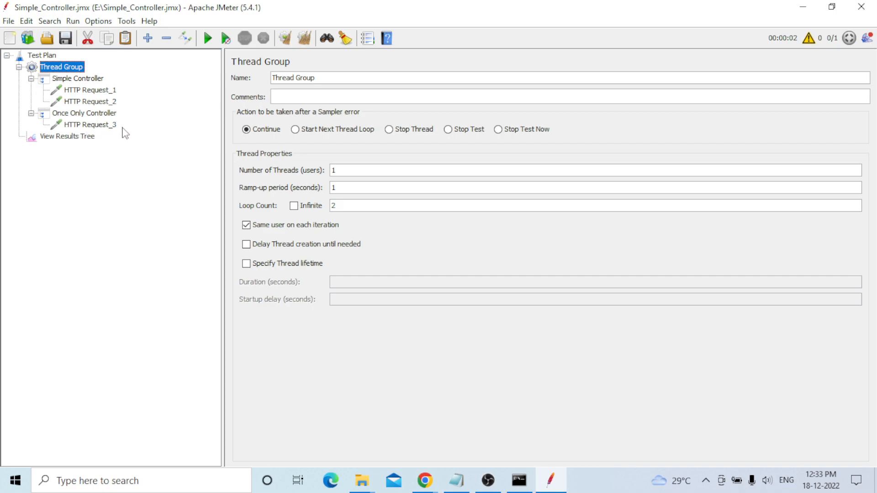
left_click(65, 137)
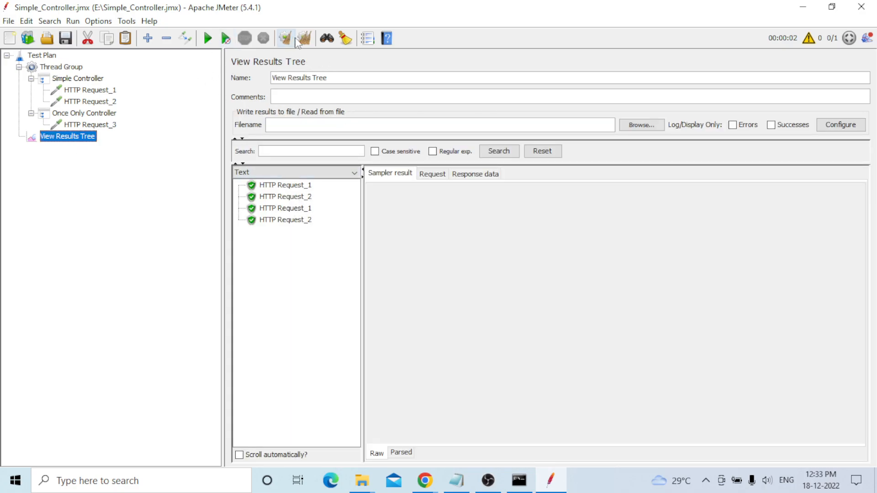
left_click(208, 38)
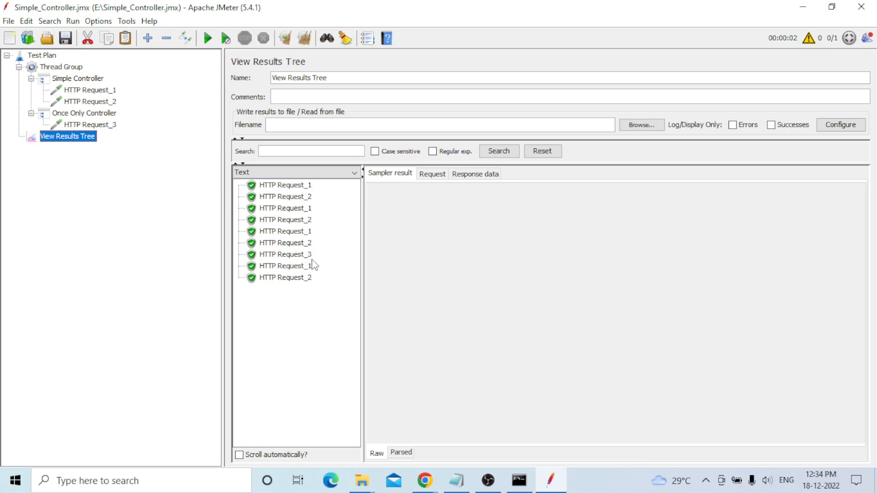
left_click(306, 40)
key("ctrl+r")
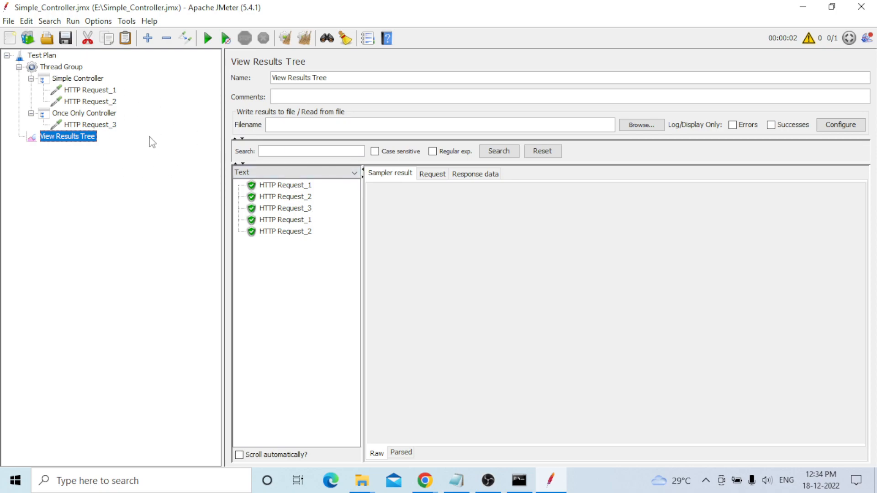
Step: Review the Simple Controller, the Once Only Controller and HTTP Request_3, and return to the View Results Tree results
left_click(77, 79)
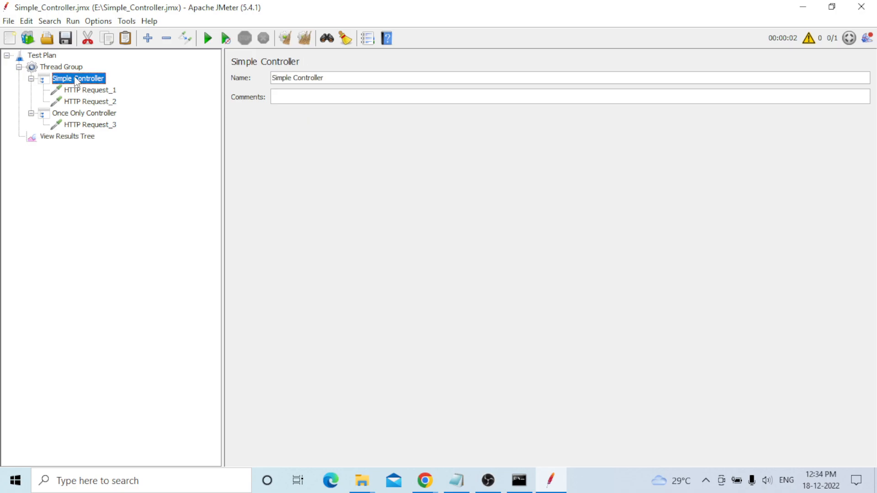
left_click(81, 113)
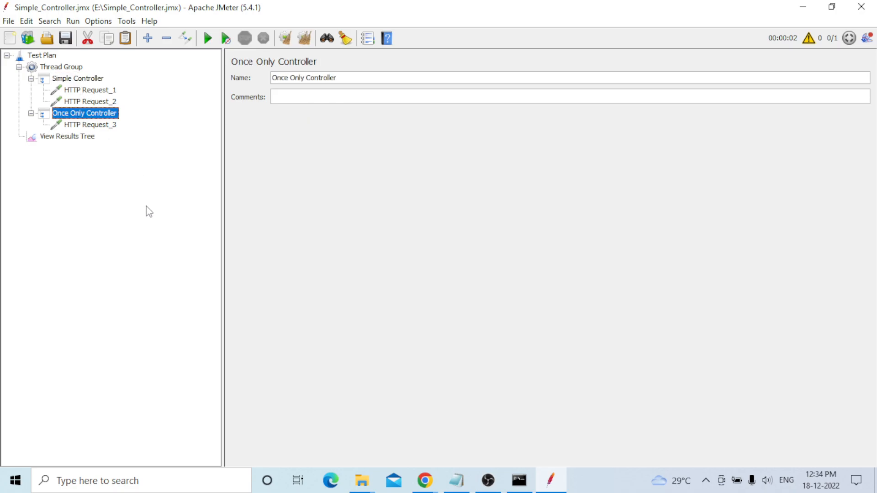
left_click(91, 125)
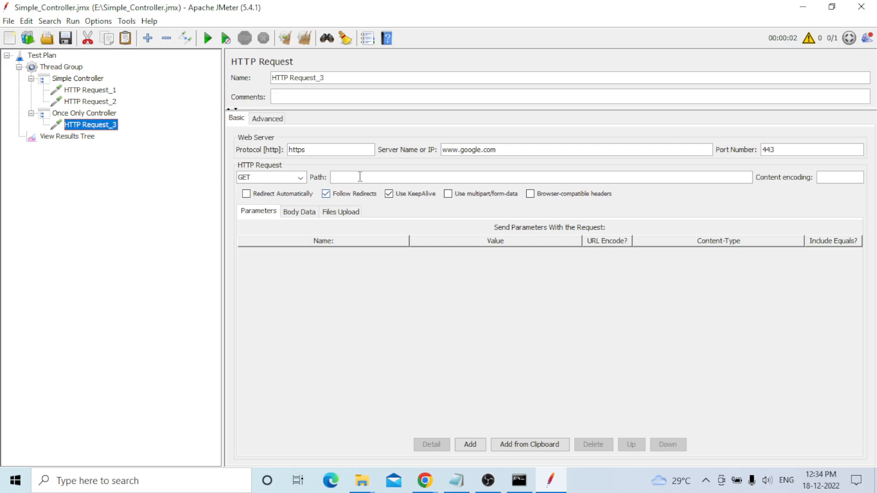
left_click(64, 136)
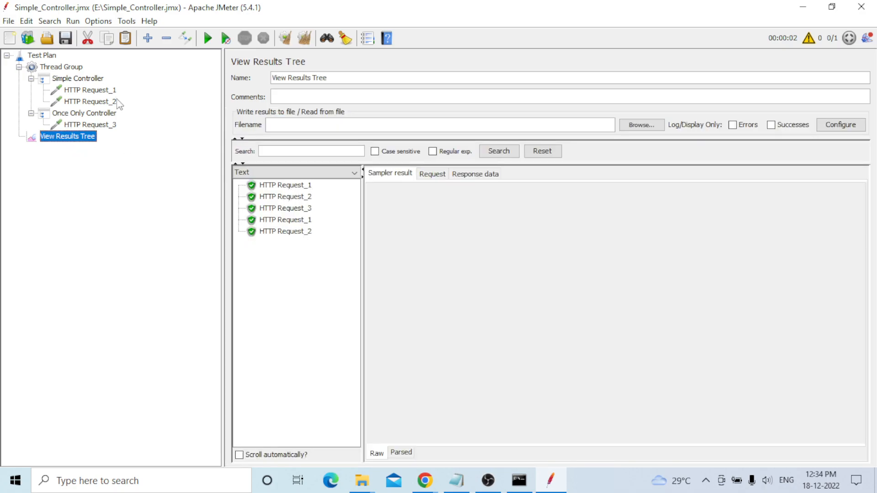
Step: Review the Simple Controller and Once Only Controller, check the controller list in the Notepad notes and return to JMeter
left_click(82, 80)
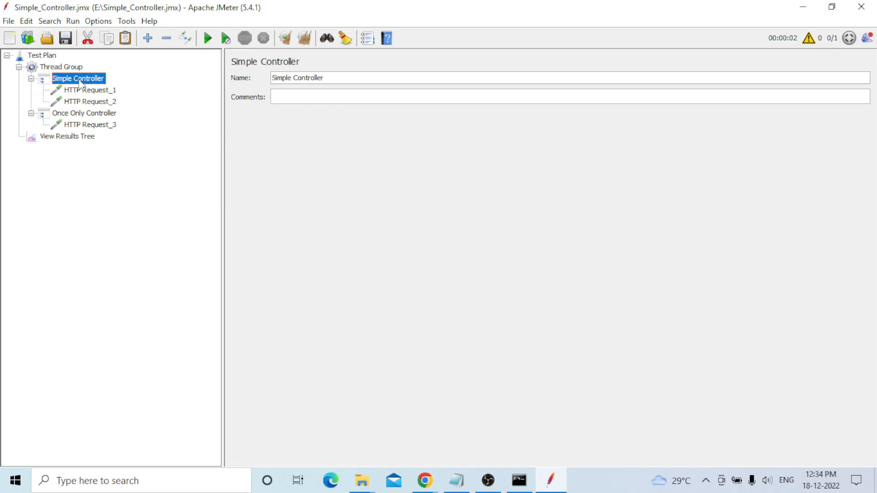
left_click(65, 114)
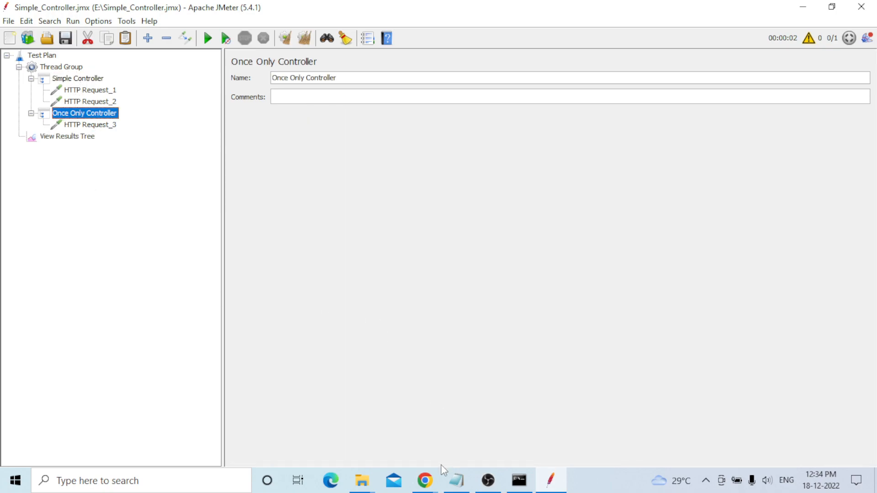
left_click(456, 480)
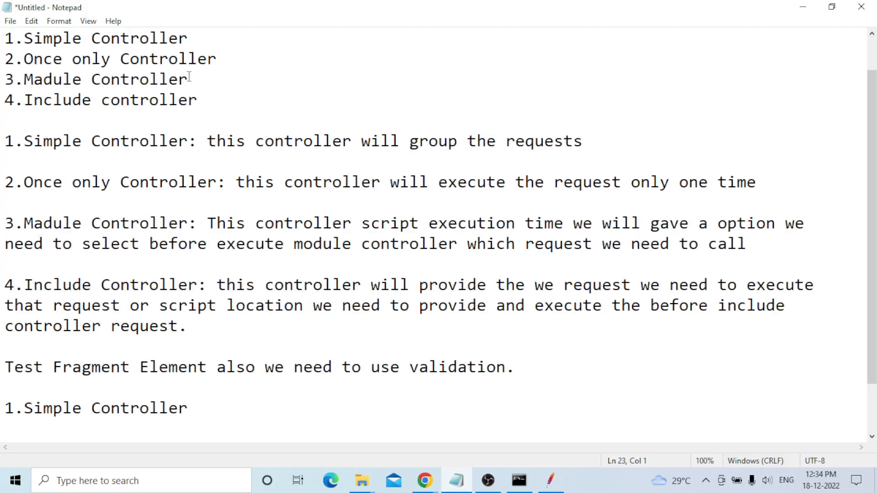
left_click(551, 485)
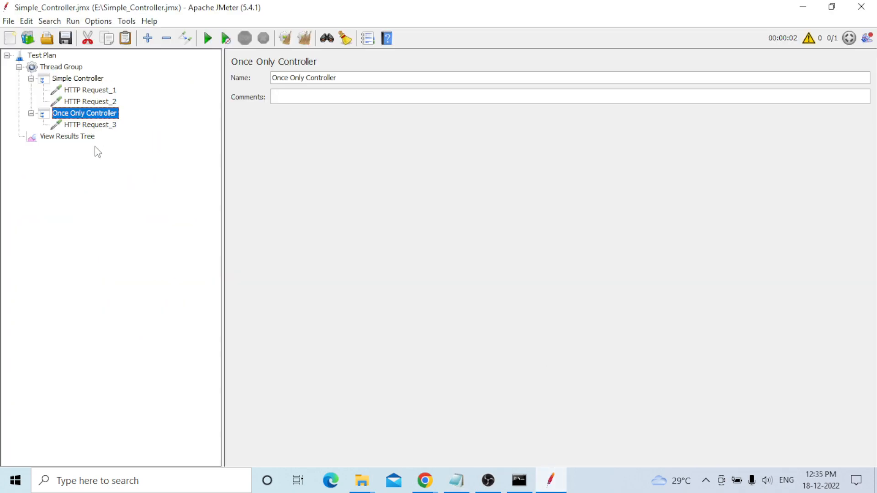
Step: Collapse the Once Only and Simple Controllers and disable their Thread Group
left_click(31, 113)
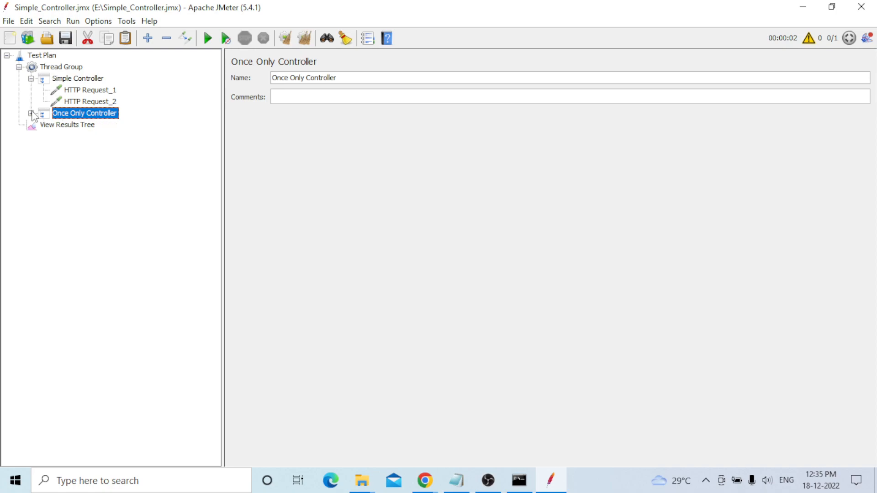
left_click(31, 79)
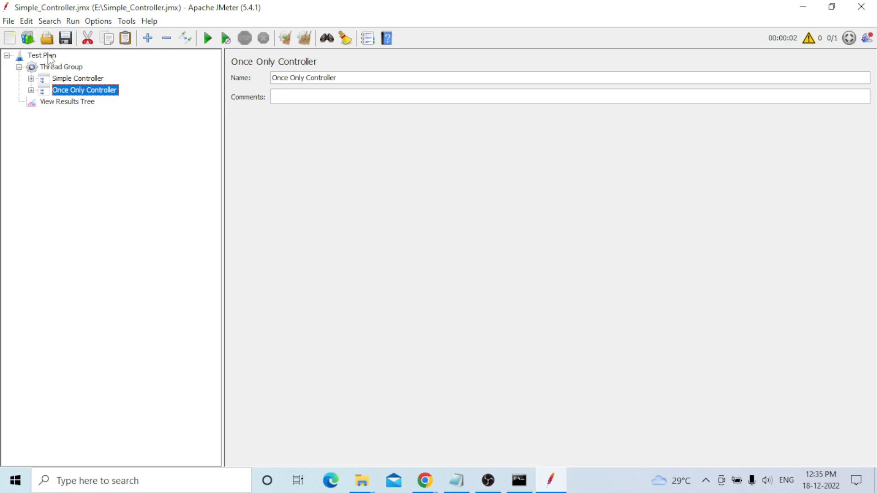
left_click(60, 69)
right_click(60, 71)
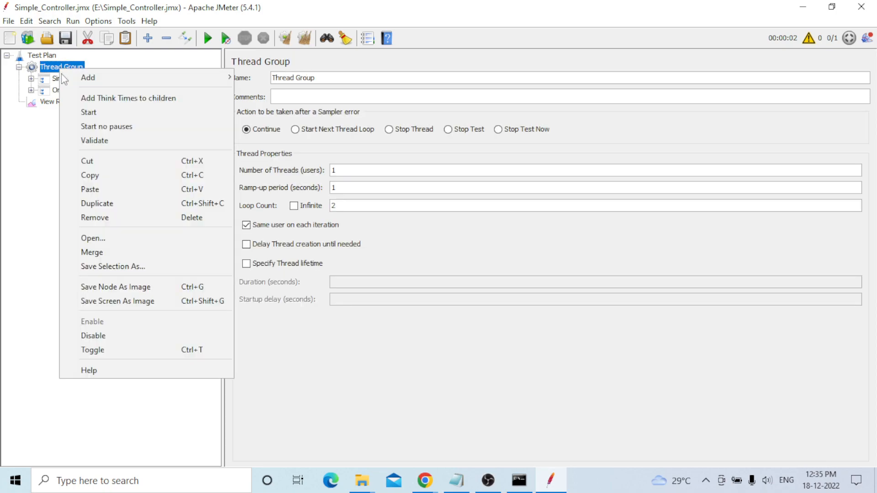
left_click(97, 336)
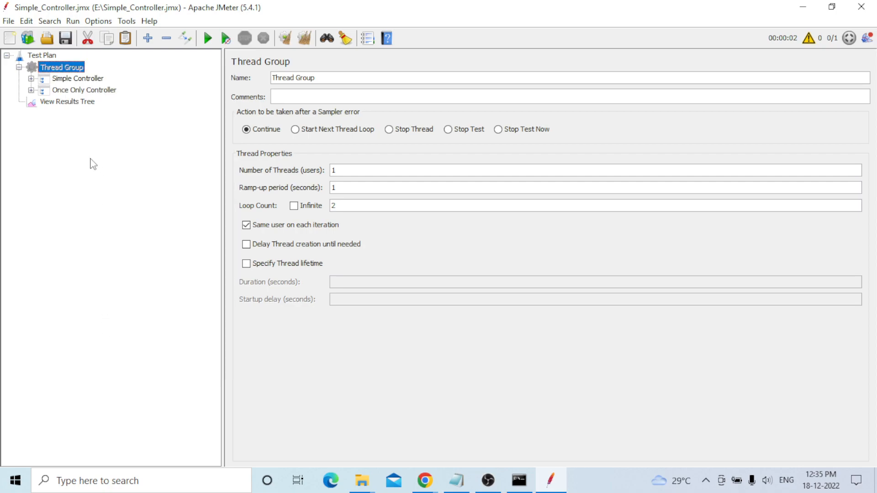
Step: Add a second Thread Group to the Test Plan
left_click(85, 80)
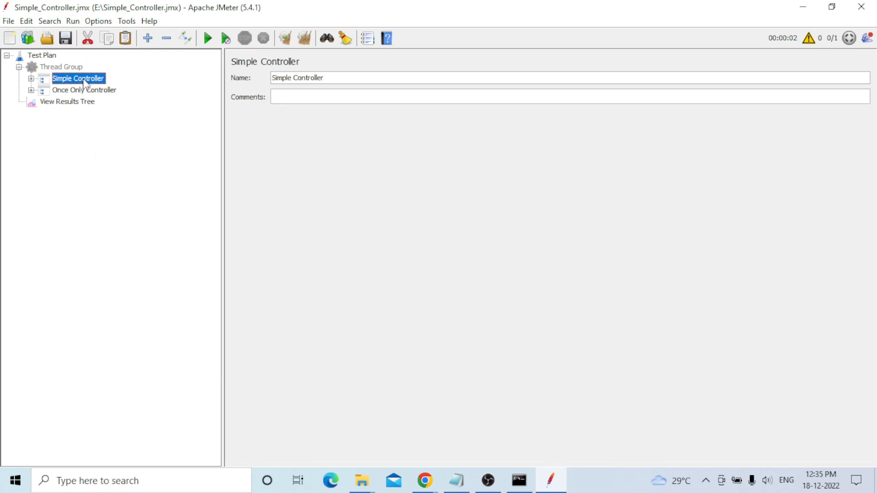
left_click(46, 56)
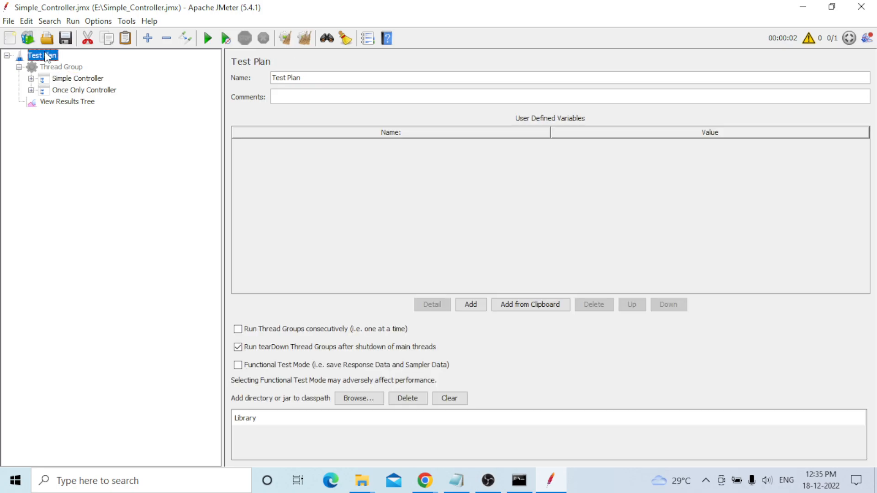
right_click(46, 56)
mouse_move(94, 62)
mouse_move(286, 62)
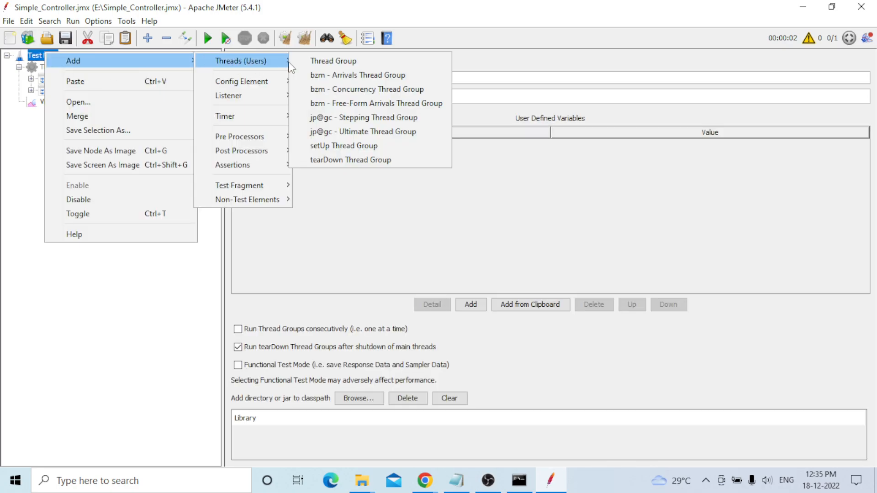
left_click(333, 61)
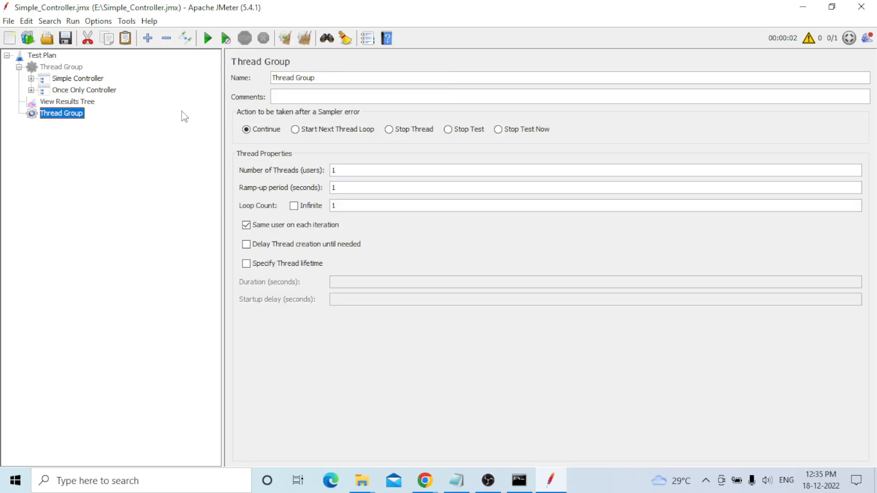
right_click(73, 113)
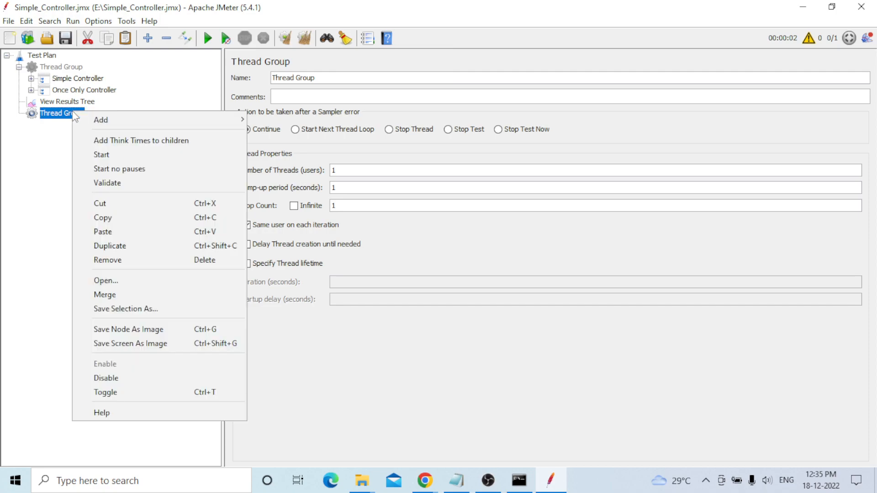
mouse_move(102, 120)
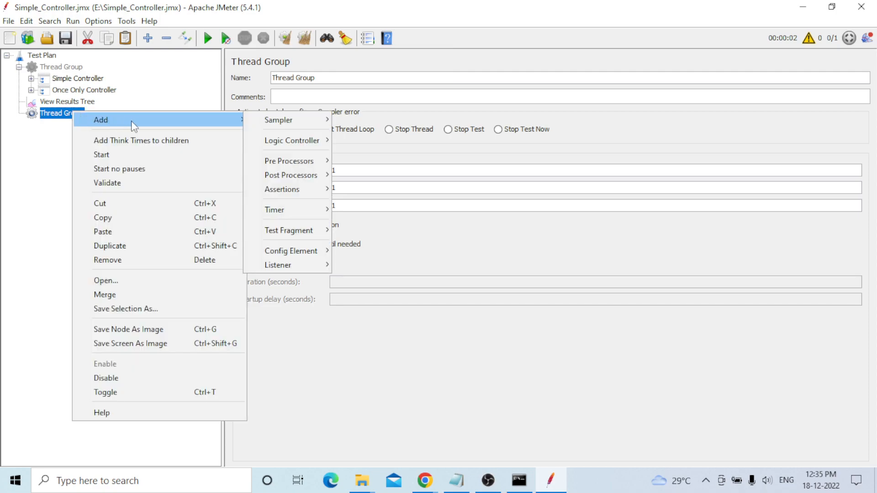
left_click(48, 148)
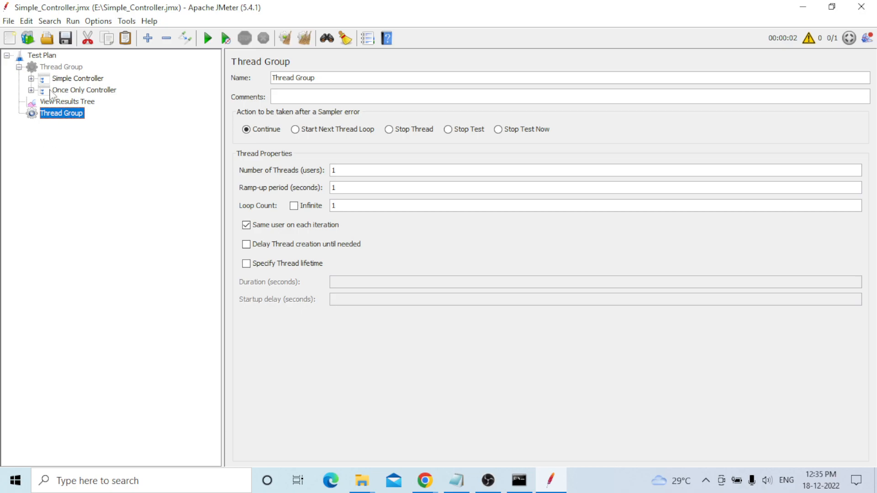
Step: Copy HTTP Request_1 from the Simple Controller into the new Thread Group twice and expand the group
left_click(31, 78)
left_click(97, 92)
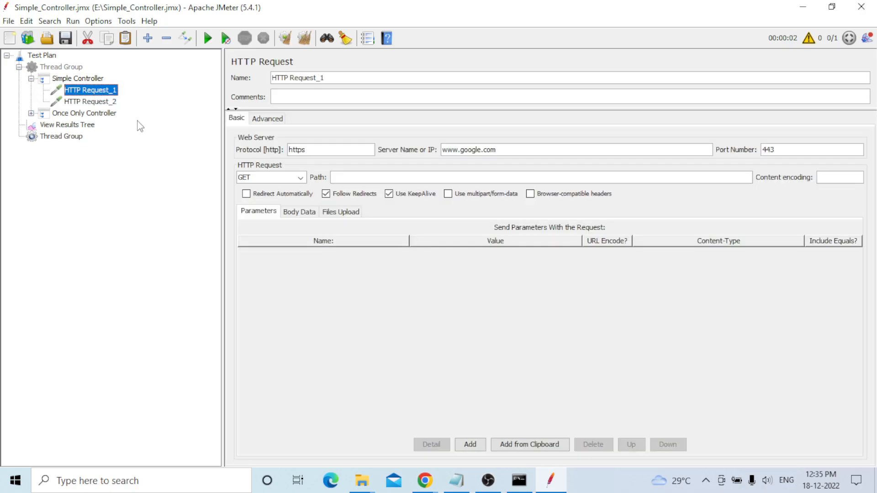
left_click(55, 138)
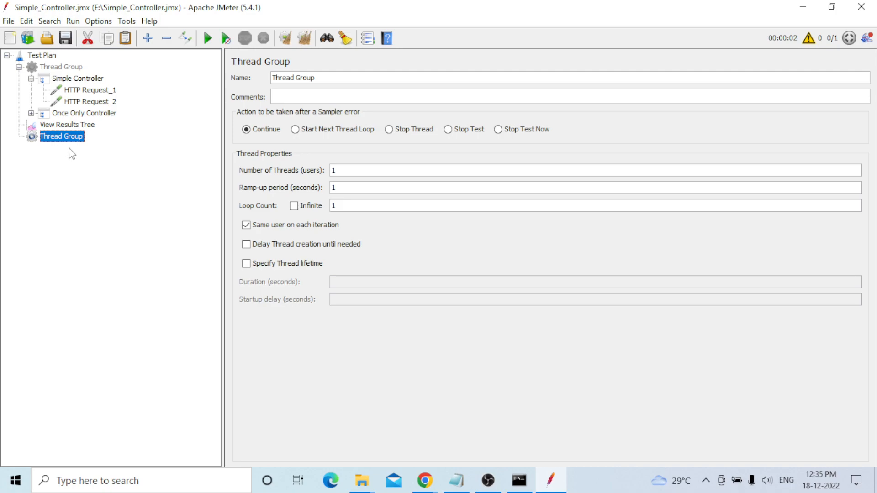
left_click(20, 137)
Step: Paste two copies of the new Thread Group into the Test Plan and expand both
left_click(45, 56)
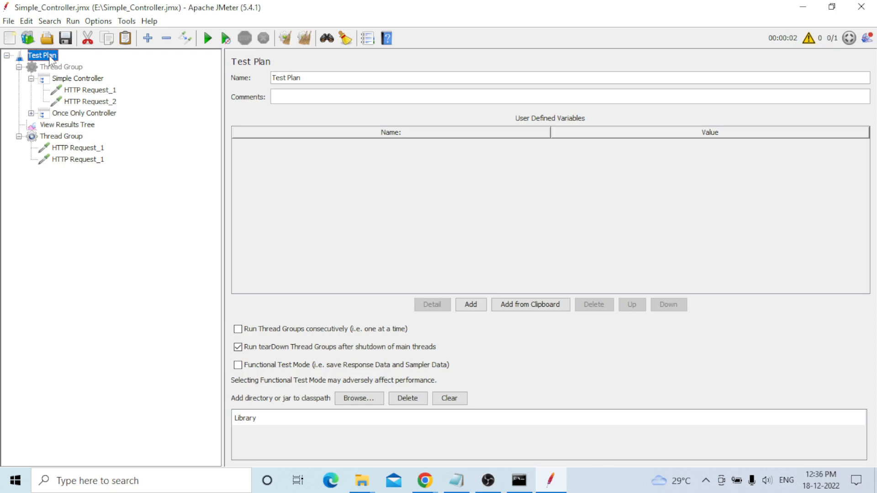
key("ctrl+v")
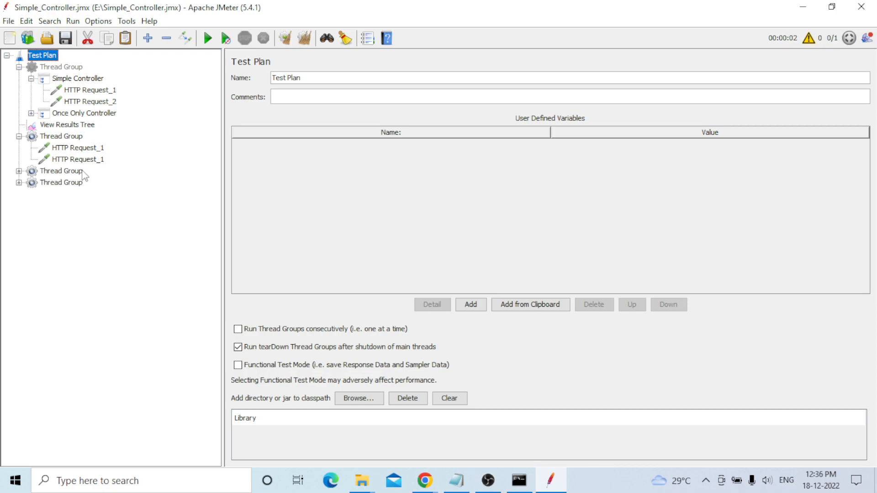
left_click(19, 182)
left_click(19, 171)
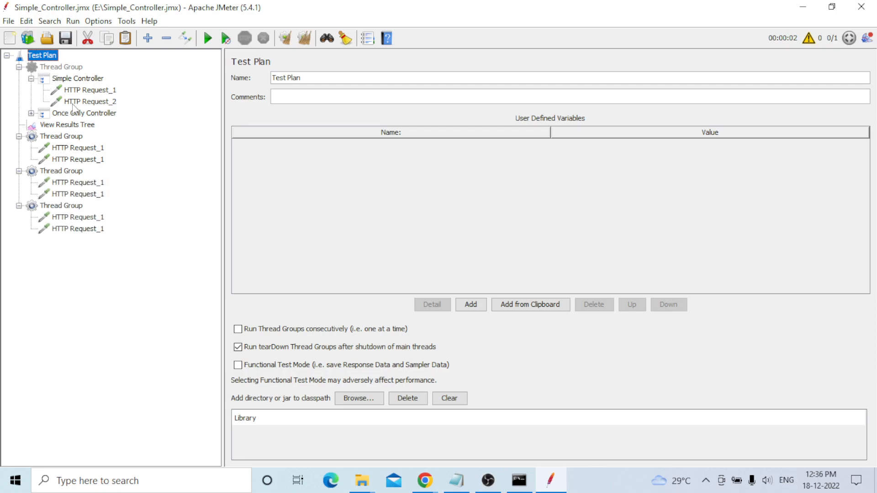
Step: Collapse the disabled Thread Group and try to move View Results Tree below the last Thread Group
left_click(31, 79)
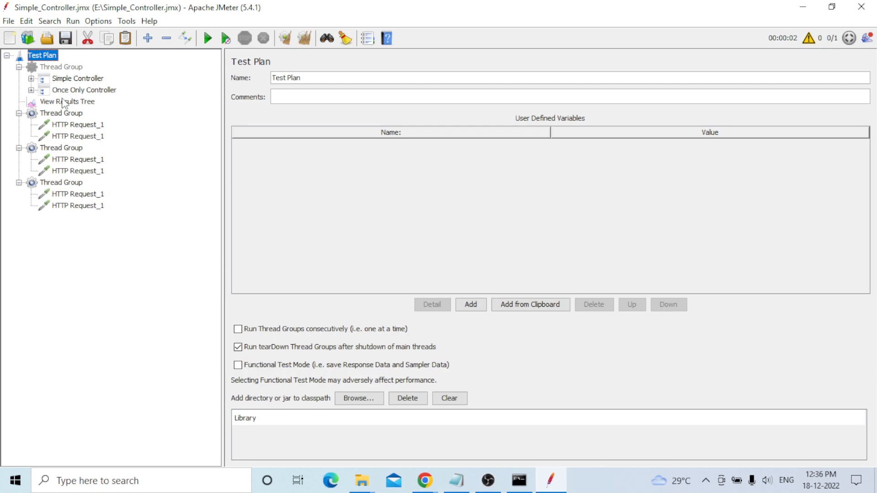
left_click(19, 67)
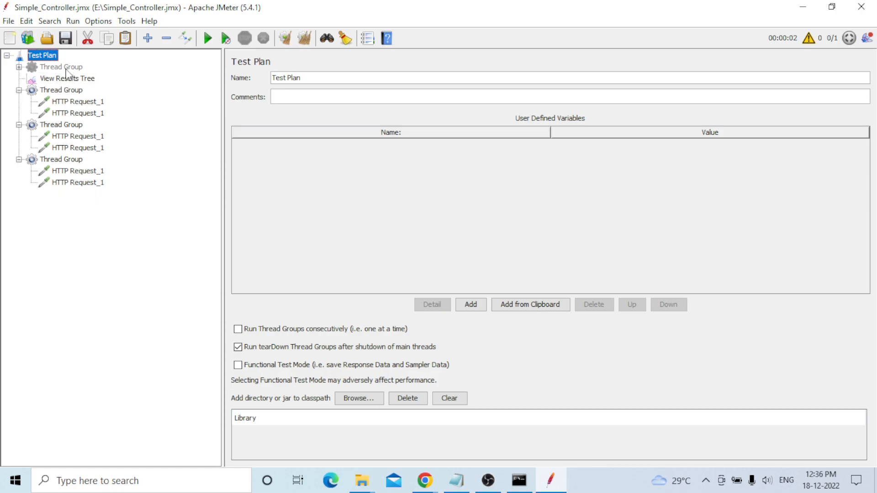
left_click_drag(68, 80, 54, 199)
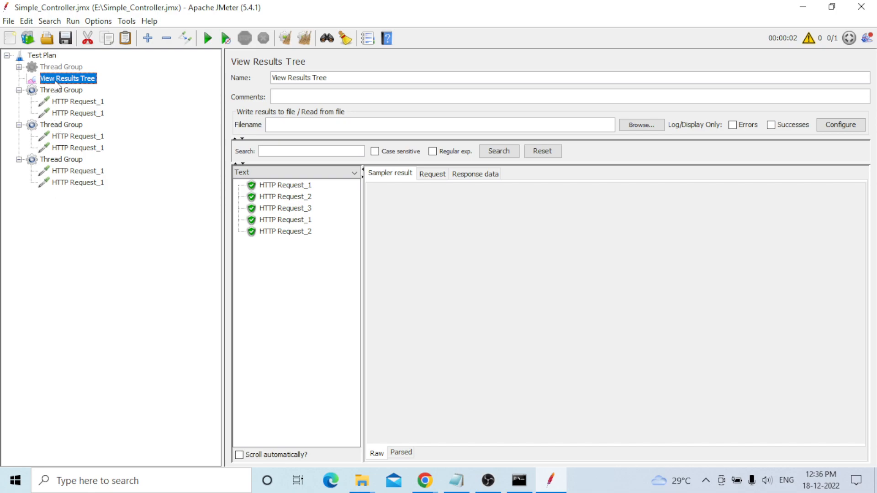
left_click_drag(55, 85, 68, 190)
Step: Switch to the Notepad notes and replace the final "1.Simple Controller" line with the heading "Module Controller:" followed by a blank line
mouse_move(459, 487)
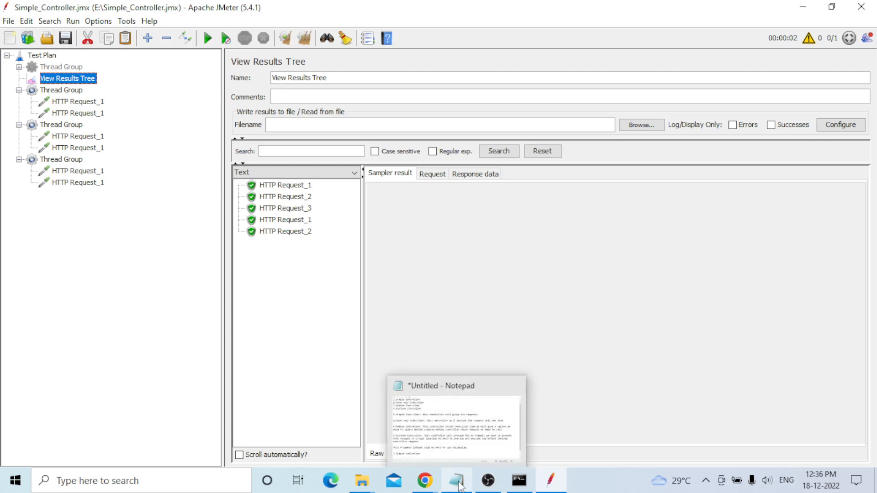
left_click(461, 423)
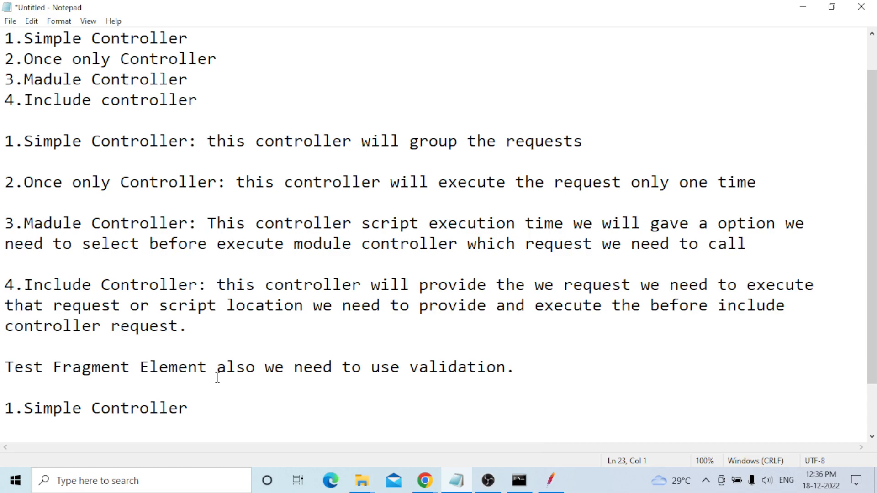
left_click_drag(207, 406, 1, 414)
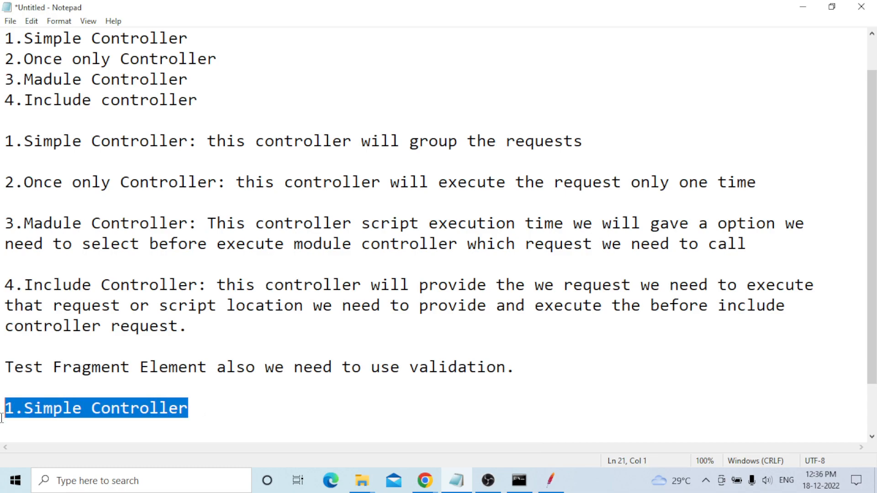
key("Return")
type("M")
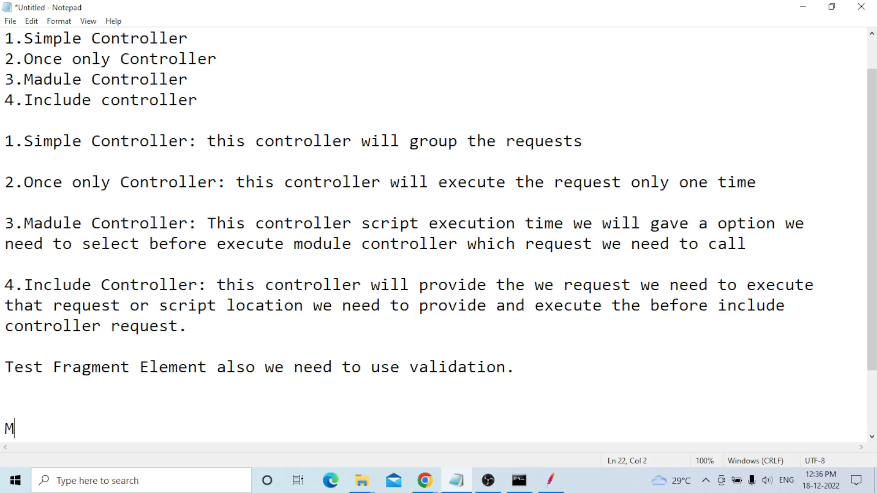
type("odule Contr")
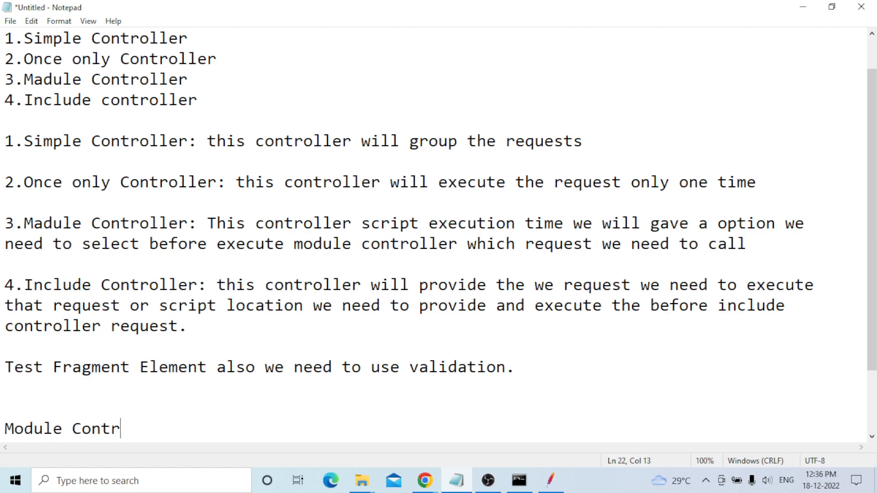
type("oller:")
key("Return")
key("Return")
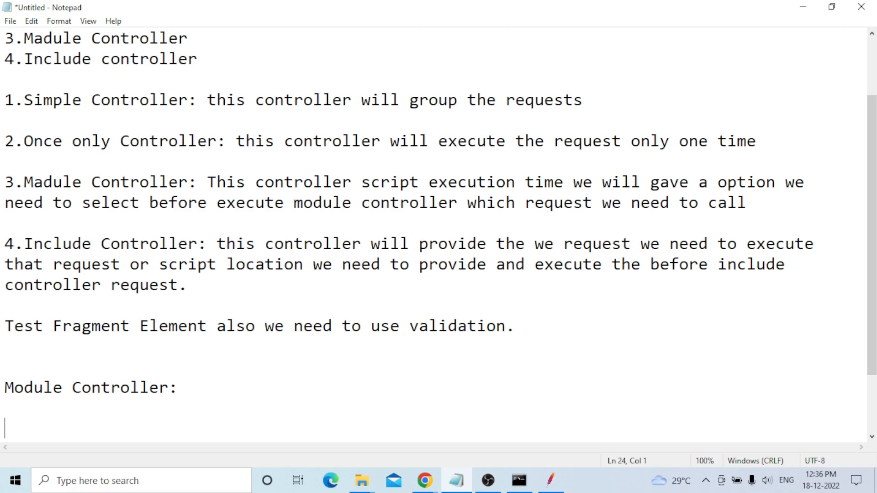
Step: Write the first item "1.Application login and Search the Product" under the Module Controller heading
type("1.l")
key("BackSpace")
type("Application login")
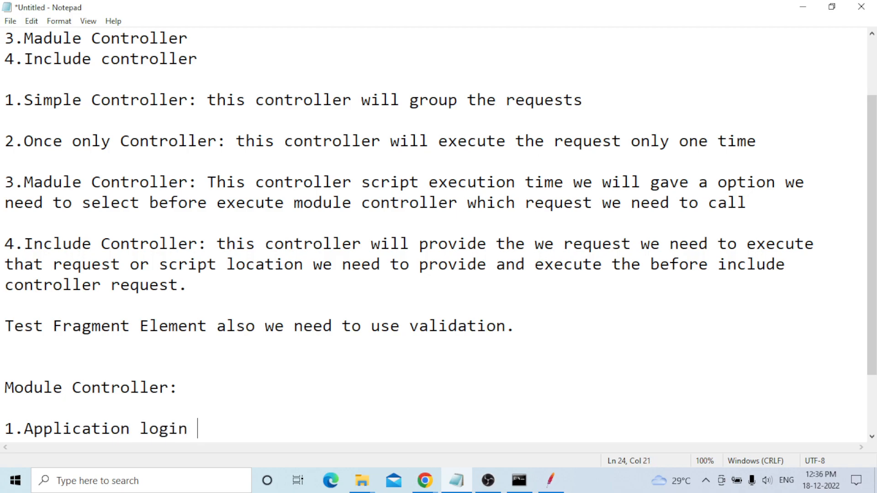
type(" and Sea")
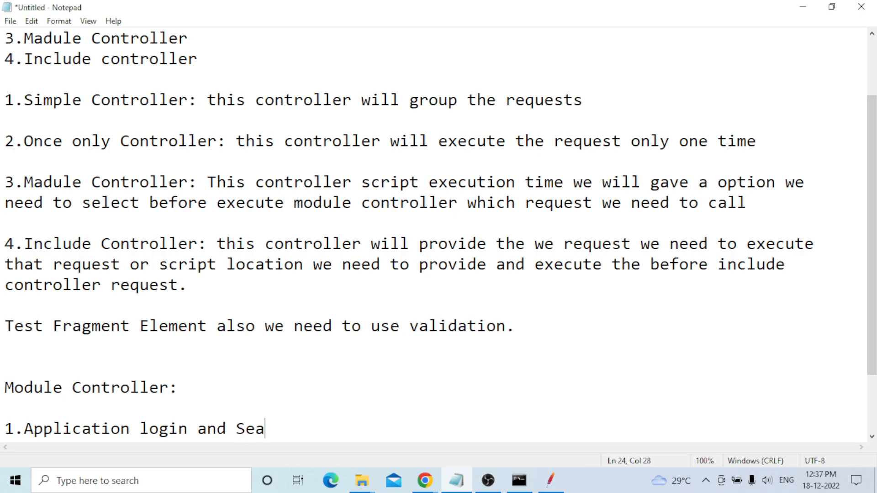
type("rch the ")
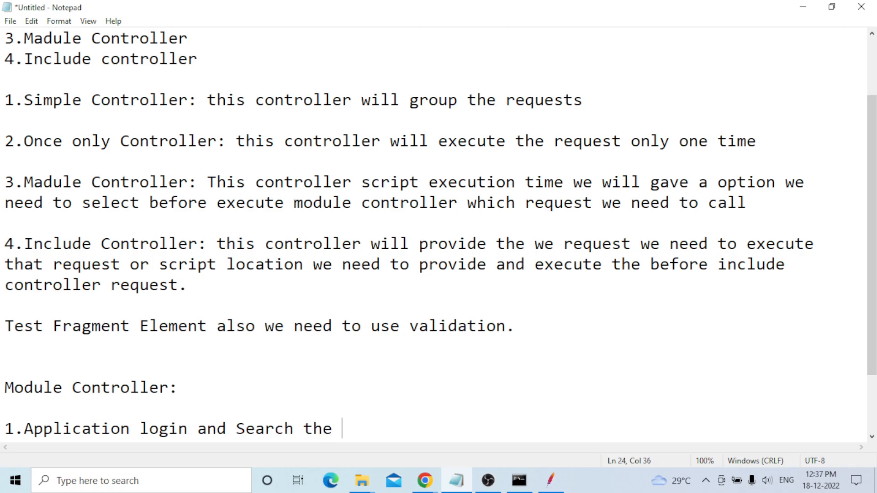
type("Product")
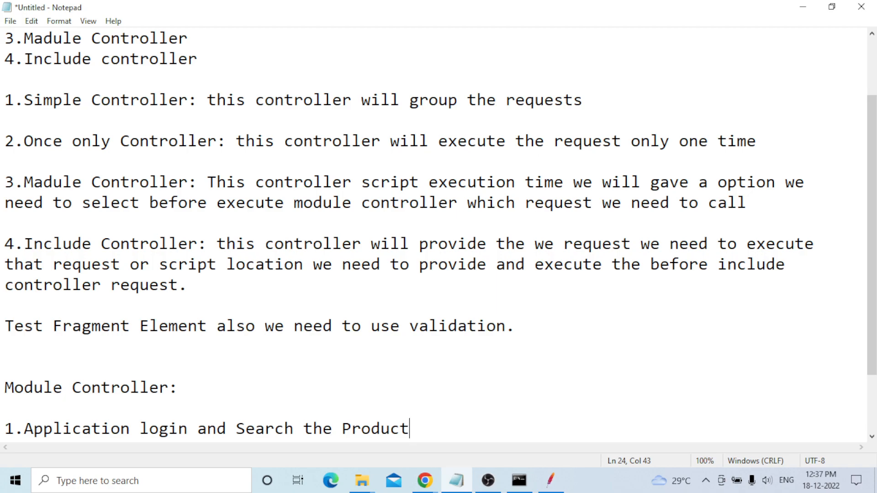
Step: Change the word "Application" to "User" in the first Module Controller item
left_click_drag(130, 429, 24, 425)
type("Users")
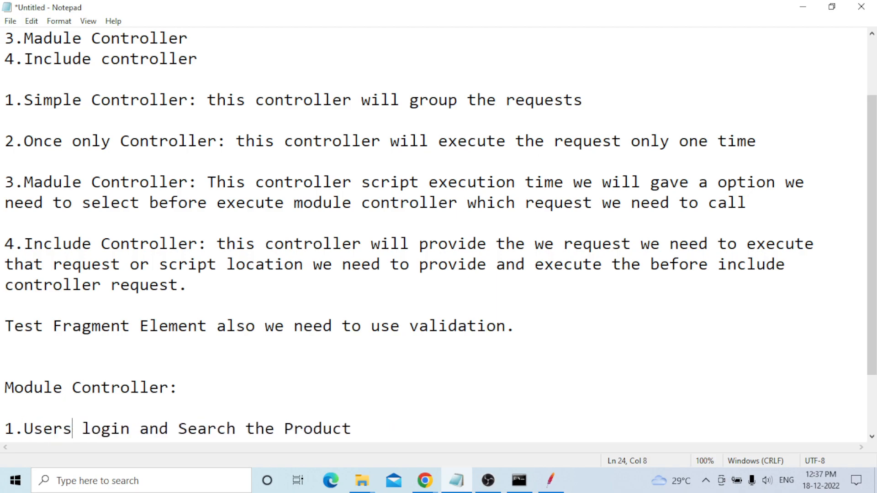
key("BackSpace")
key("Right")
key("Right")
key("Right")
key("Right")
key("Right")
key("Right")
key("Right")
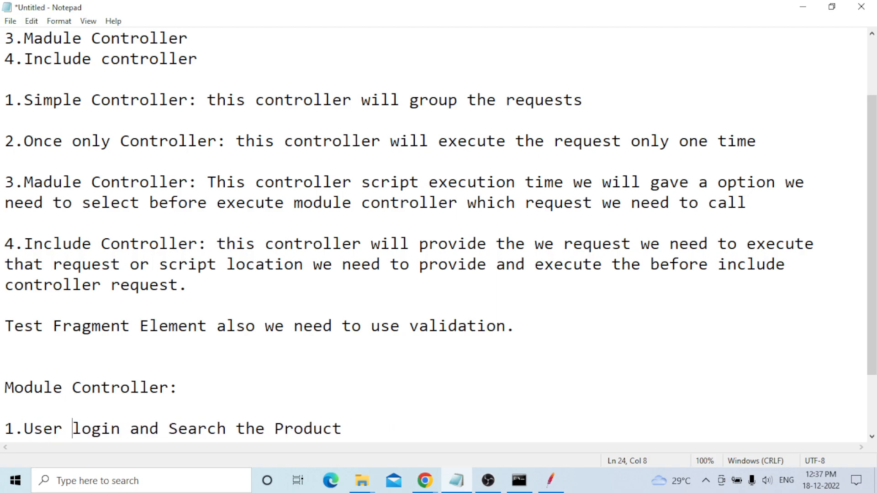
Step: Insert "to Application" after "User login" in the first Module Controller item
type("to ")
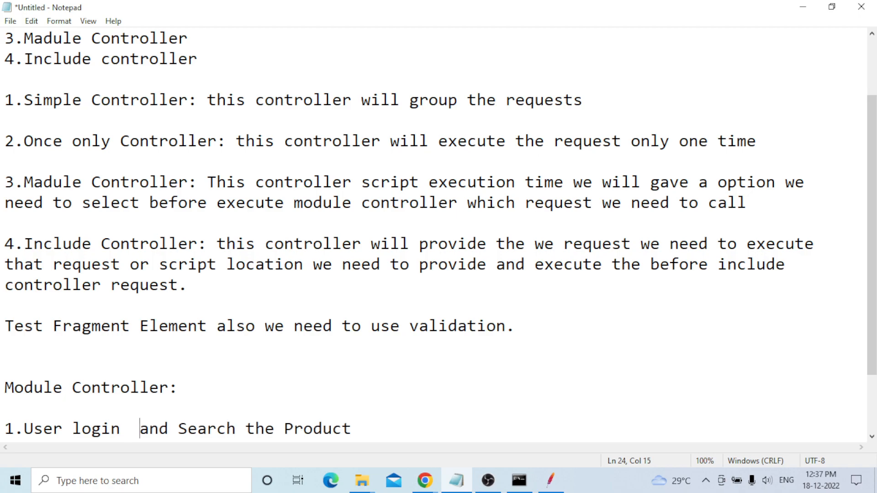
type("Applicati")
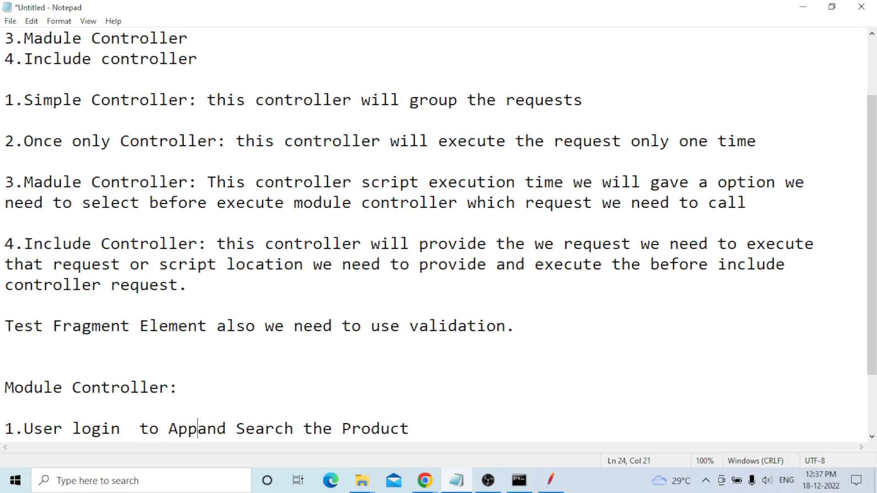
type("on")
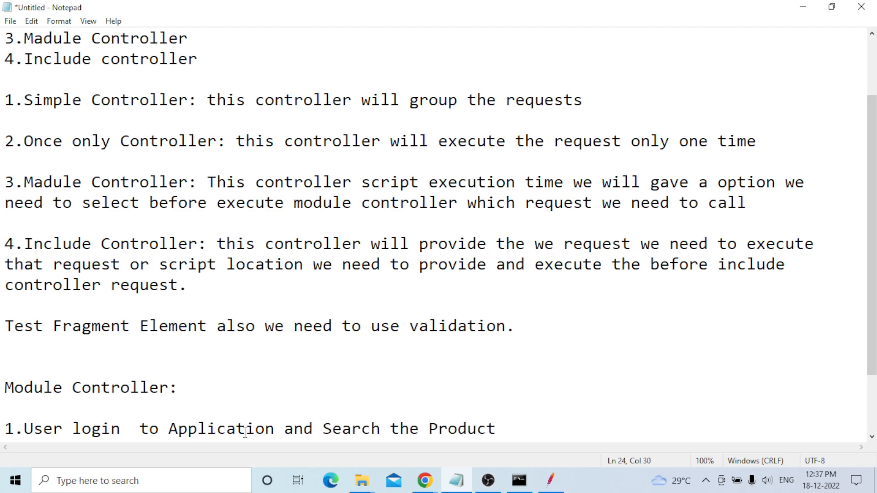
Step: Add the item "2.User login to Application and Place the Product" and remove the extra space after "login" in item 1
left_click(507, 428)
key("Return")
key("Return")
type("2.")
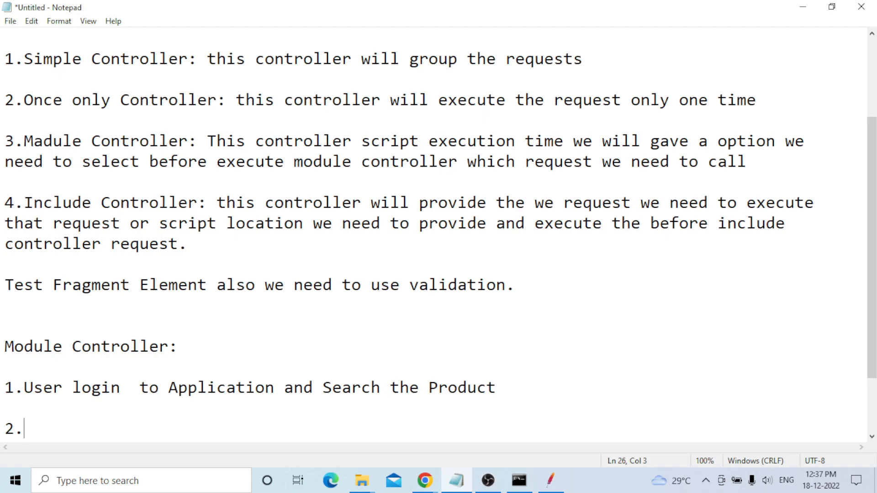
type("Users")
key("BackSpace")
key("BackSpace")
type("login ")
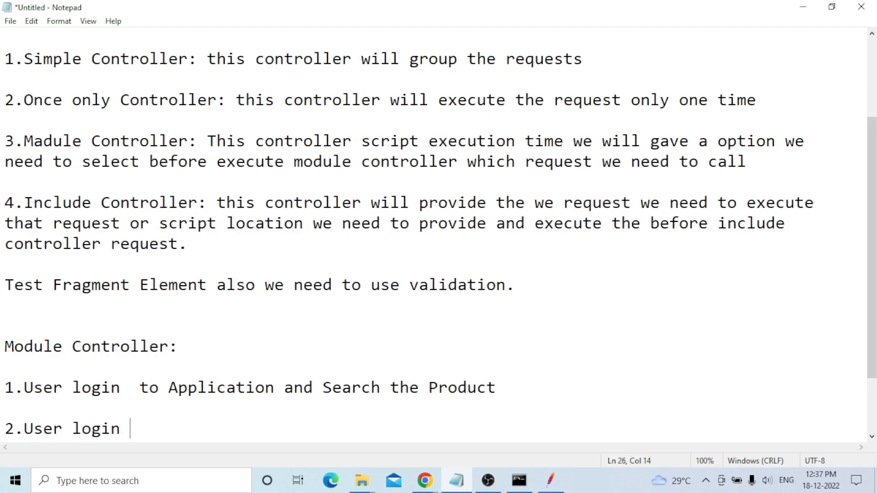
type("to Application")
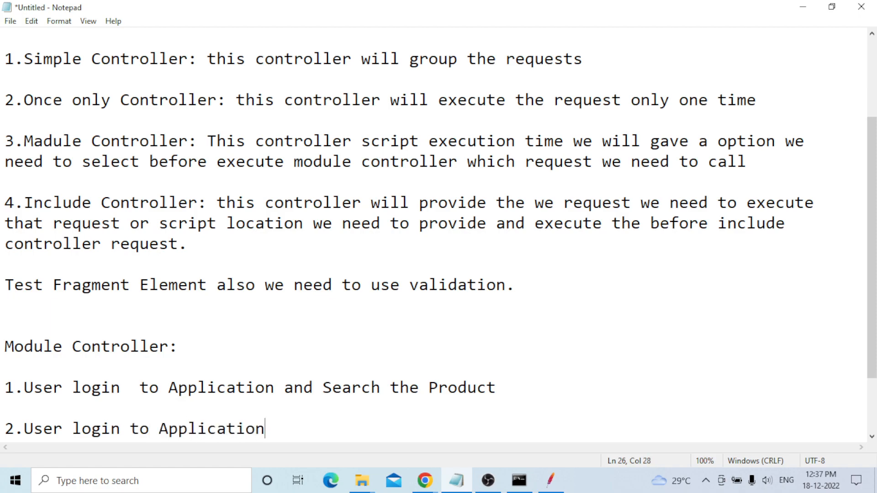
type(" and Place the ")
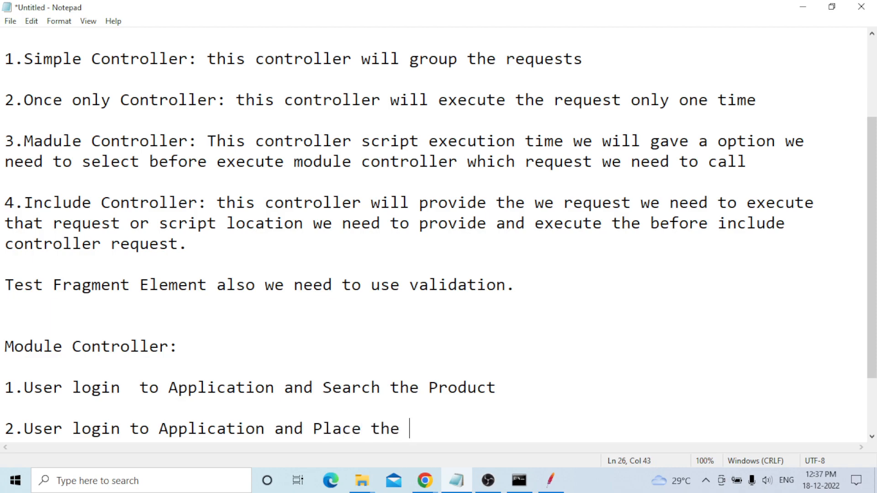
type("Product")
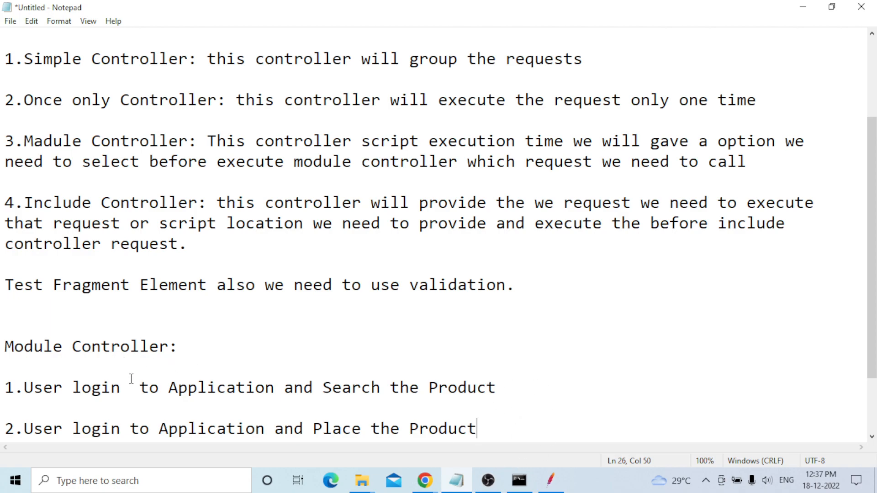
left_click(139, 390)
key("BackSpace")
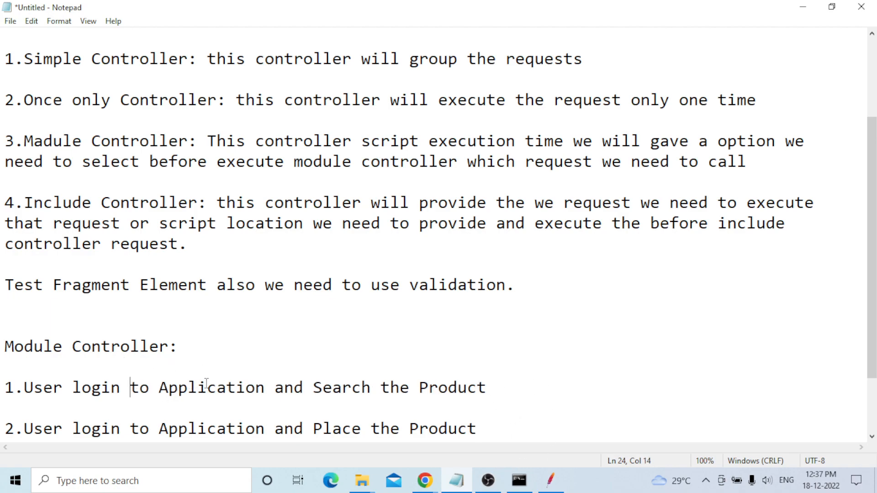
Step: Add the third item "3.User login to Application and Canceled the Order" followed by a blank line
left_click(494, 425)
key("Return")
key("Return")
type("3")
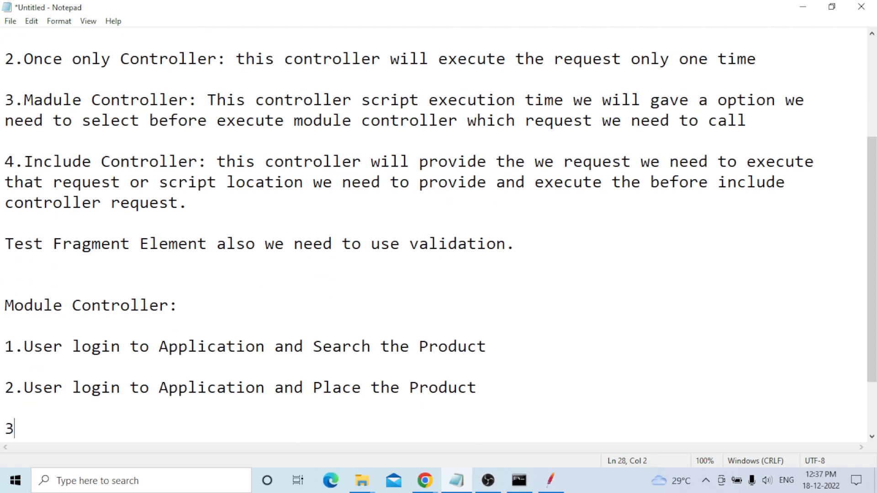
type(".Iser")
key("BackSpace")
key("BackSpace")
key("BackSpace")
key("BackSpace")
type("User login to Application")
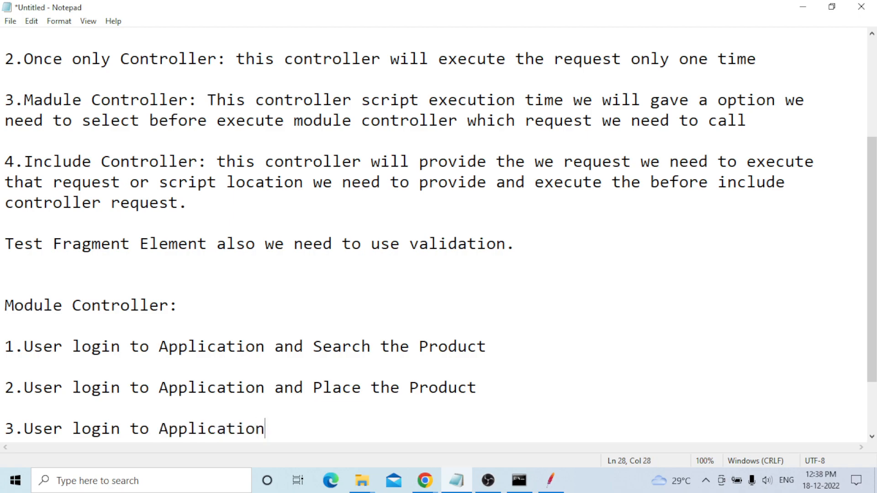
type(" and Ca")
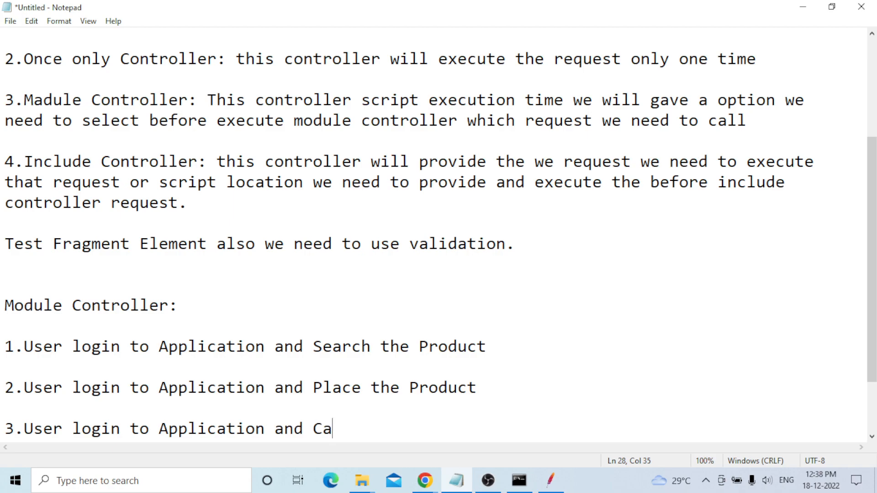
type("nceled the ")
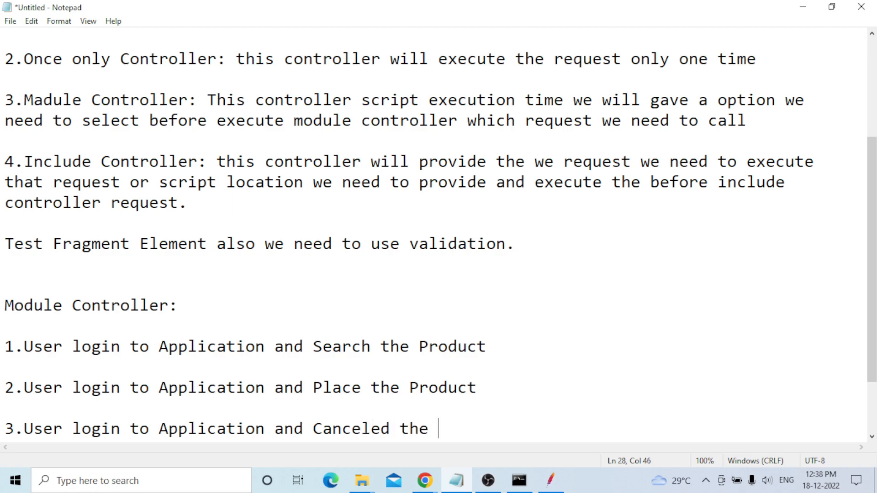
type("Order")
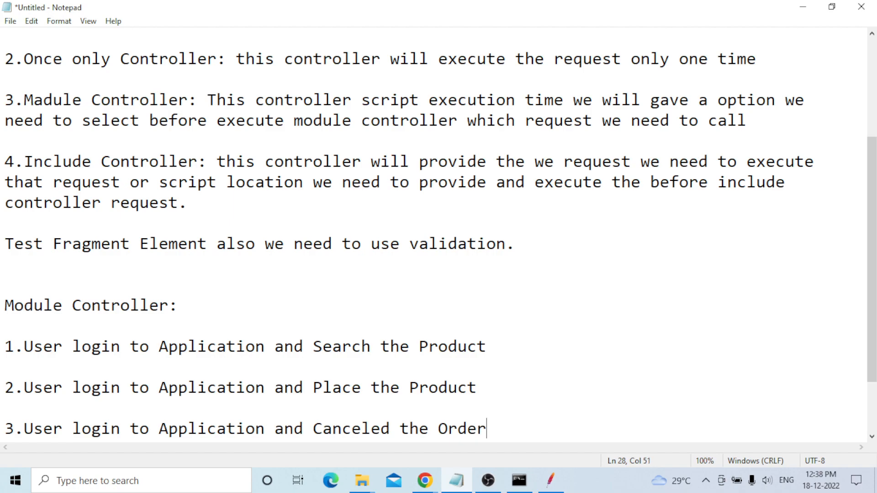
key("Return")
key("Return")
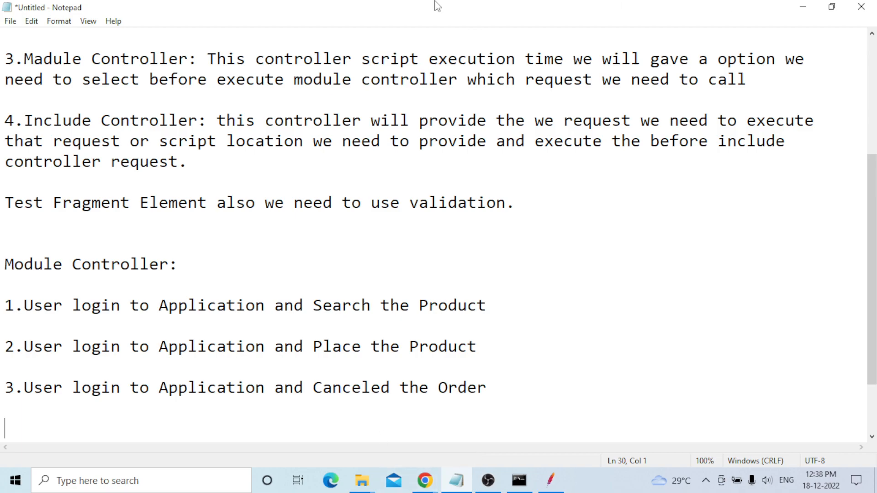
Step: Switch to JMeter and rename the first HTTP request in the first enabled Thread Group as "login"
left_click(551, 480)
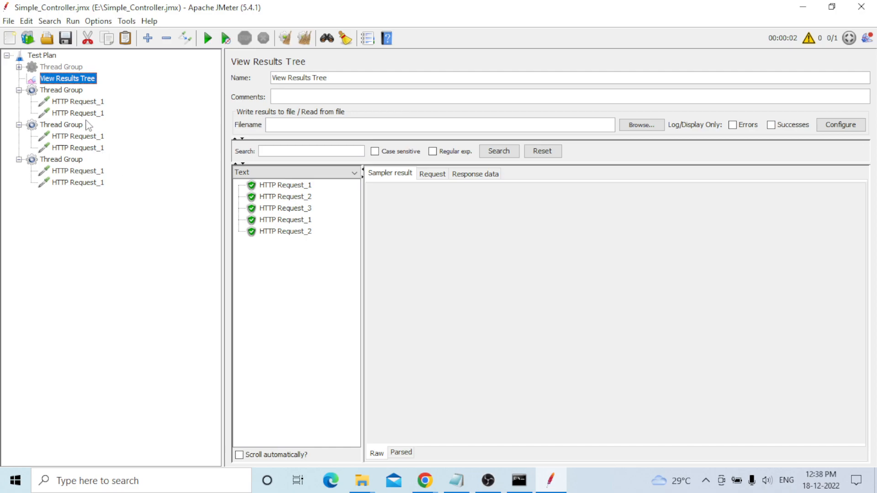
left_click(80, 102)
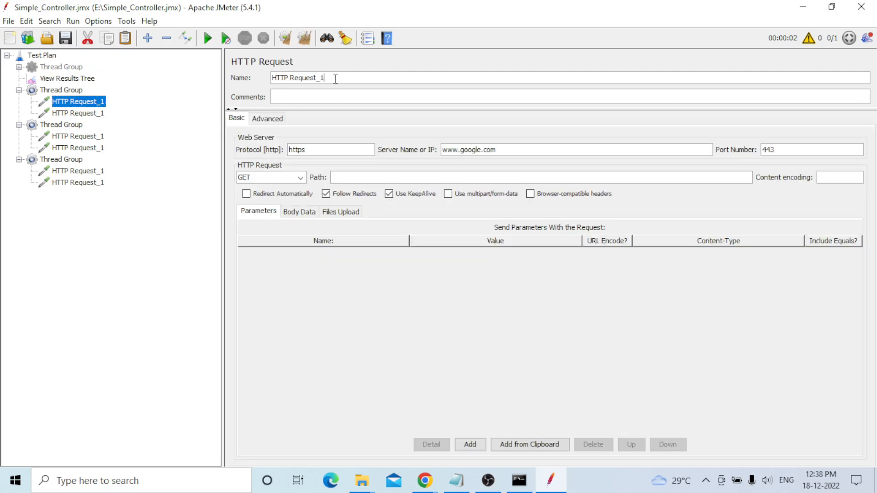
left_click_drag(335, 78, 256, 82)
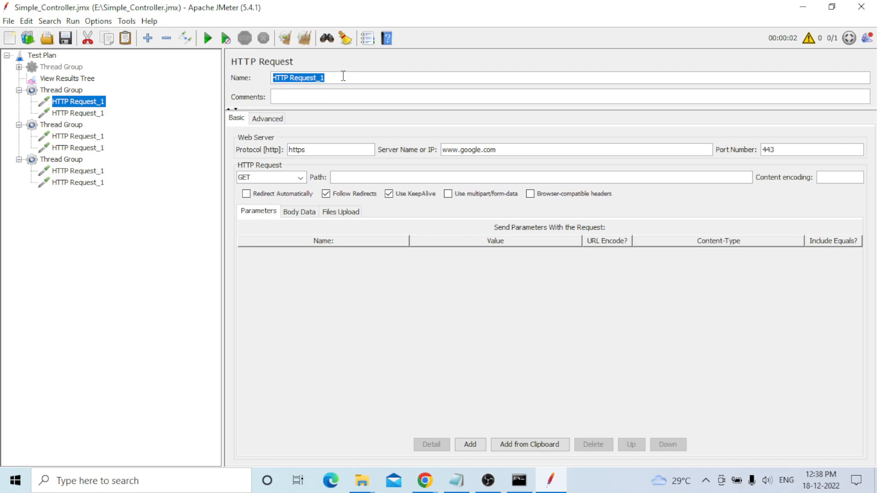
key("BackSpace")
type("login")
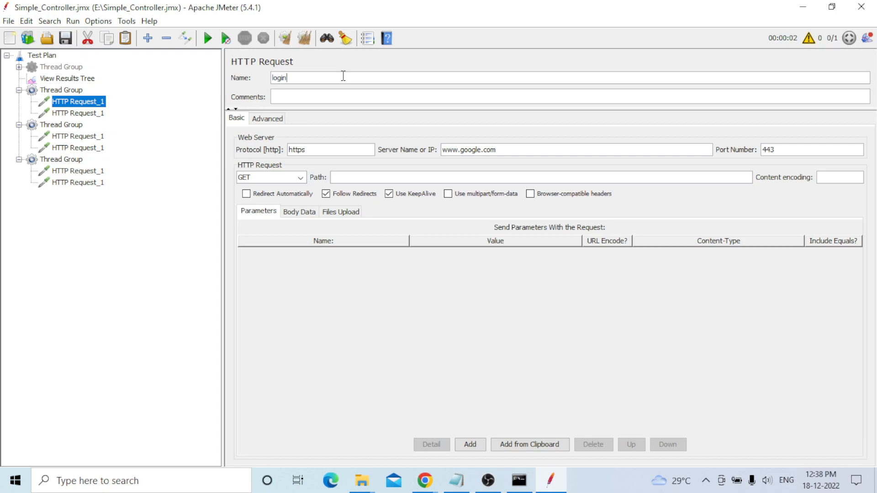
Step: Rename the first HTTP request in each of the other two enabled Thread Groups as "login"
left_click(78, 136)
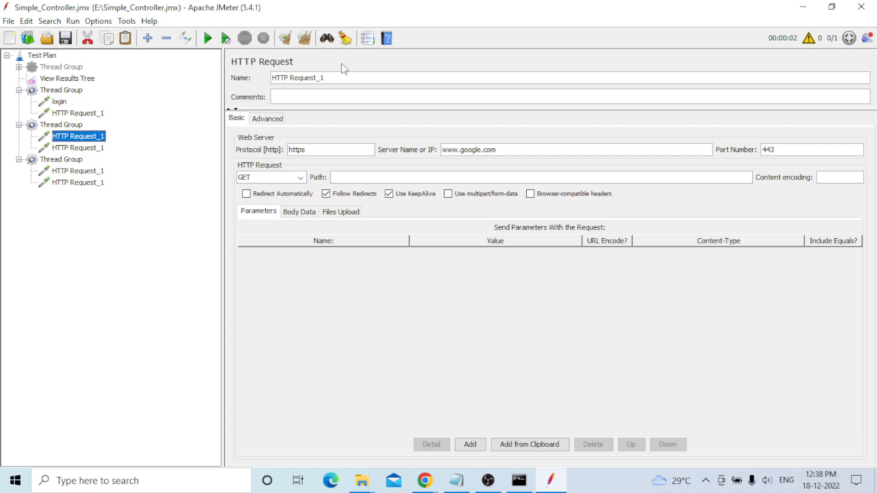
left_click_drag(336, 76, 247, 84)
key("BackSpace")
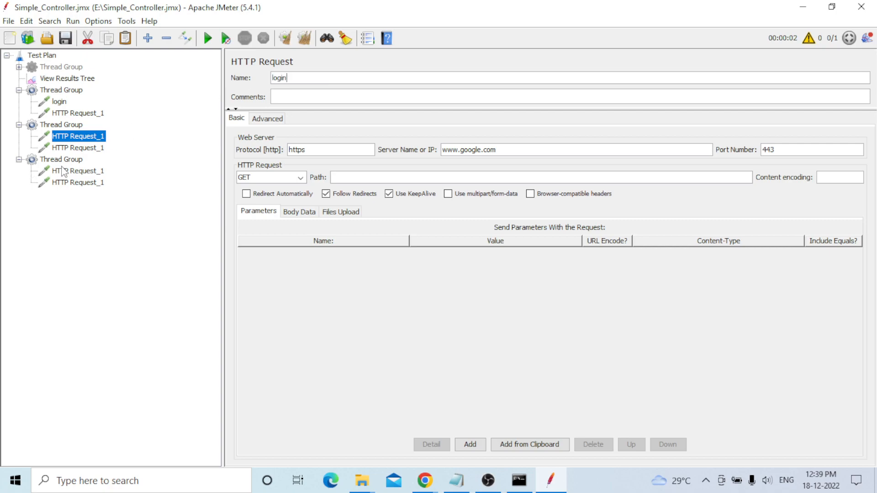
left_click(102, 173)
triple_click(333, 78)
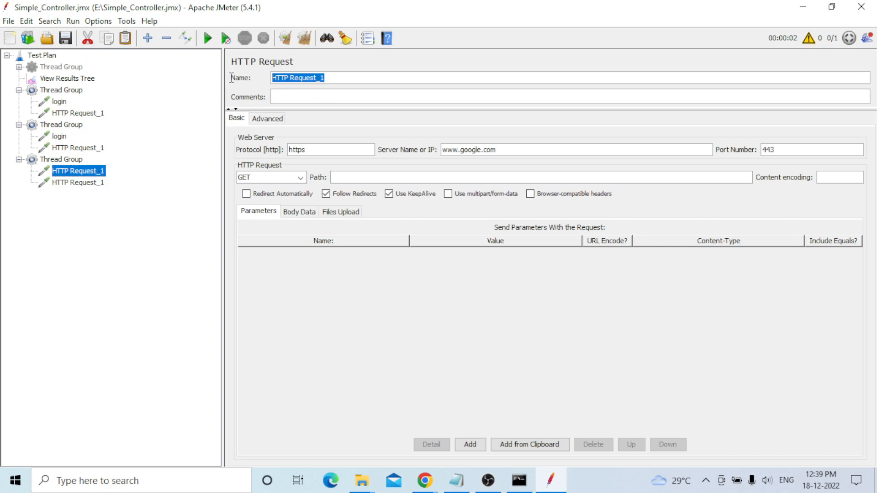
key("BackSpace")
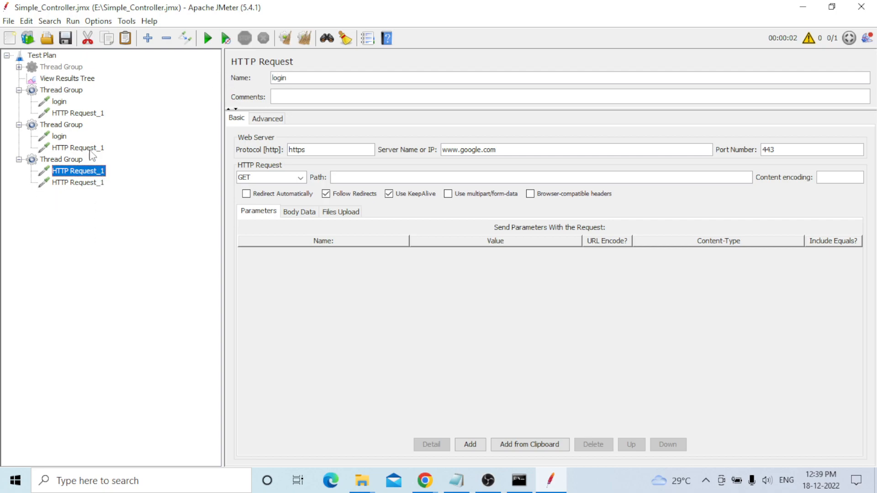
Step: Check the scenarios in the Notepad notes and rename the second request in the first enabled Thread Group as "Search the Product"
left_click(77, 114)
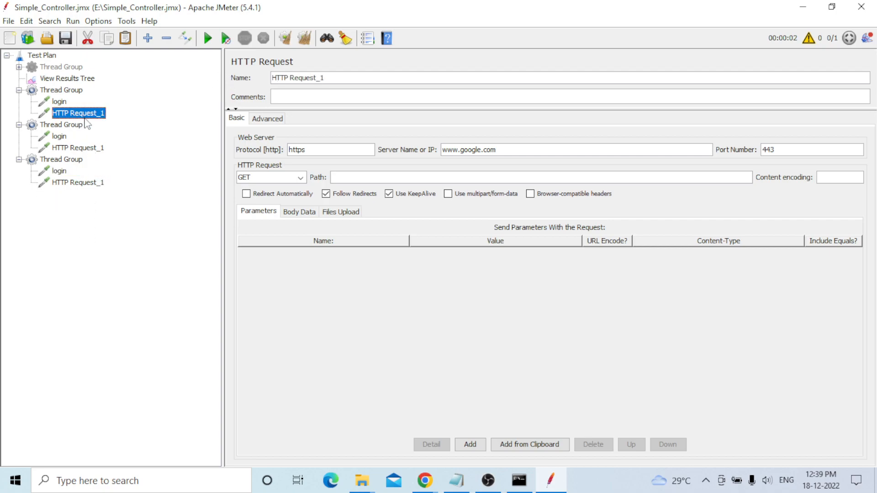
left_click(457, 480)
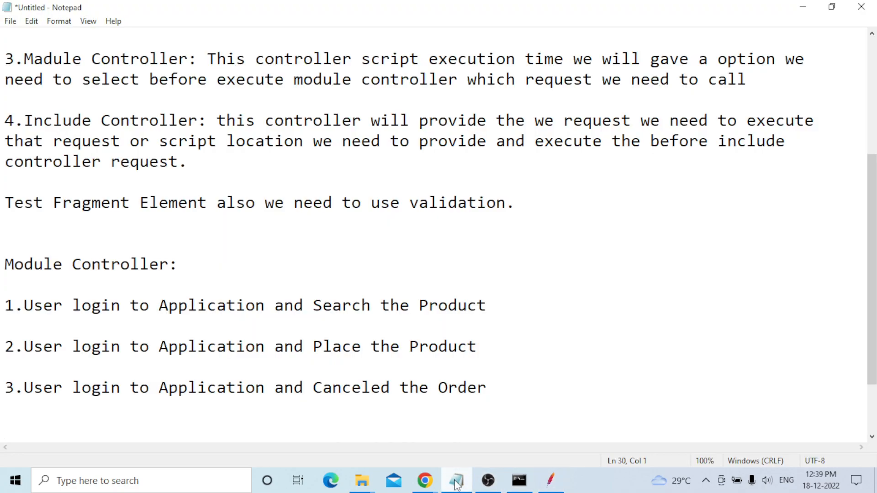
left_click(457, 482)
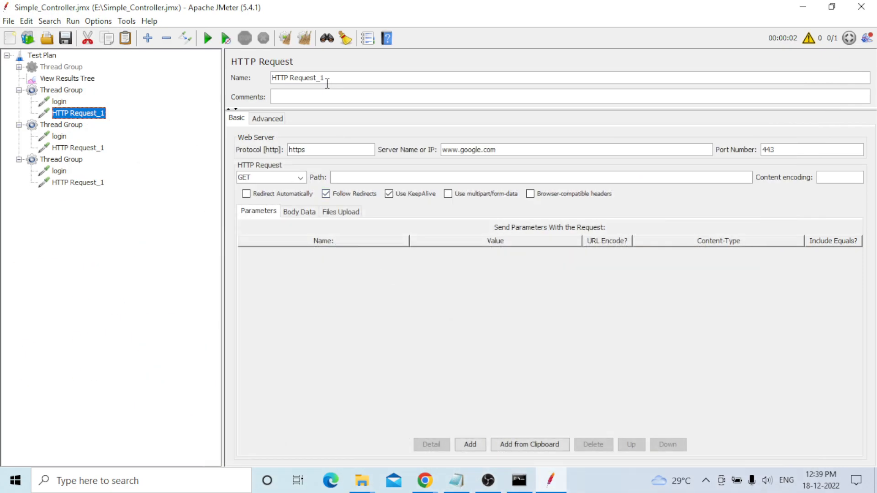
left_click_drag(332, 79, 273, 79)
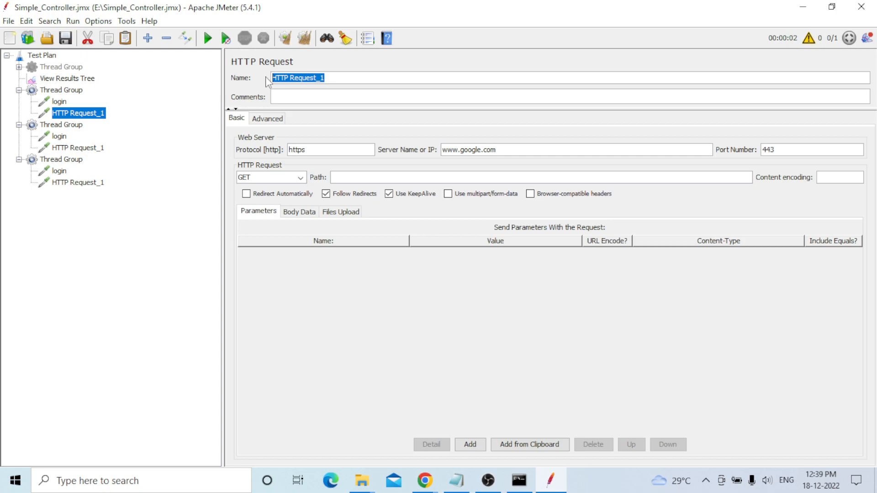
type("Search the Product")
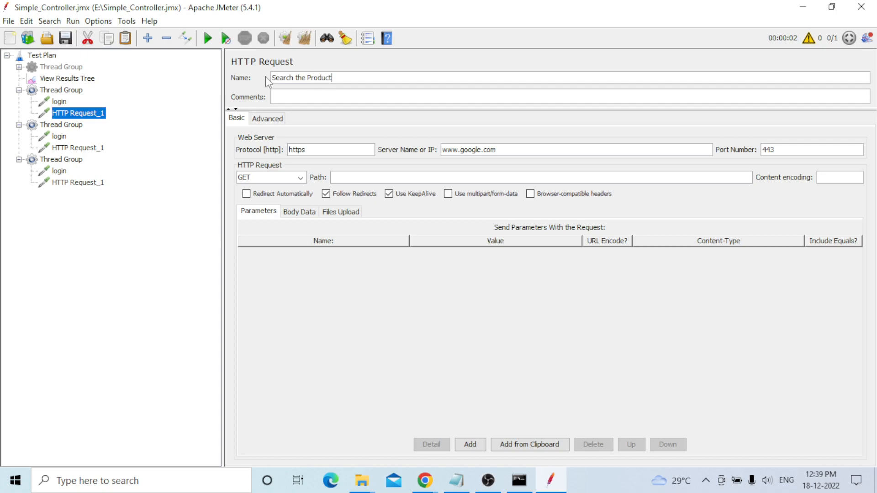
Step: Rename the second request in the middle enabled Thread Group as "Place the Product"
left_click(83, 149)
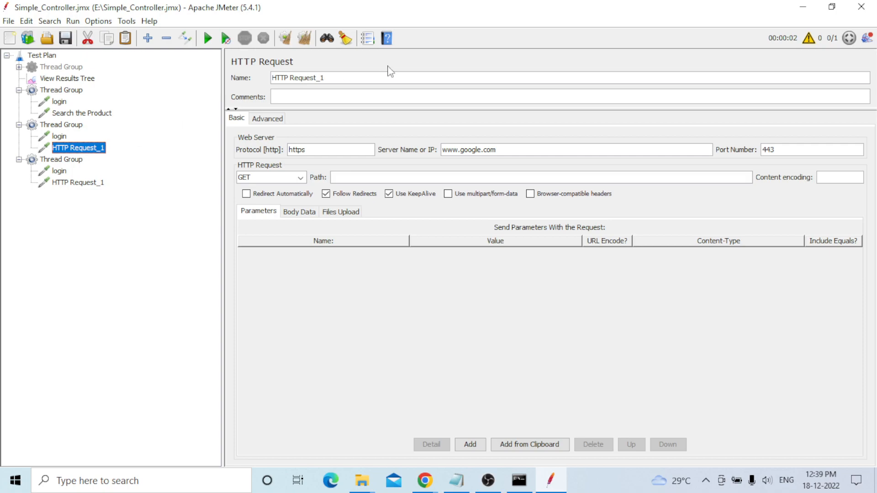
left_click_drag(337, 78, 249, 78)
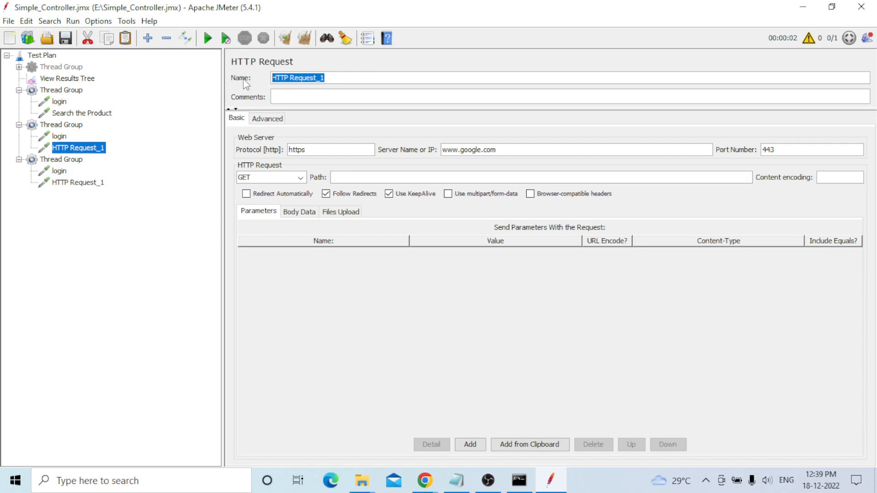
type("Place the Product")
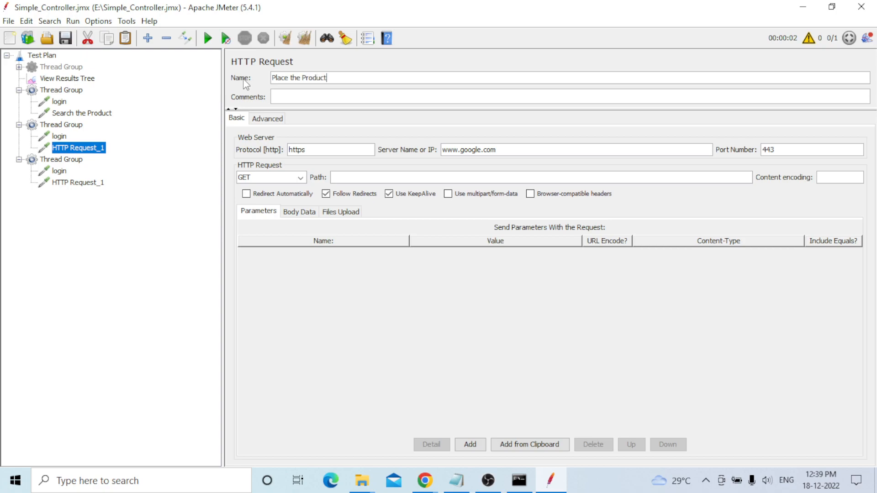
Step: Rename the second request in the last Thread Group as "Cancelled the Order"
left_click(81, 182)
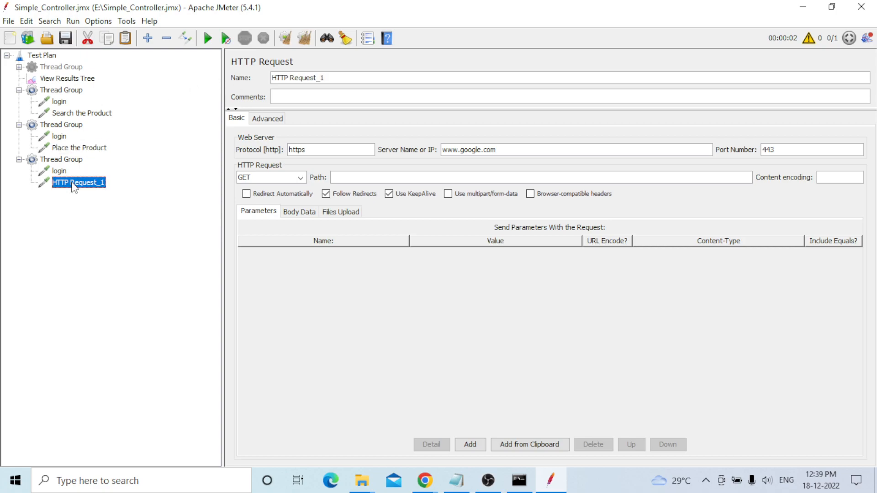
left_click_drag(332, 77, 267, 82)
type("Cancelled the Order")
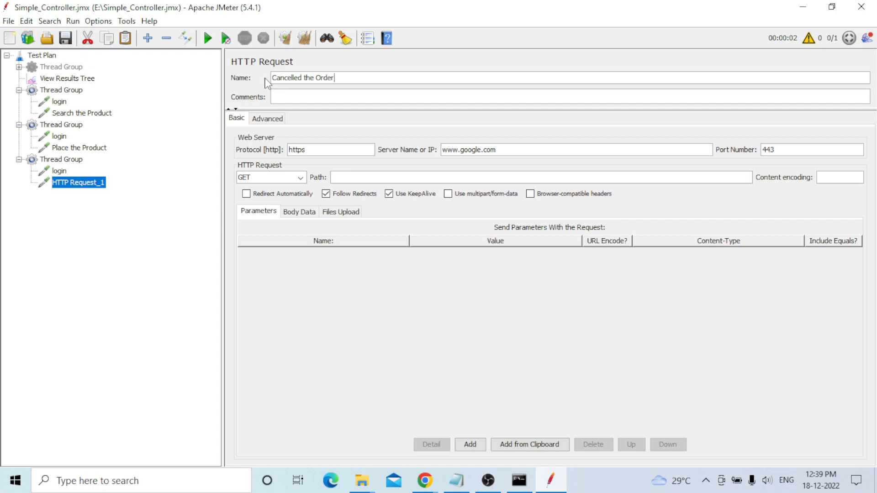
left_click(60, 172)
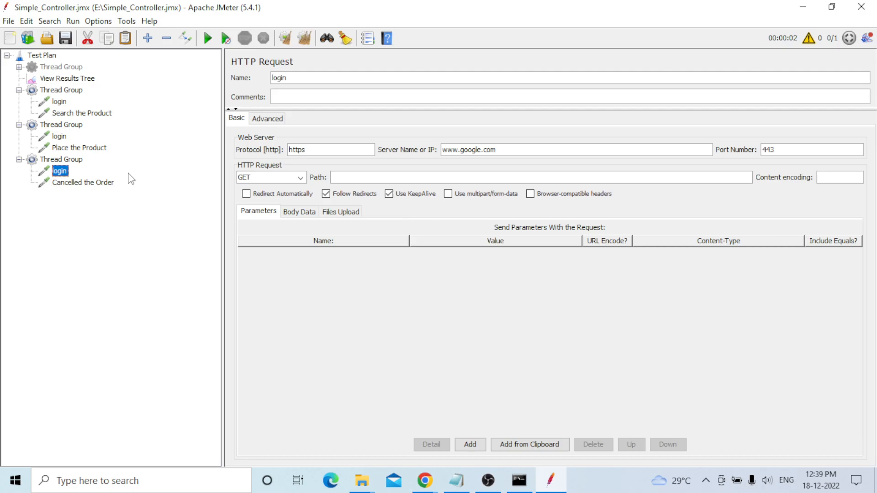
left_click(100, 183)
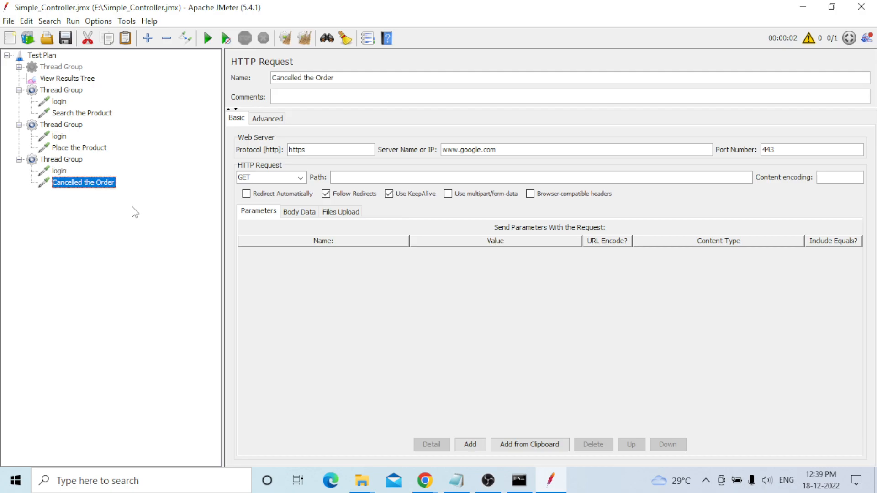
Step: Clear the old results in View Results Tree and run the test with the three enabled Thread Groups
left_click(68, 79)
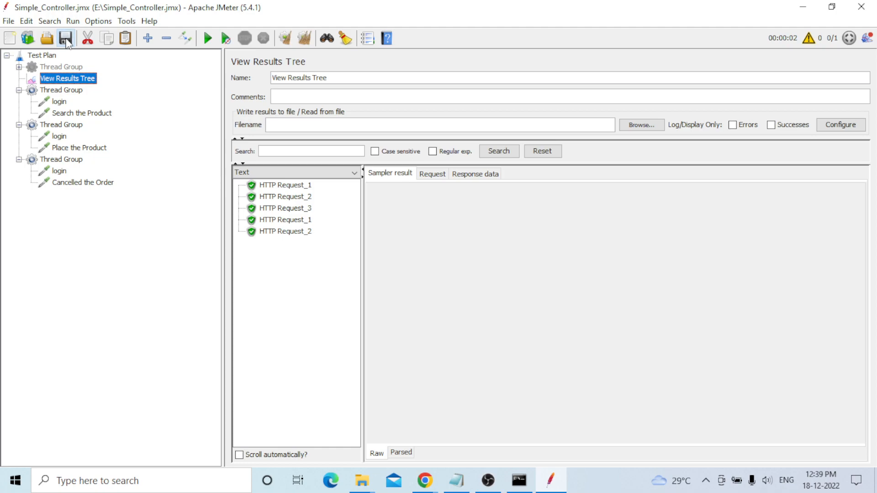
left_click(309, 36)
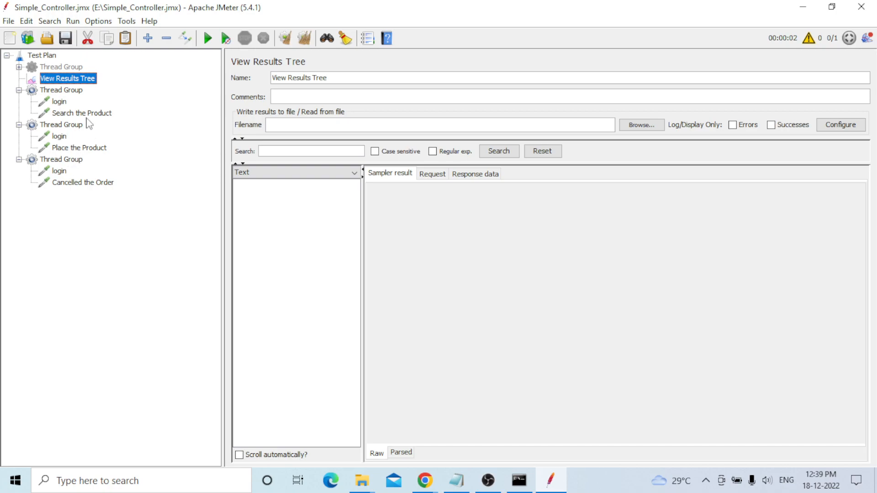
left_click(208, 39)
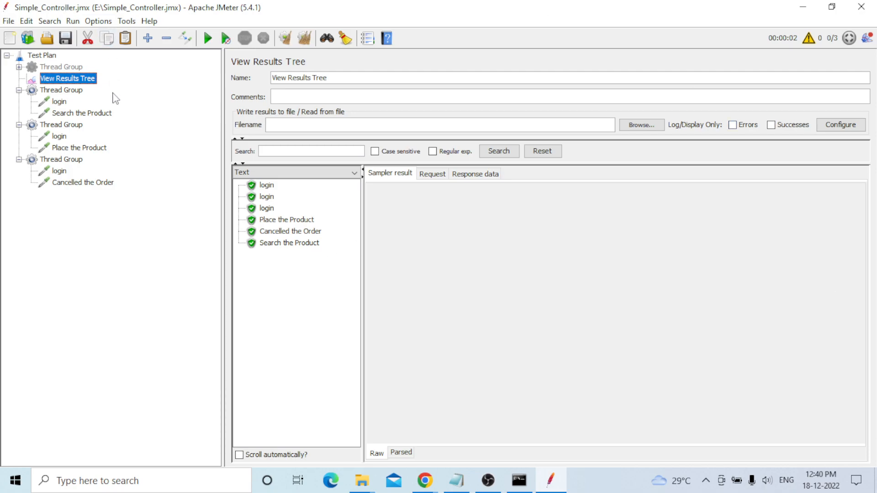
Step: Add a Module Controller to the first enabled Thread Group and place it above the login request
left_click(77, 92)
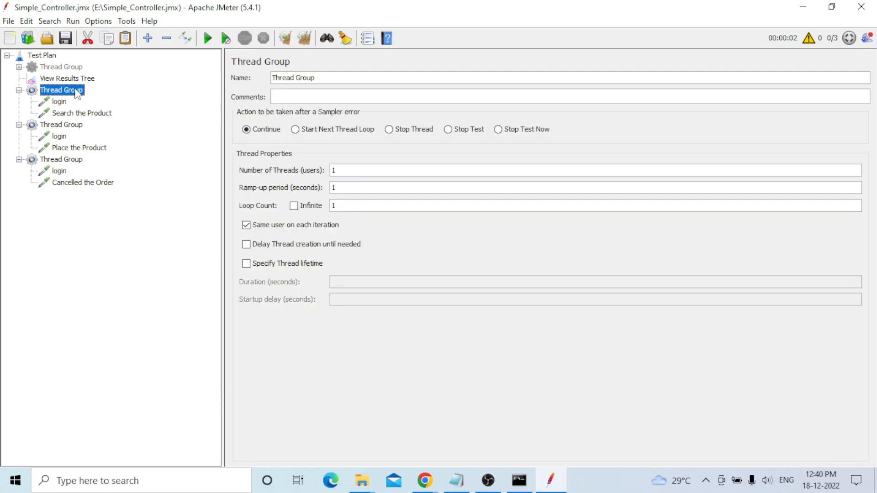
right_click(76, 91)
mouse_move(108, 102)
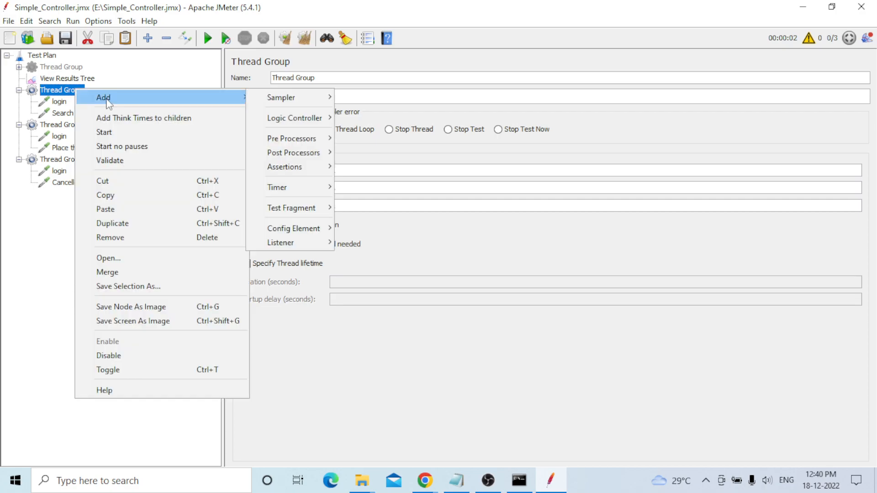
mouse_move(290, 119)
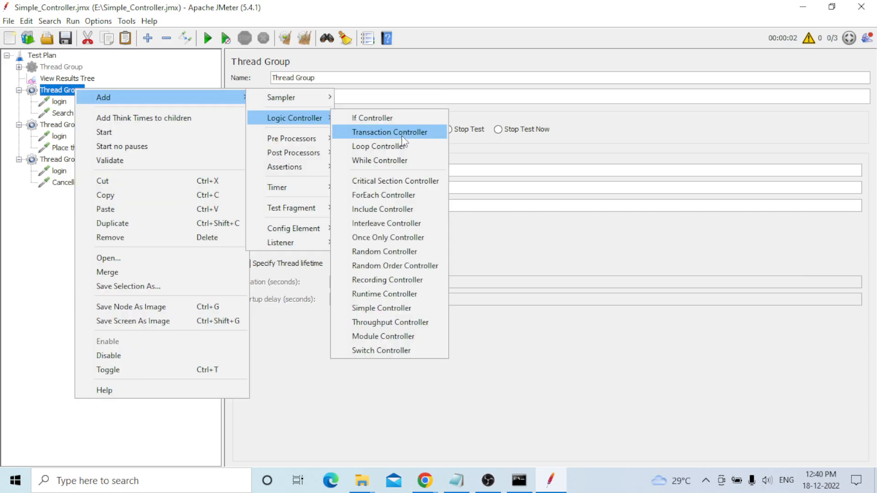
left_click(376, 337)
left_click_drag(81, 125, 79, 104)
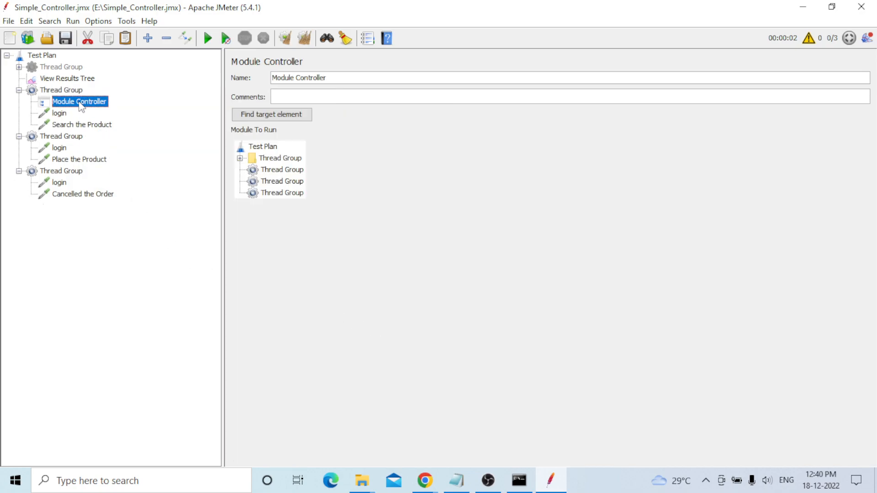
Step: Paste a copy of the Module Controller into each of the other two enabled Thread Groups and move it above their login requests
left_click(70, 138)
key("ctrl+v")
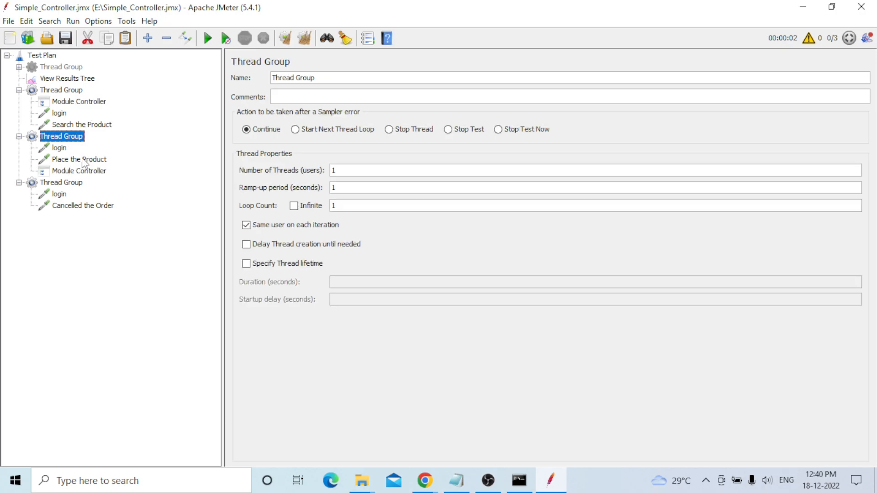
left_click(80, 183)
key("ctrl+v")
left_click_drag(80, 171, 76, 147)
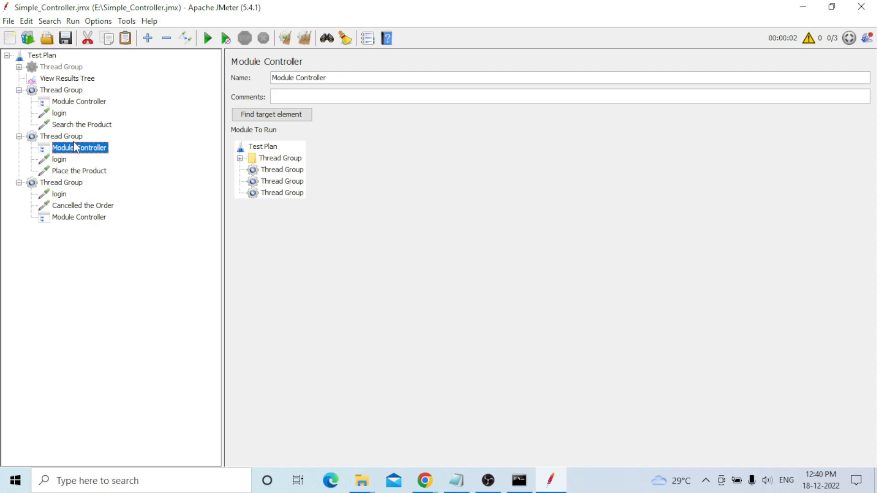
left_click_drag(75, 218, 77, 194)
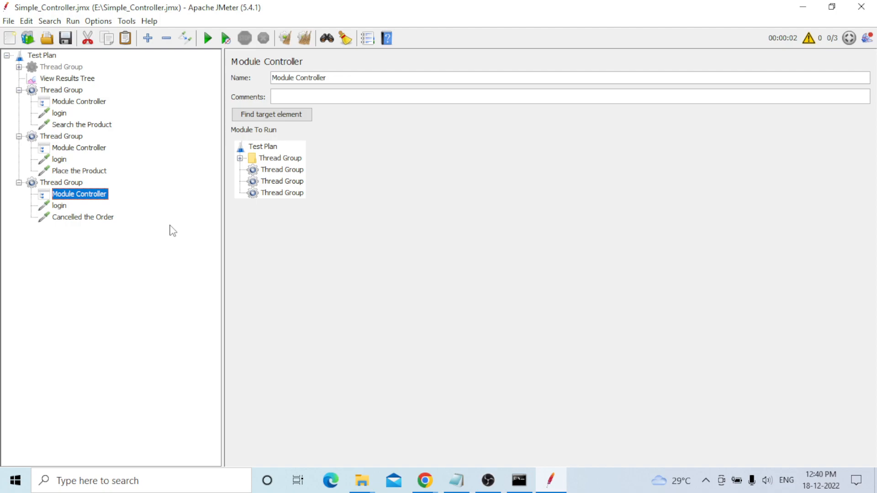
Step: Add a Test Fragment to the Test Plan
left_click(46, 56)
right_click(46, 55)
mouse_move(173, 62)
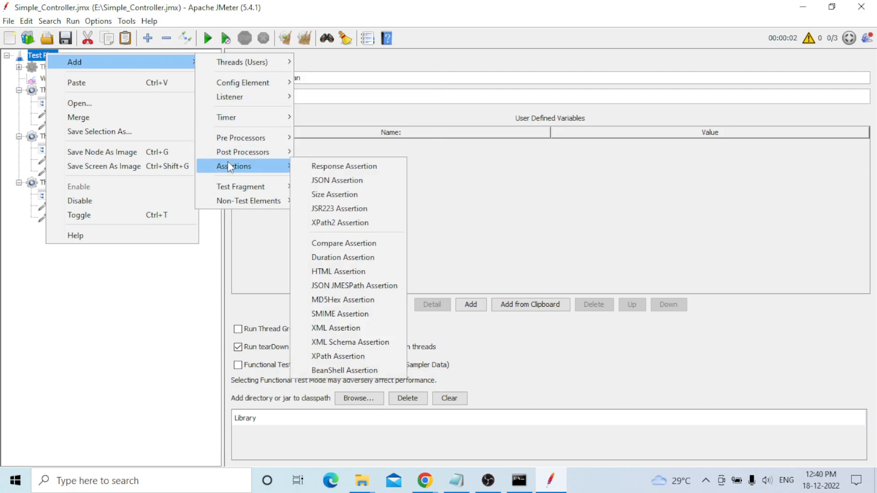
mouse_move(228, 188)
left_click(333, 188)
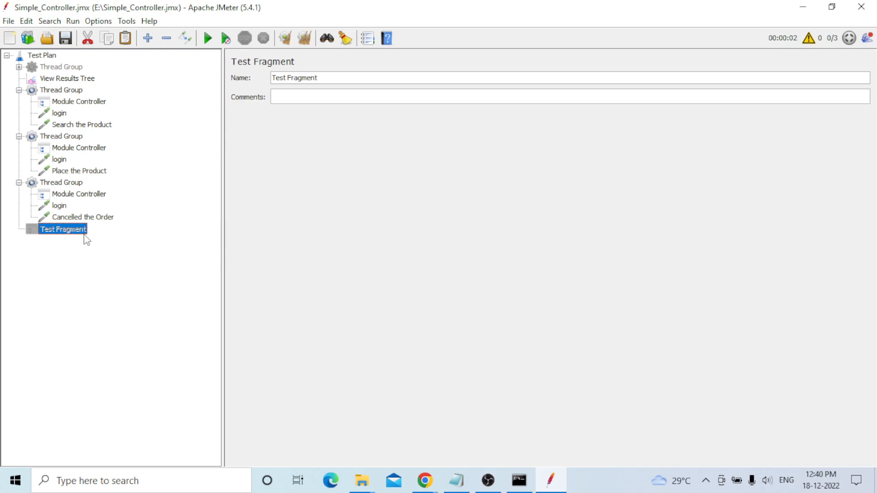
Step: Move the login request from the last Thread Group into the Test Fragment and enable the fragment
left_click(60, 205)
left_click(68, 217, "shift")
left_click_drag(59, 223, 62, 228)
left_click(70, 220)
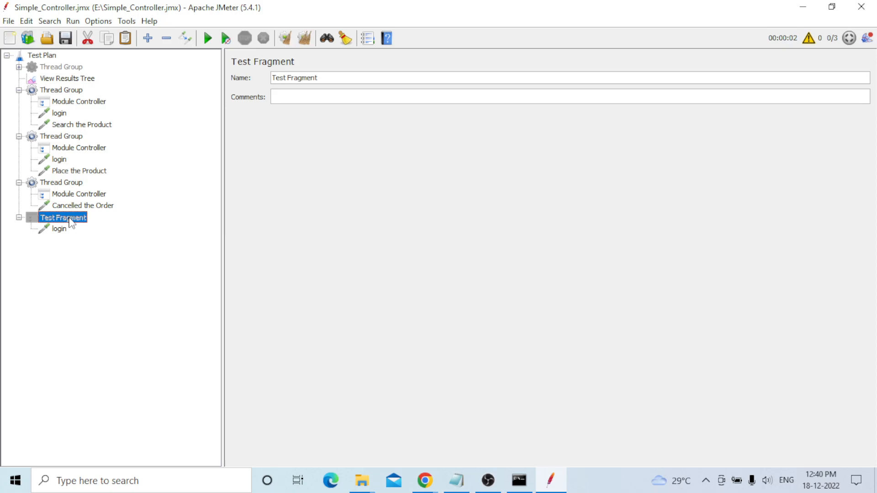
right_click(70, 220)
left_click(107, 437)
left_click(59, 229)
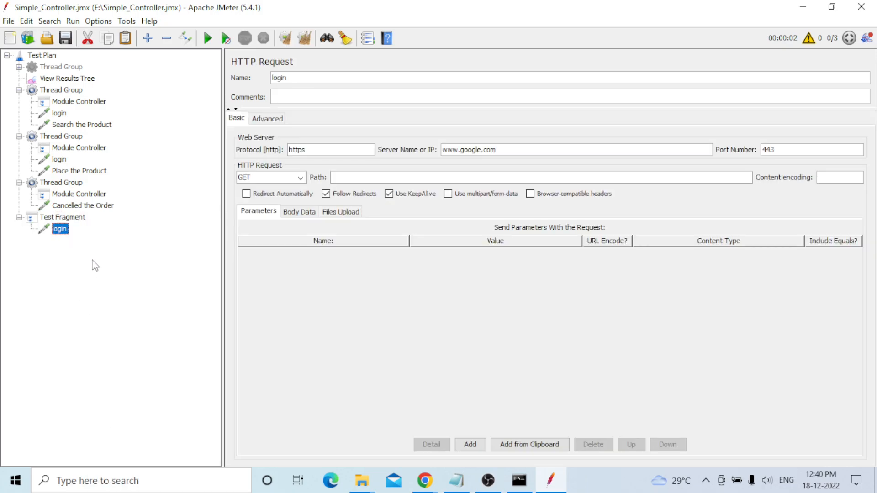
Step: Delete the login requests from the Thread Groups that hold Place the Product and Search the Product
left_click(60, 163)
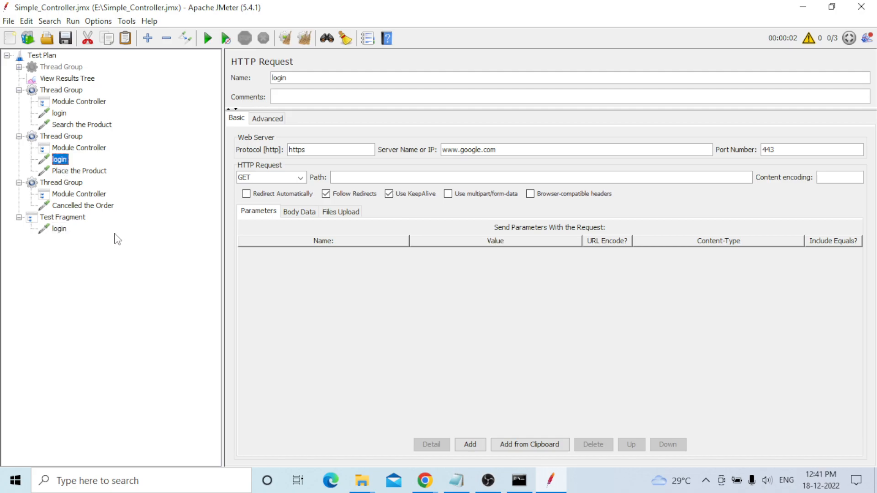
key("Delete")
left_click(404, 254)
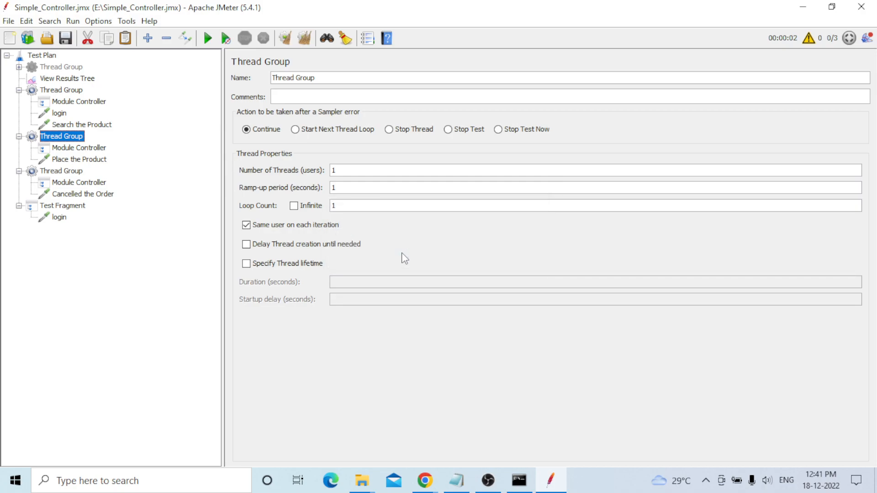
left_click(59, 113)
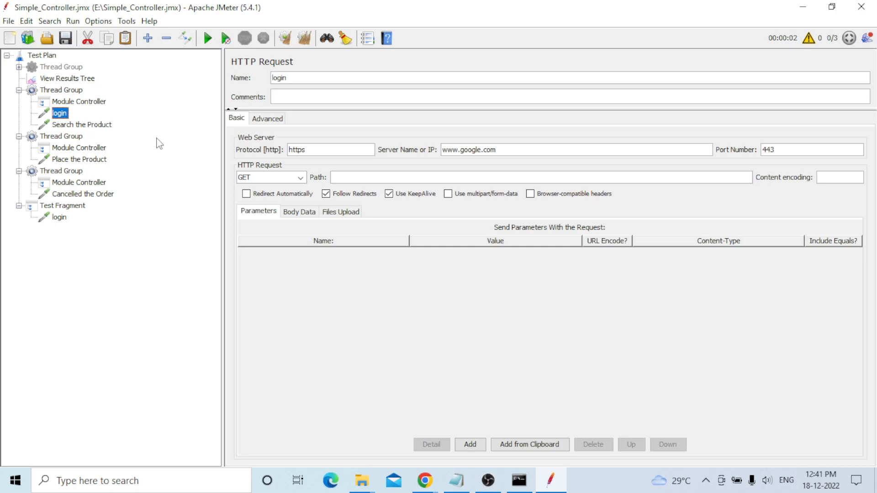
key("Delete")
left_click(413, 254)
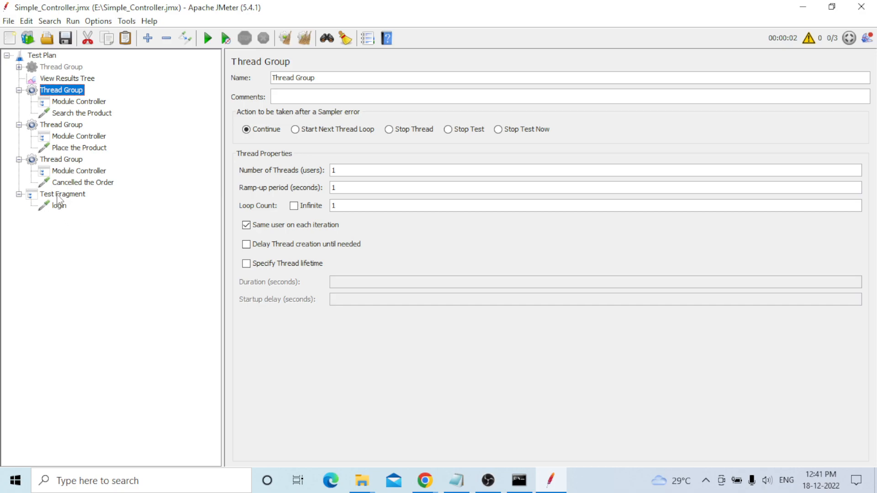
Step: Set Test Fragment as the module to run in the Module Controllers of all three enabled Thread Groups
left_click(61, 206)
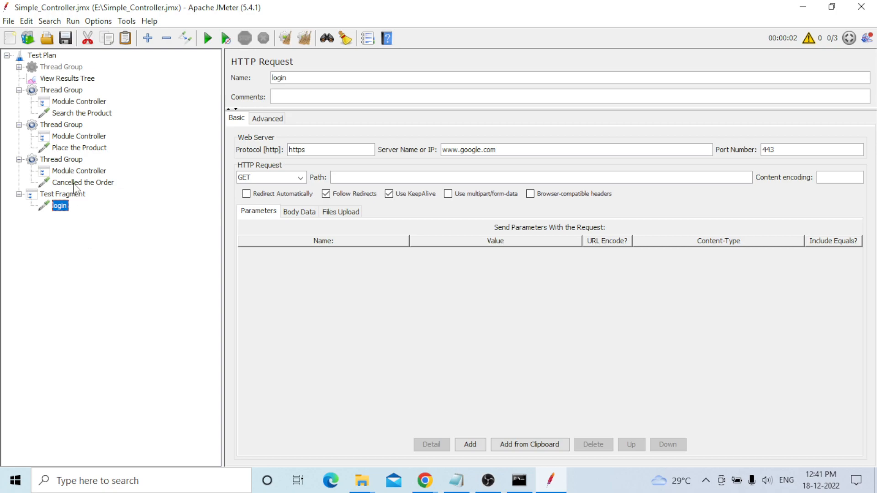
left_click(68, 114)
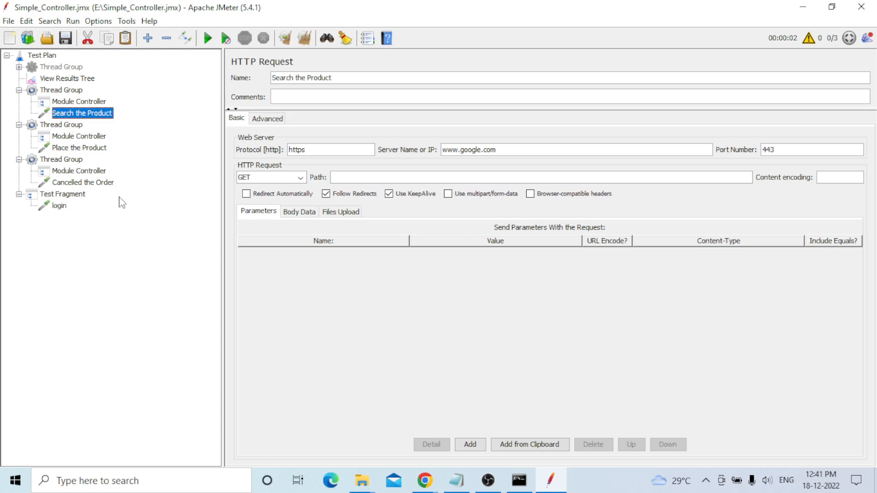
left_click(79, 102)
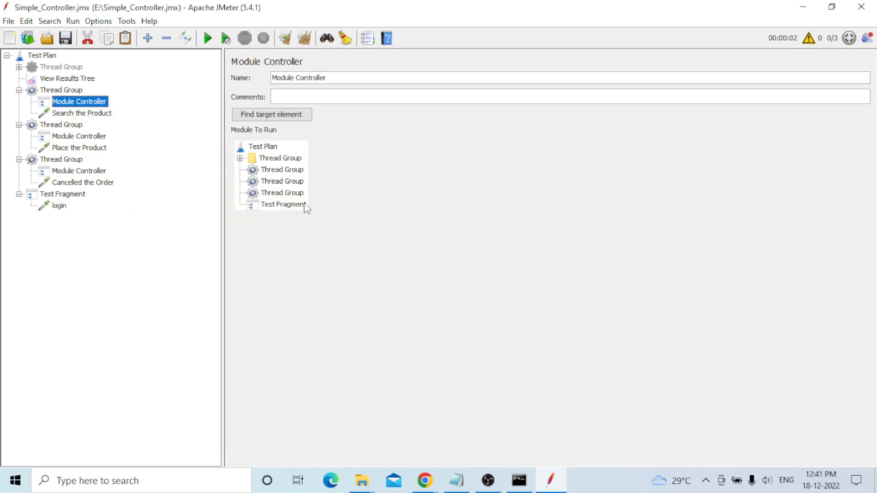
left_click(281, 205)
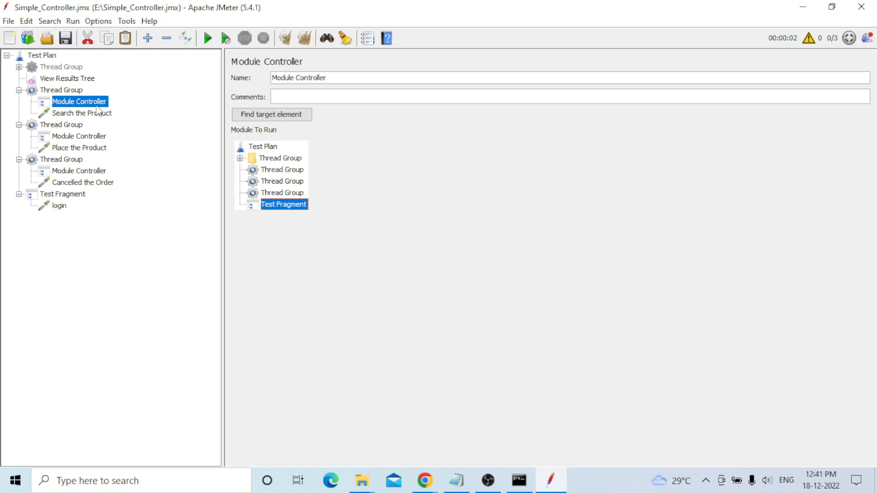
left_click(73, 137)
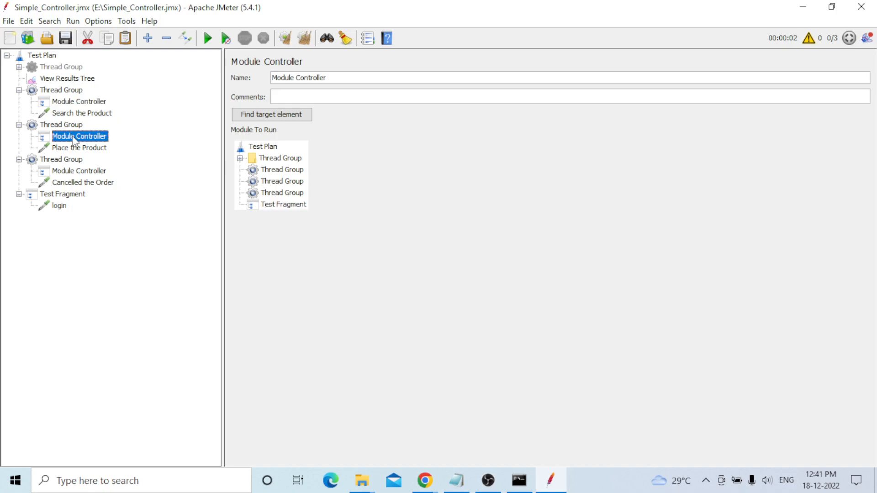
left_click(275, 205)
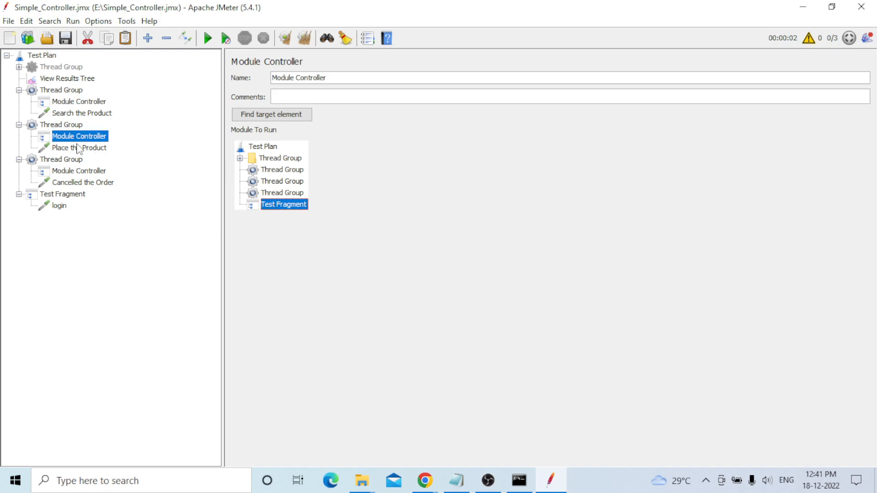
left_click(76, 172)
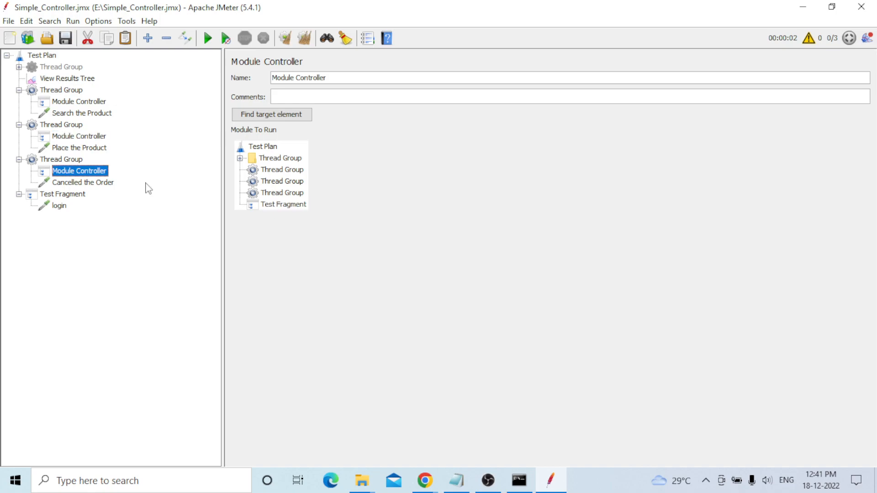
left_click(282, 205)
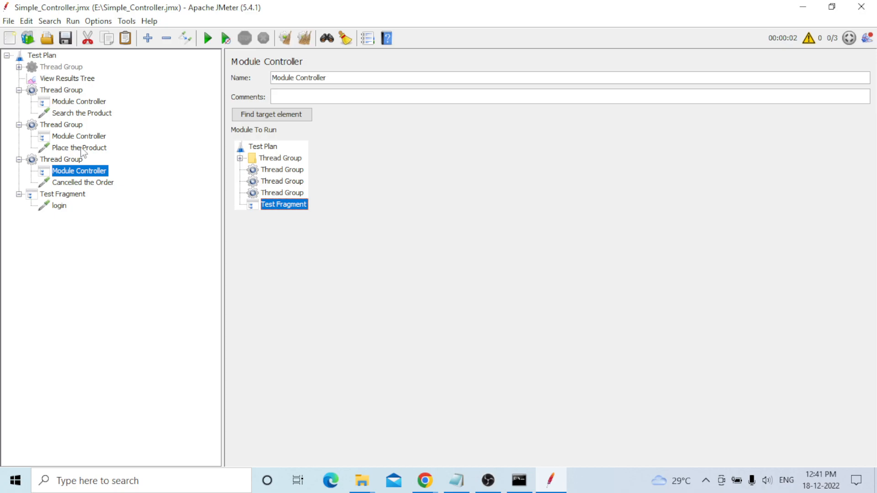
Step: Clear the previous results in View Results Tree and run the test with the Module Controllers calling the Test Fragment
left_click(68, 79)
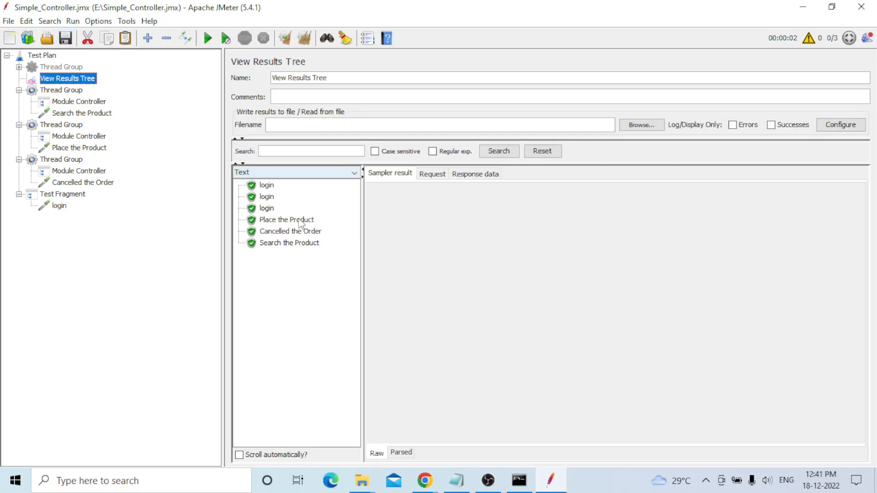
left_click(305, 38)
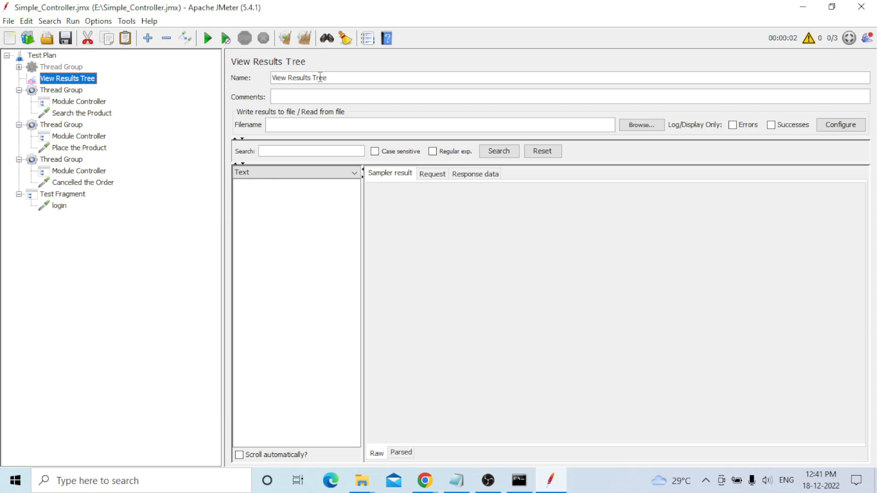
left_click(206, 38)
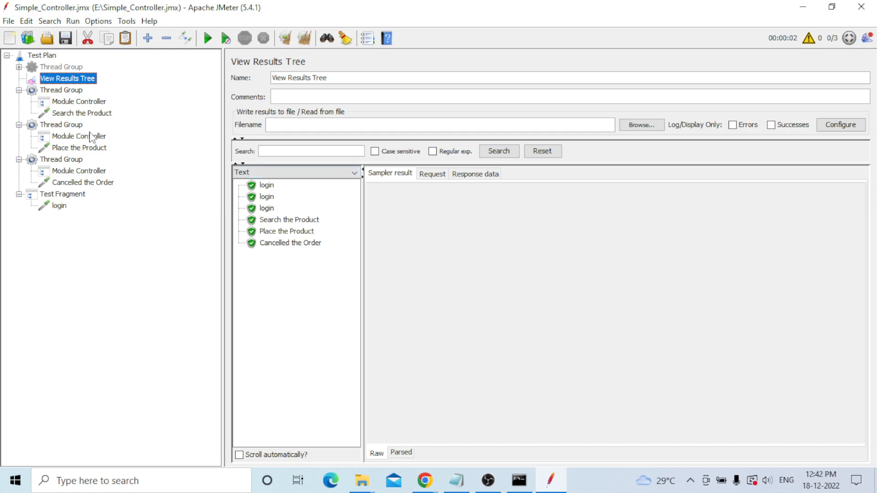
Step: Check the first Module Controller's target and the fragment's login request, and save the test plan
left_click(77, 105)
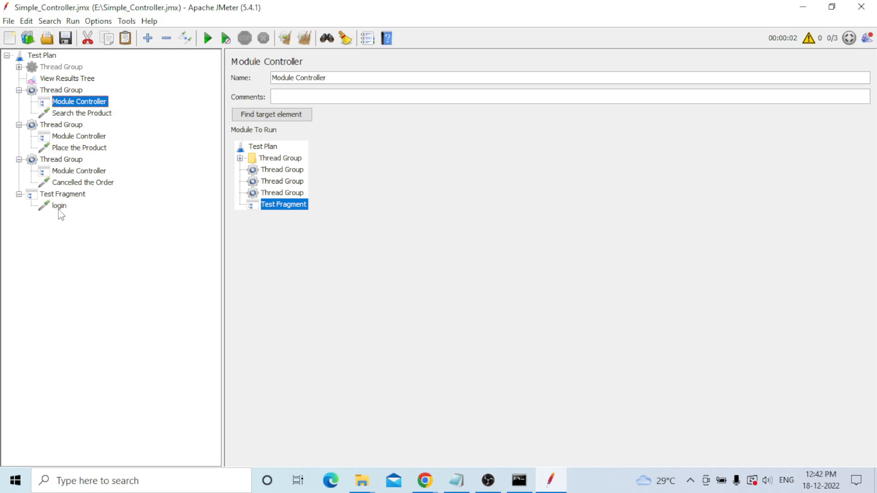
left_click(59, 206)
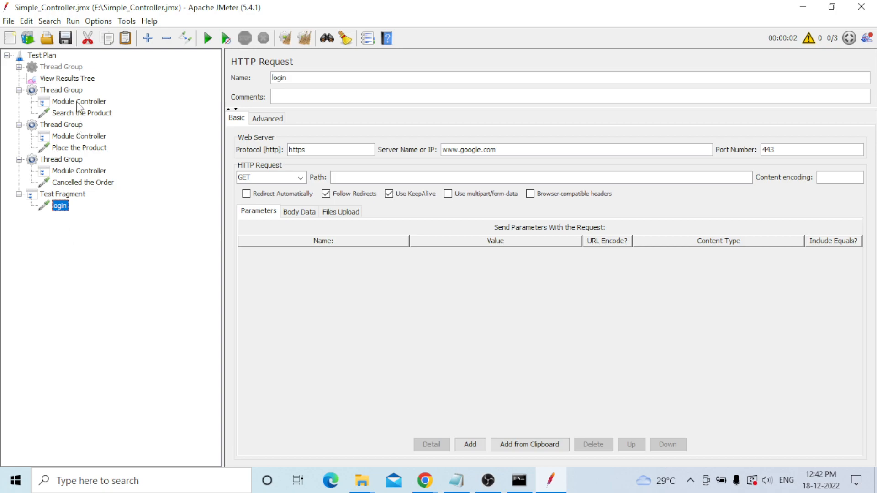
left_click(66, 39)
Step: Switch to Notepad to reread the controller definitions, and return to JMeter to review the test results and the Test Plan
left_click(457, 481)
scroll(170, 300, "up", 4)
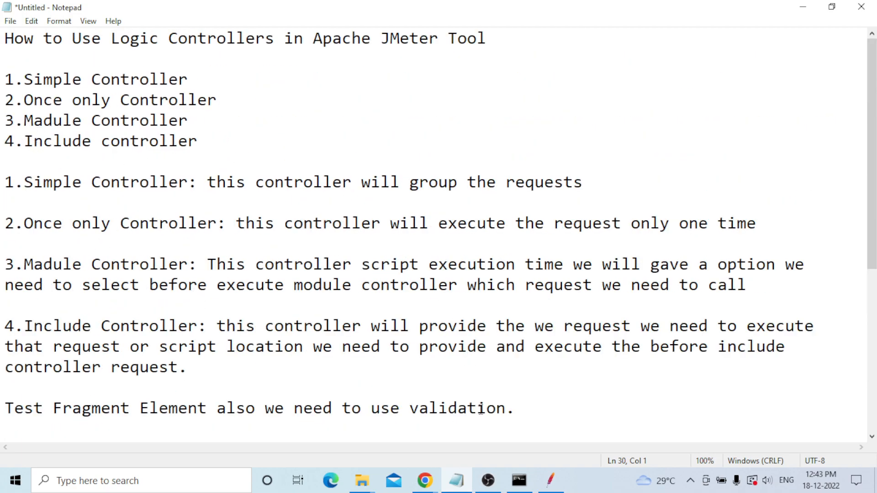
mouse_move(551, 483)
left_click(551, 481)
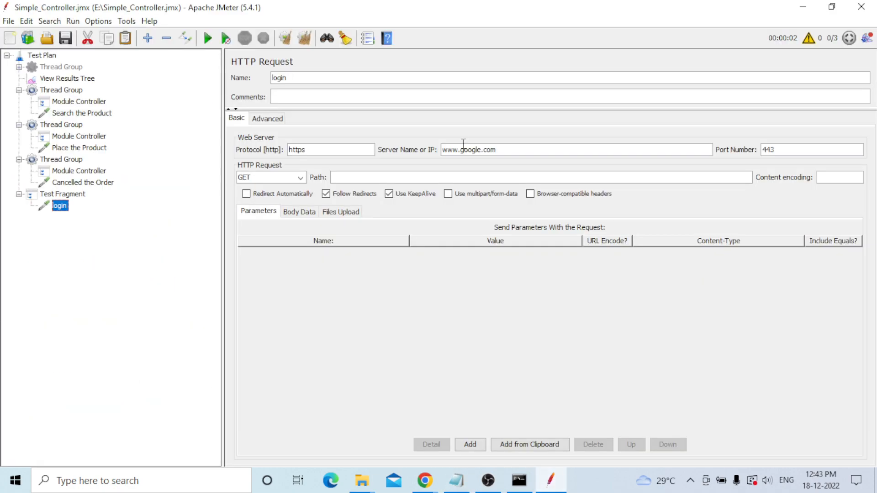
left_click(65, 79)
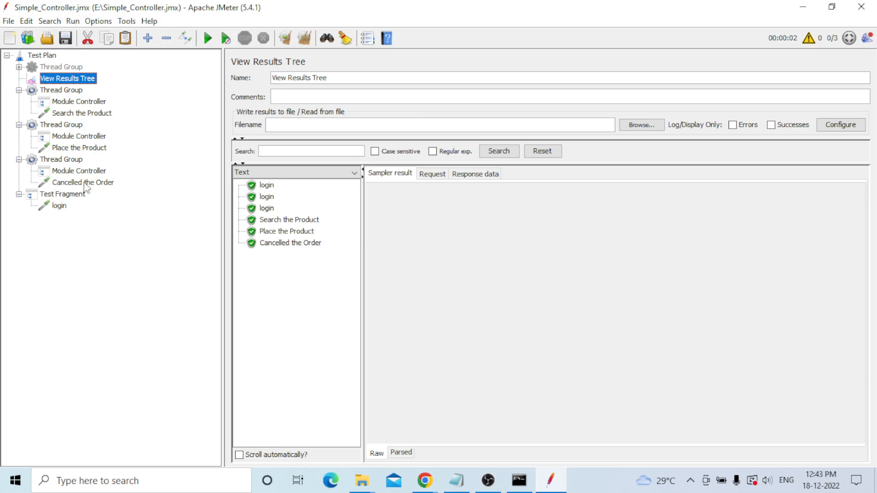
left_click(51, 57)
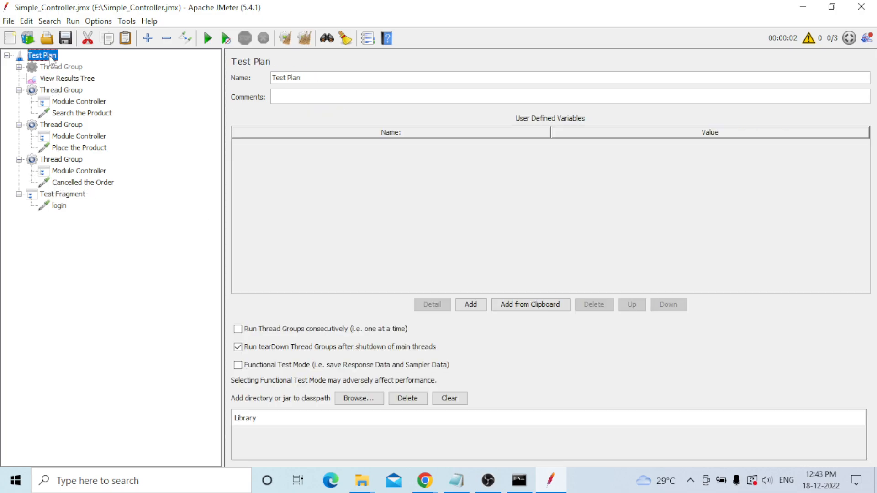
Step: Add another Thread Group to the end of the Test Plan
right_click(51, 57)
mouse_move(88, 65)
mouse_move(250, 64)
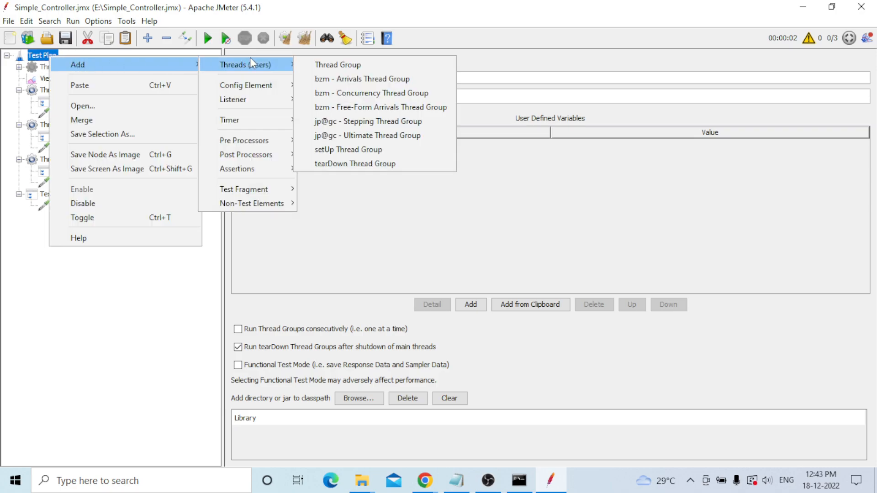
left_click(362, 65)
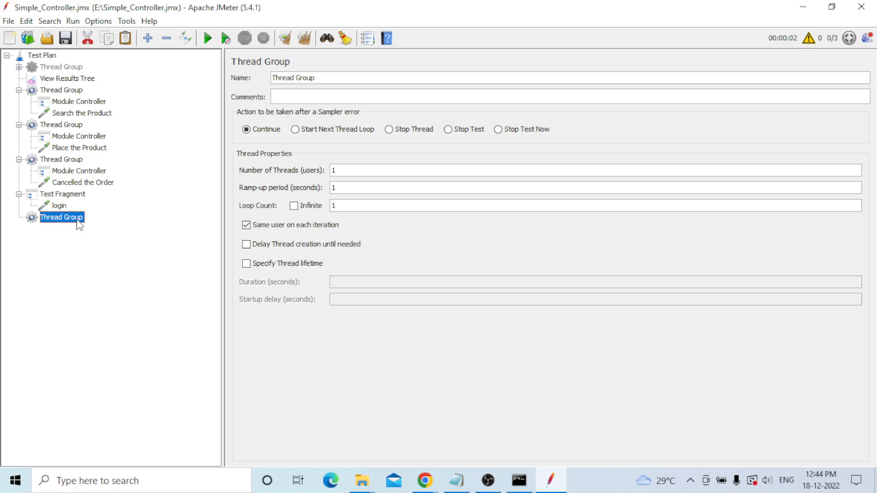
Step: Move the Search the Product, Place the Product and Cancelled the Order requests into the new Thread Group, in that order
left_click(76, 115)
left_click_drag(77, 116, 63, 218)
left_click_drag(74, 136, 73, 206)
left_click_drag(76, 160, 73, 195)
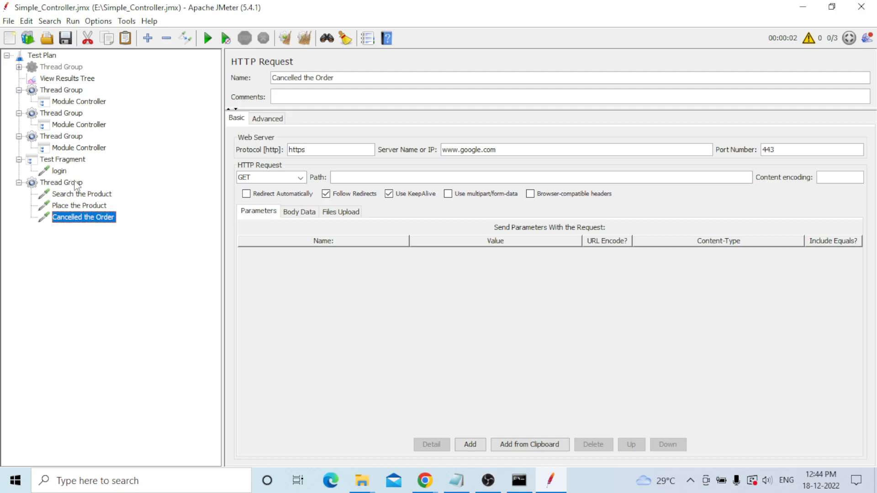
Step: Disable the three Thread Groups that contain Module Controllers
left_click(56, 92)
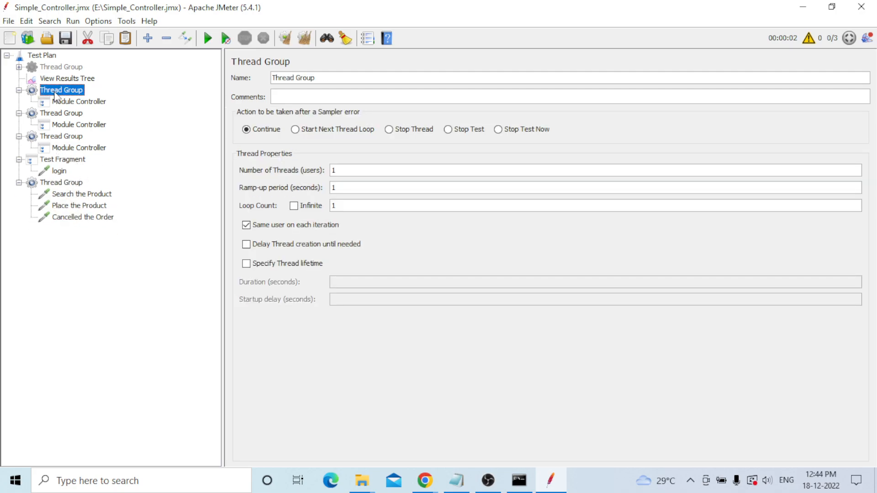
right_click(55, 93)
left_click(84, 358)
left_click(60, 114)
right_click(63, 113)
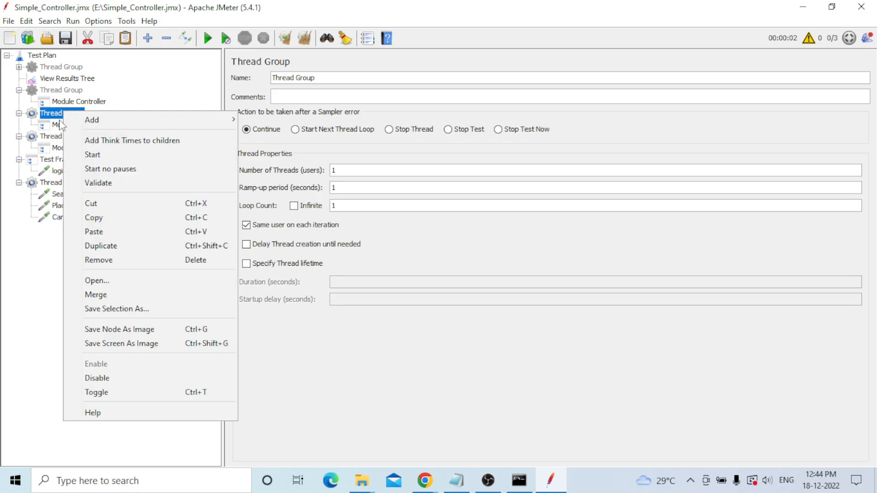
left_click(119, 378)
left_click(70, 139)
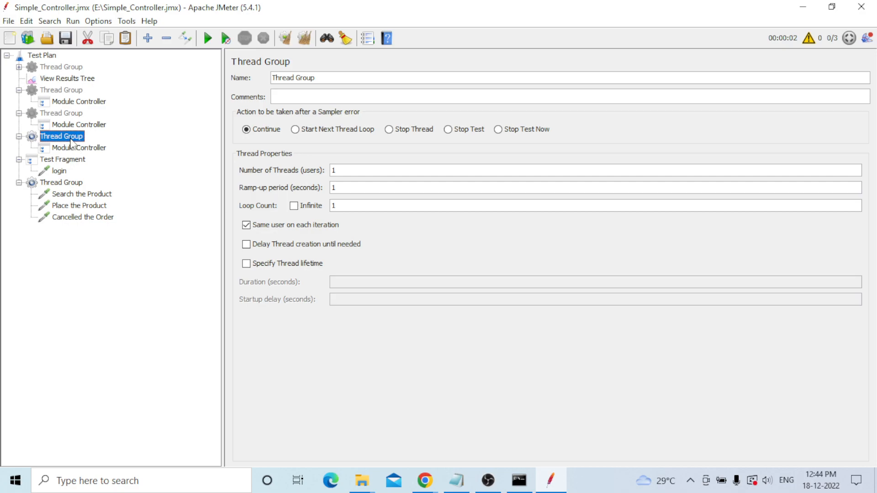
right_click(71, 142)
left_click(103, 405)
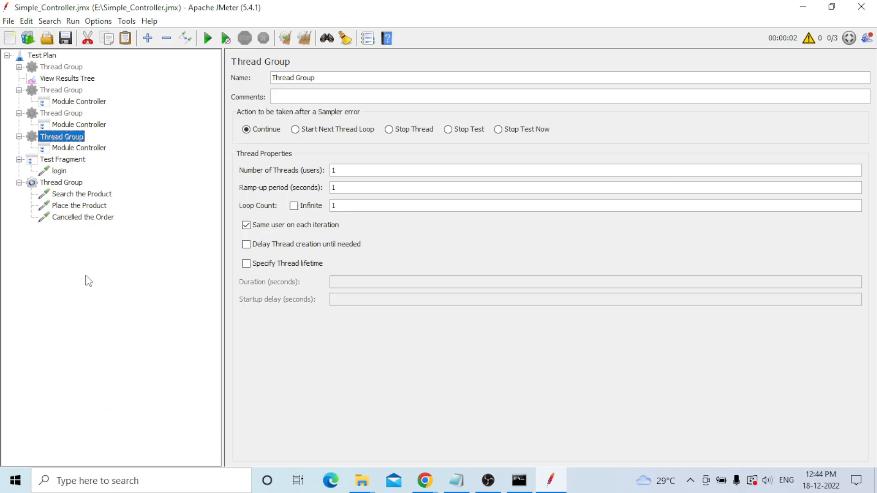
Step: Disable the Test Fragment that contains the login request
left_click(73, 164)
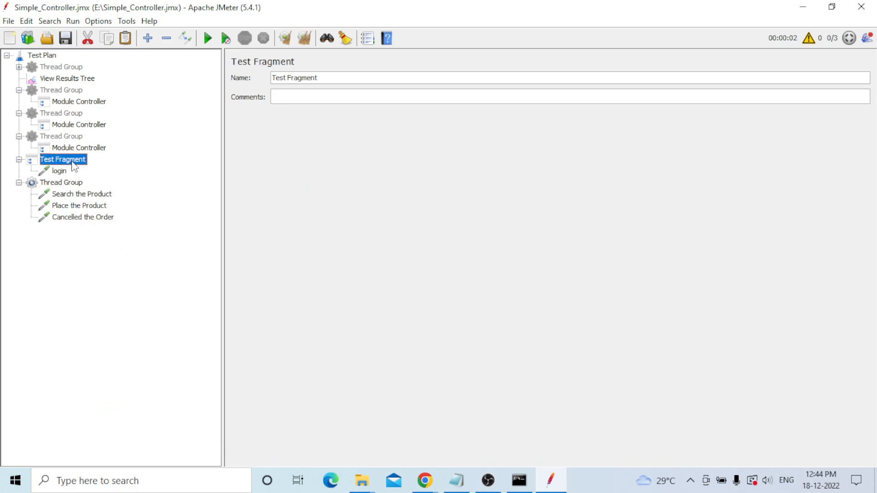
right_click(73, 163)
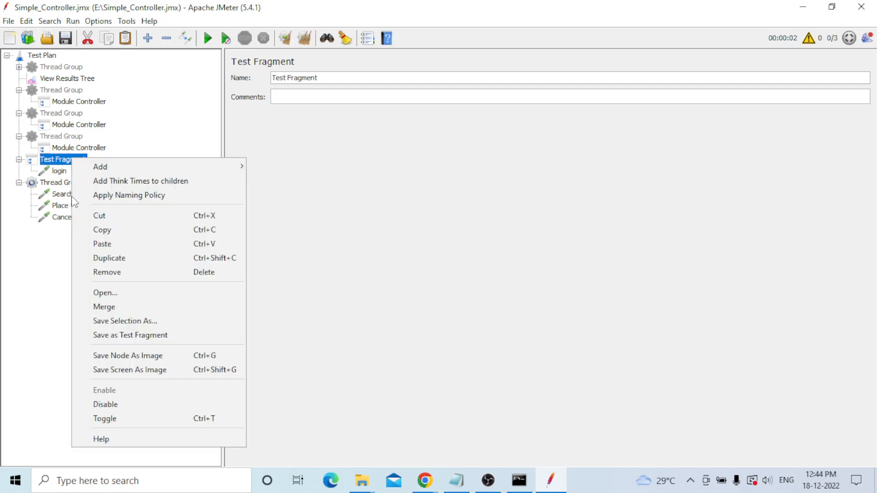
left_click(111, 404)
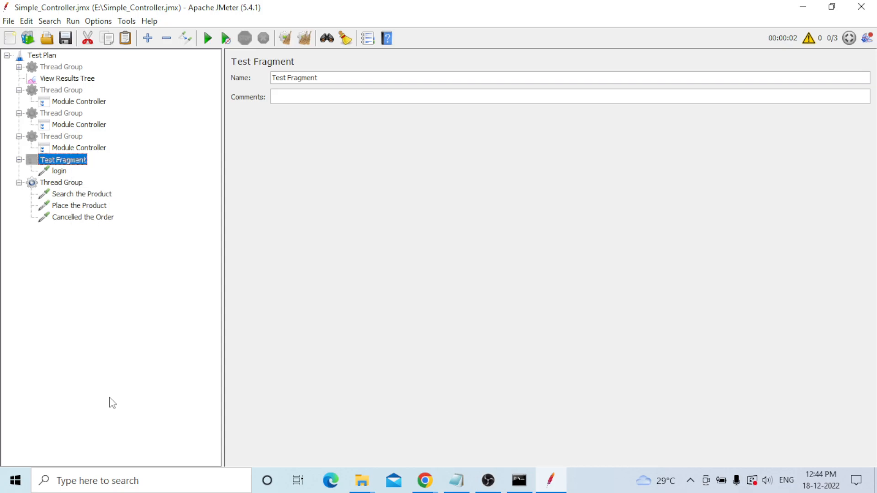
Step: Save the login request as a test fragment named login2.jmx on Local Disk (E:)
left_click(57, 171)
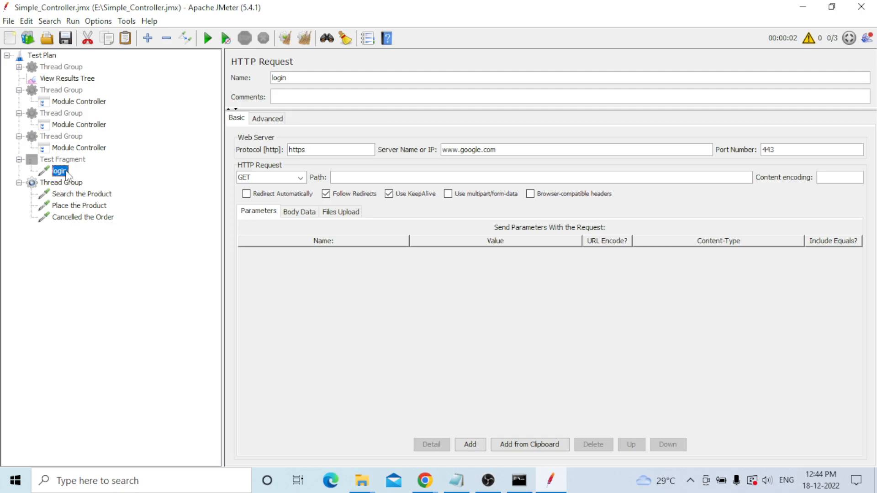
right_click(67, 175)
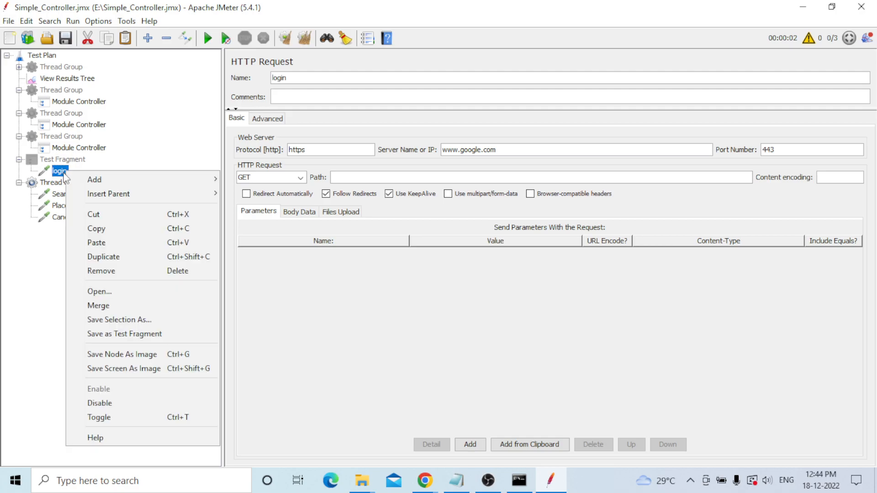
left_click(123, 337)
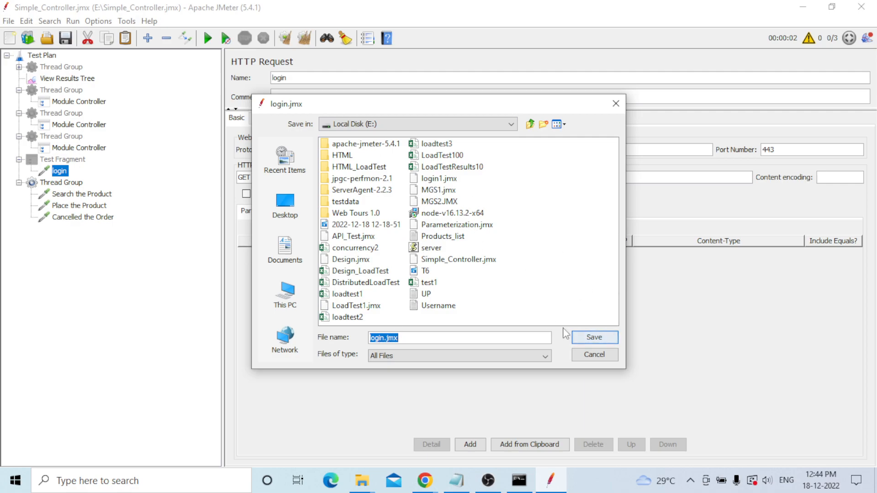
left_click(382, 339)
type("2")
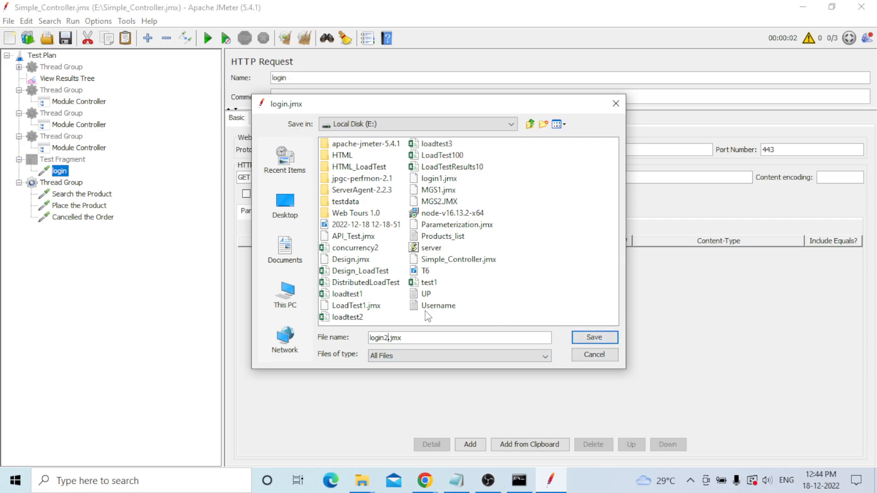
left_click(592, 339)
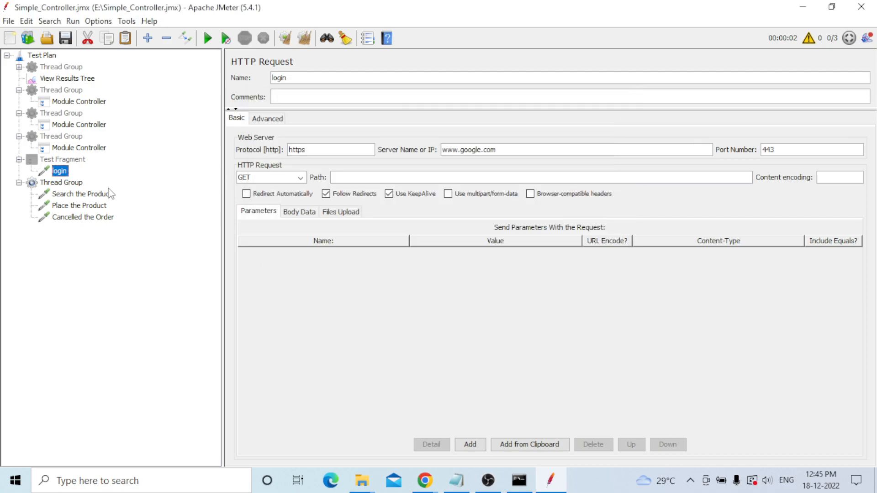
Step: Add an Include Controller to the enabled Thread Group
left_click(67, 184)
right_click(67, 188)
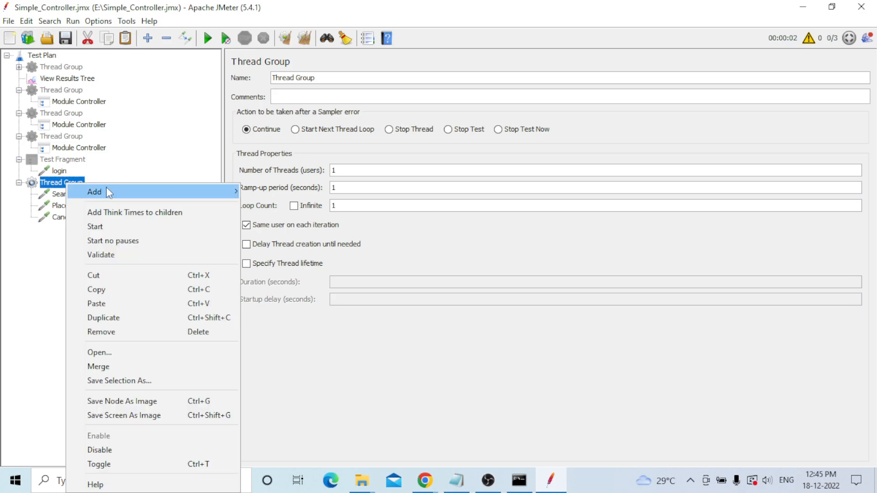
mouse_move(106, 191)
mouse_move(273, 210)
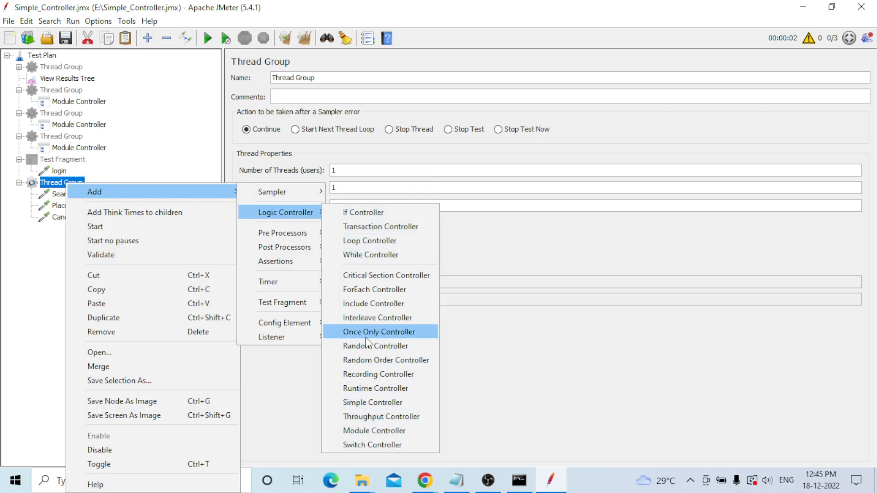
left_click(367, 304)
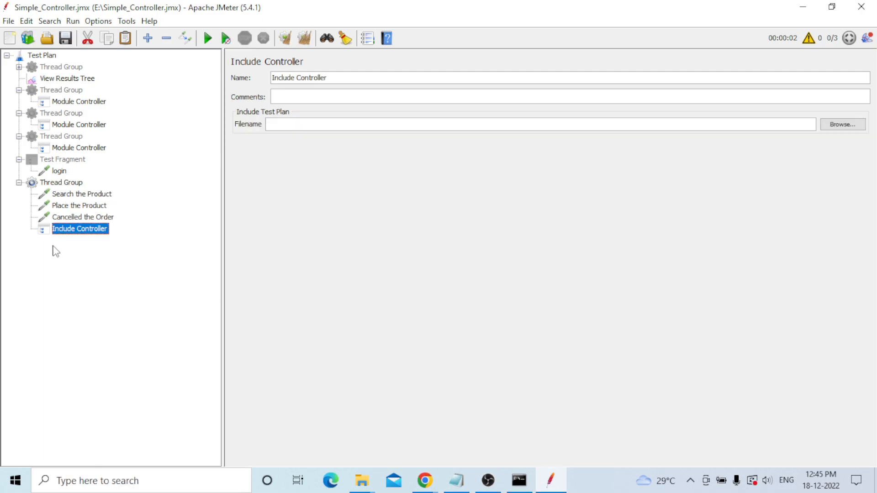
Step: Nest Search the Product, Place the Product and Cancelled the Order under the Include Controller, in that order
left_click_drag(75, 233, 85, 194)
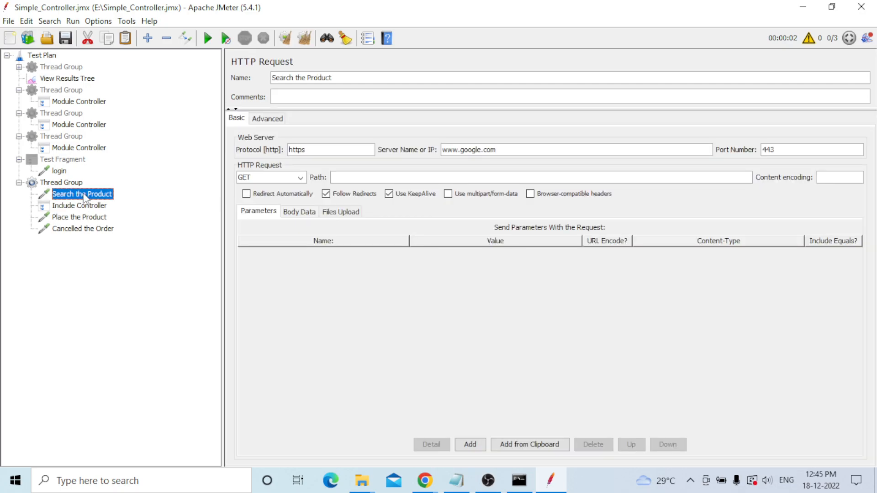
left_click(85, 207, "ctrl")
mouse_move(82, 194)
left_mouse_down()
mouse_move(86, 208)
mouse_move(88, 199)
left_mouse_up()
left_click(81, 218)
left_click(77, 230)
left_click_drag(78, 230, 86, 197)
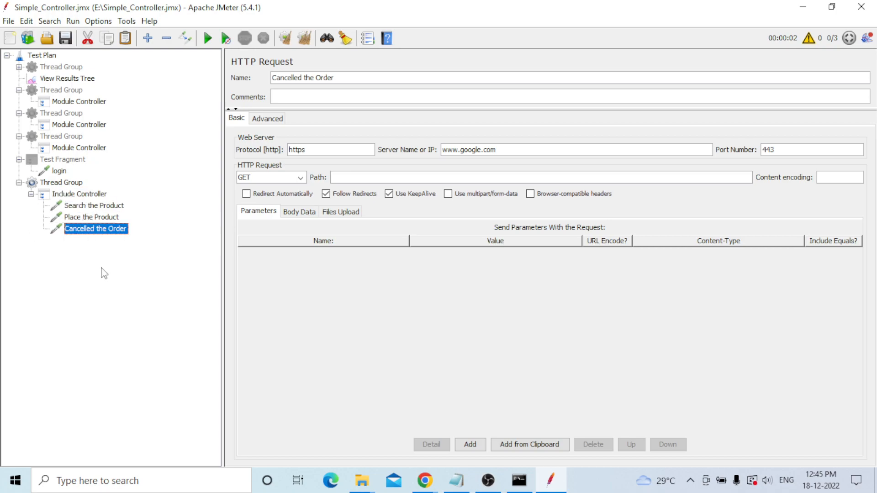
Step: Set the Include Controller's test plan file to E:\login2.jmx and review its parent Thread Group
left_click(83, 196)
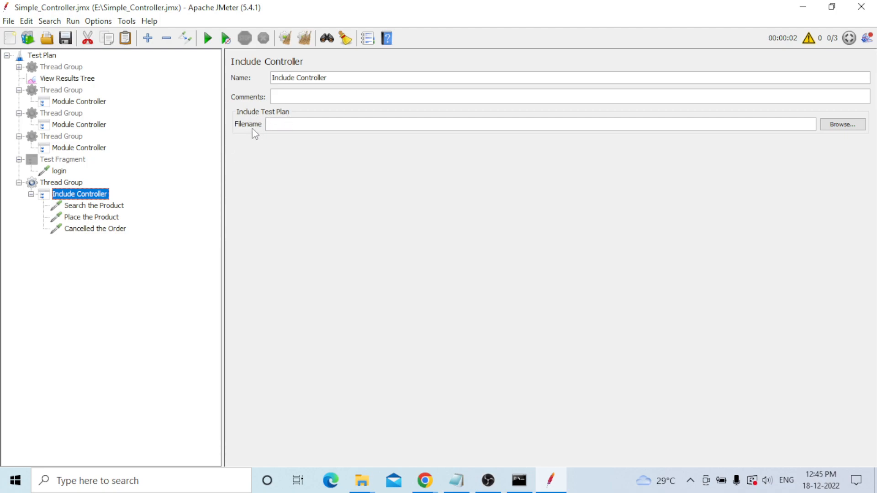
left_click(836, 123)
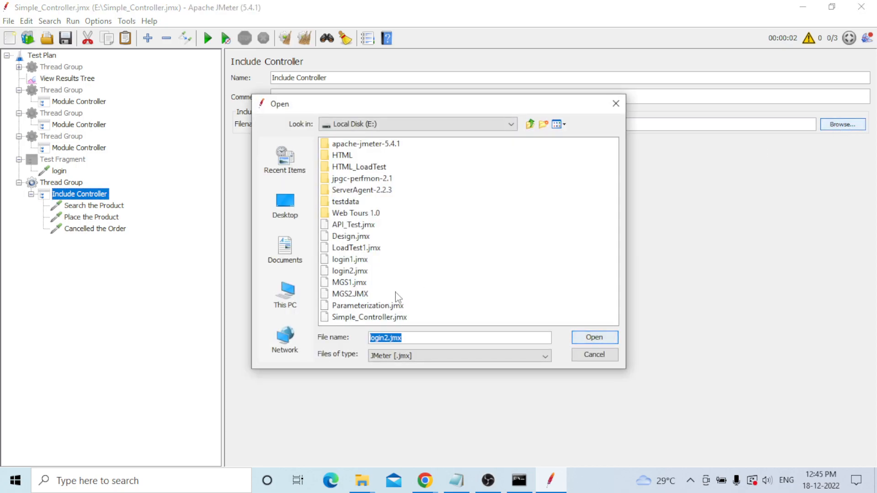
left_click(356, 294)
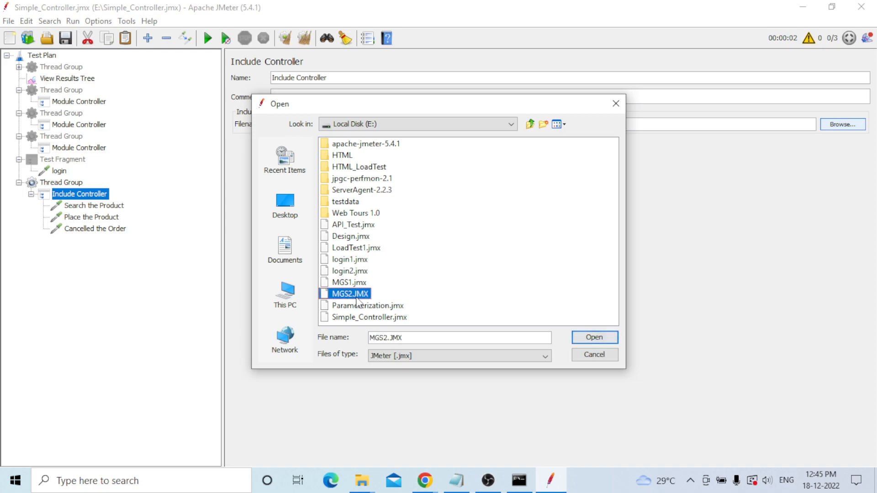
left_click(359, 272)
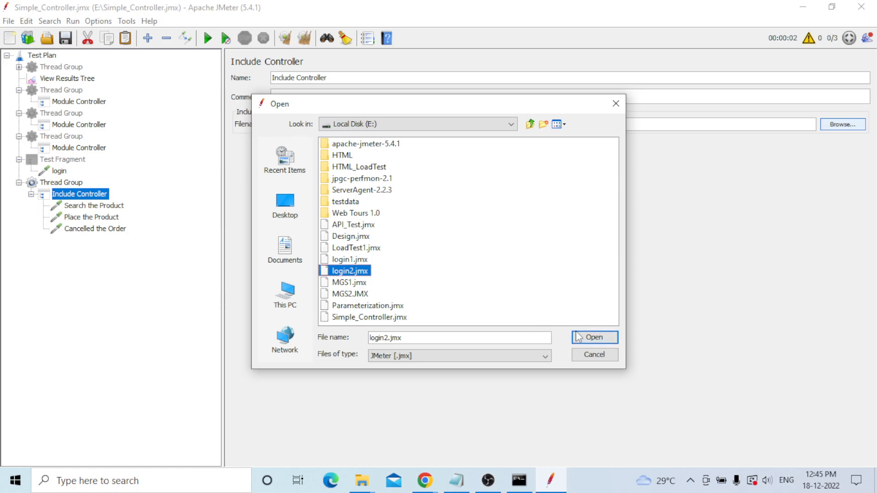
left_click(593, 338)
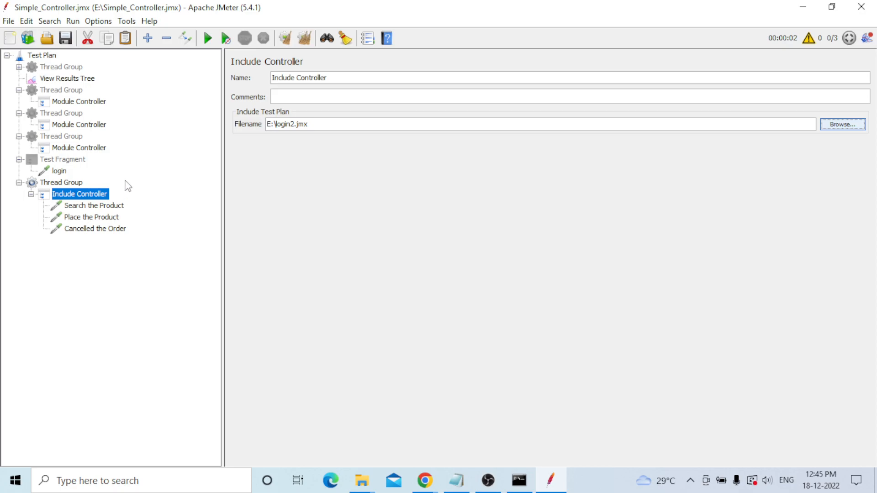
left_click(59, 183)
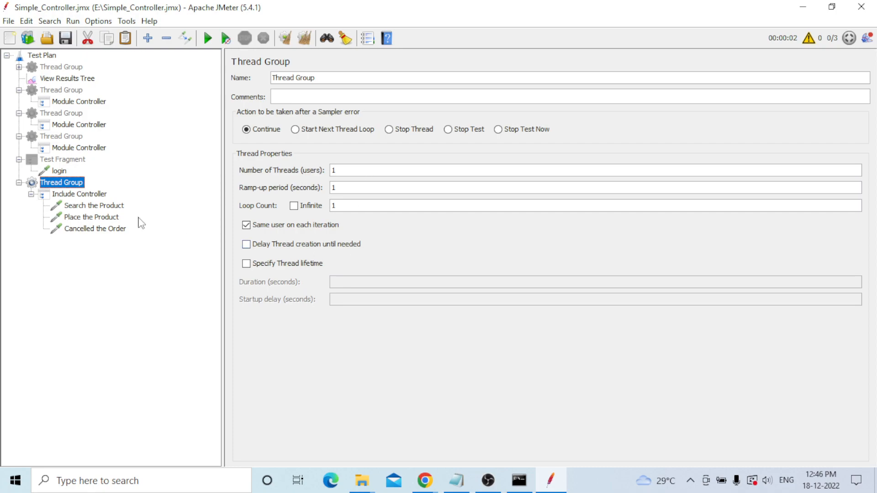
left_click(83, 196)
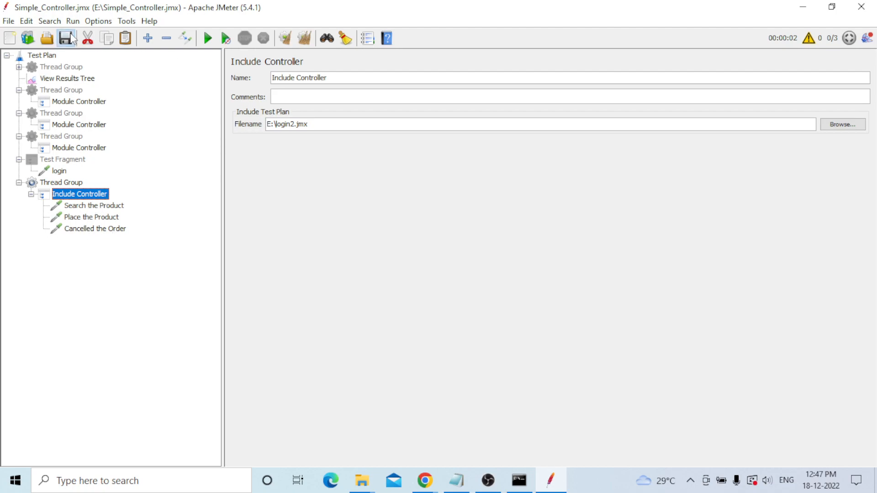
Step: Clear the previous results and run the test with the Include Controller, inspecting the login sample in View Results Tree
left_click(66, 78)
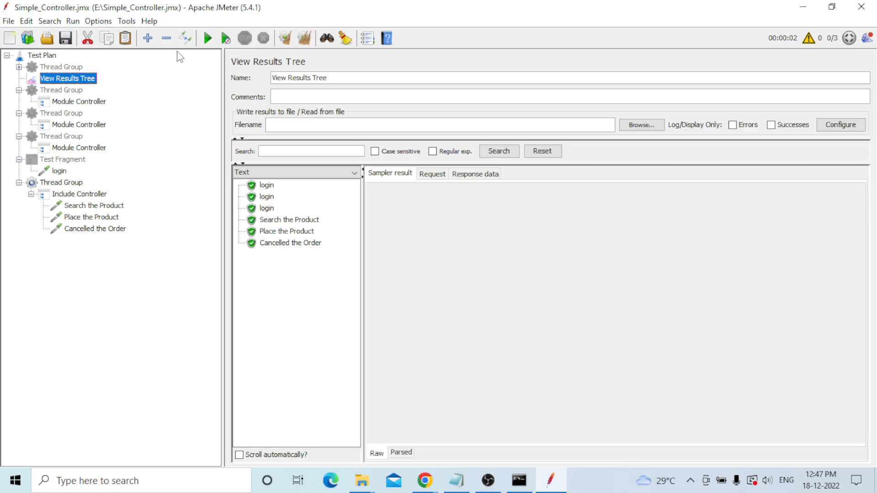
left_click(208, 39)
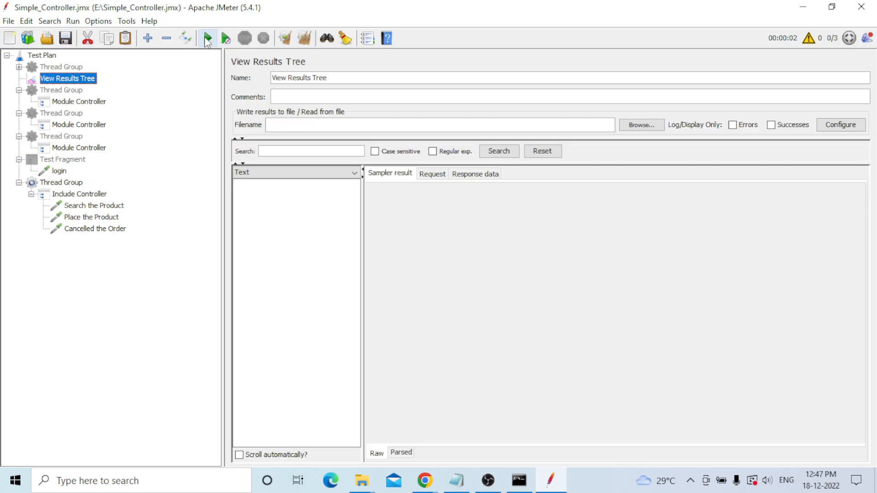
left_click(208, 39)
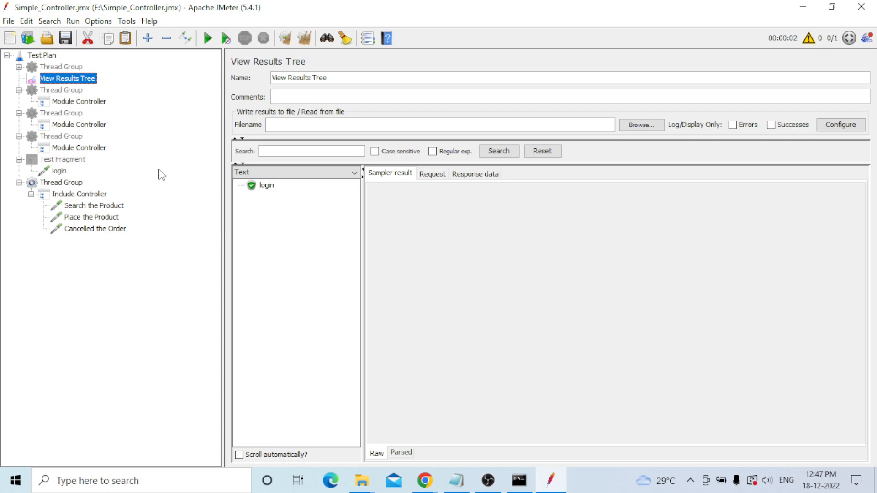
left_click(273, 185)
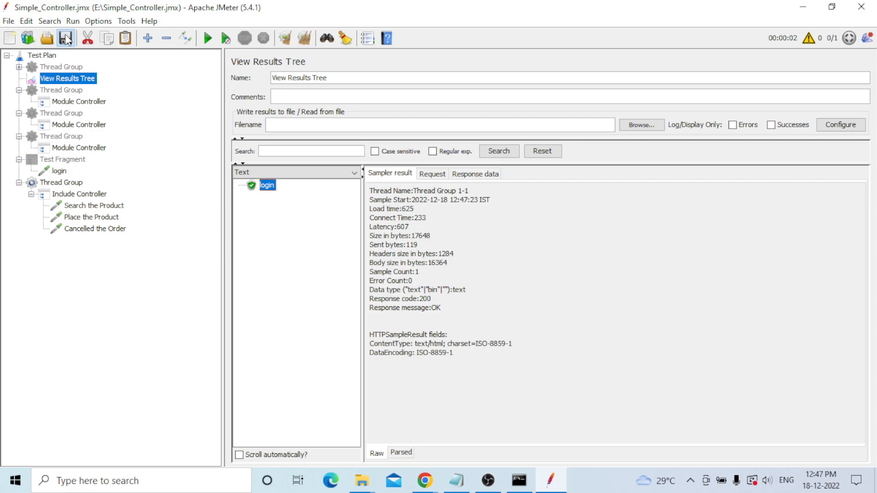
Step: Create a new test plan and add a Thread Group to it
left_click(10, 38)
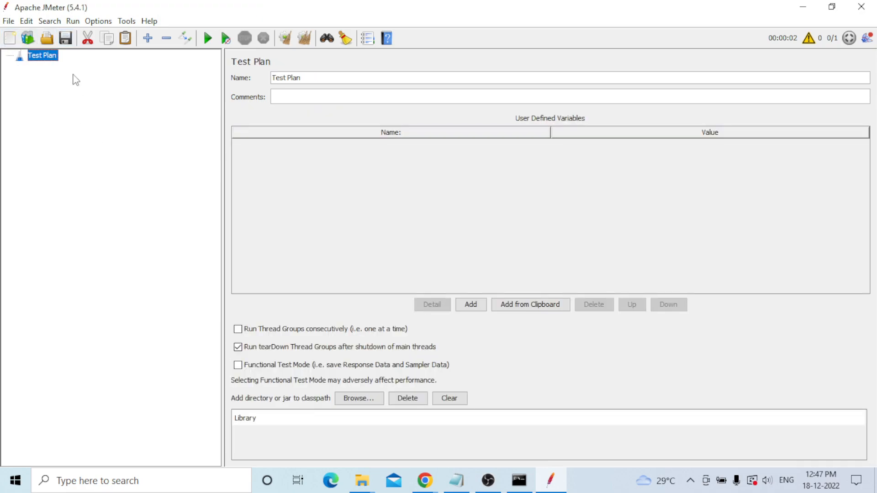
right_click(42, 57)
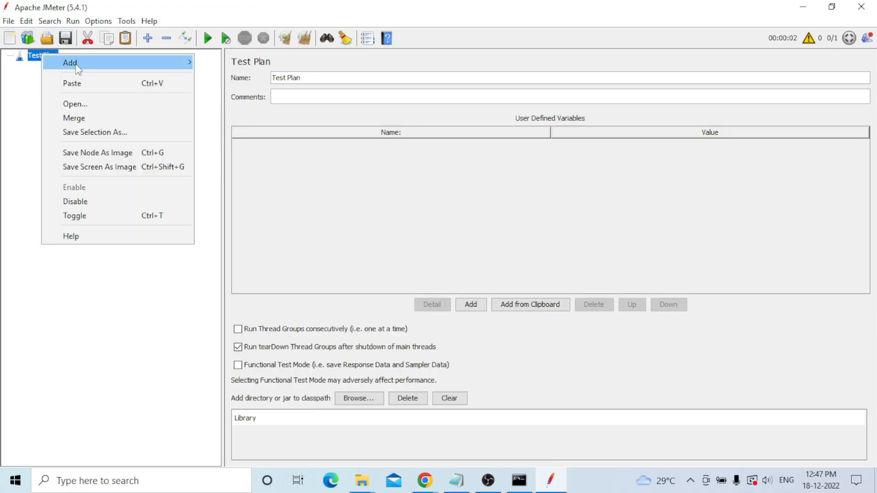
mouse_move(153, 66)
mouse_move(249, 69)
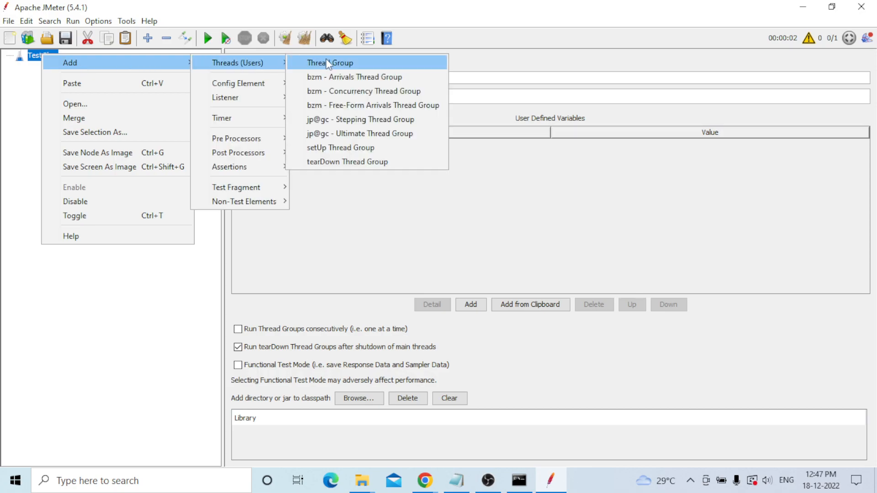
left_click(353, 67)
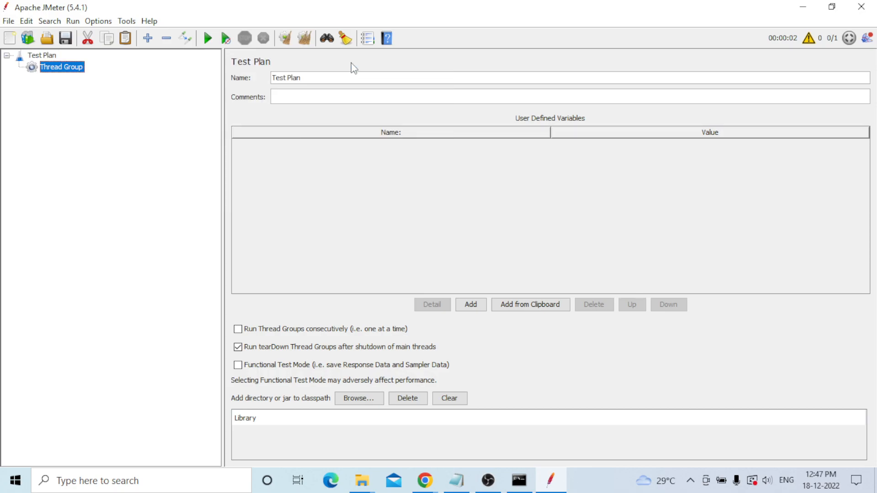
Step: Add an Include Controller to the Thread Group
right_click(75, 68)
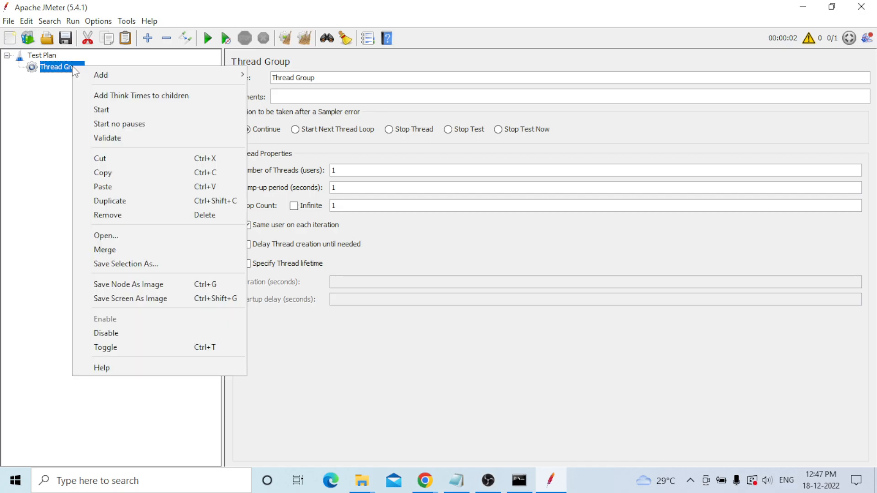
mouse_move(125, 73)
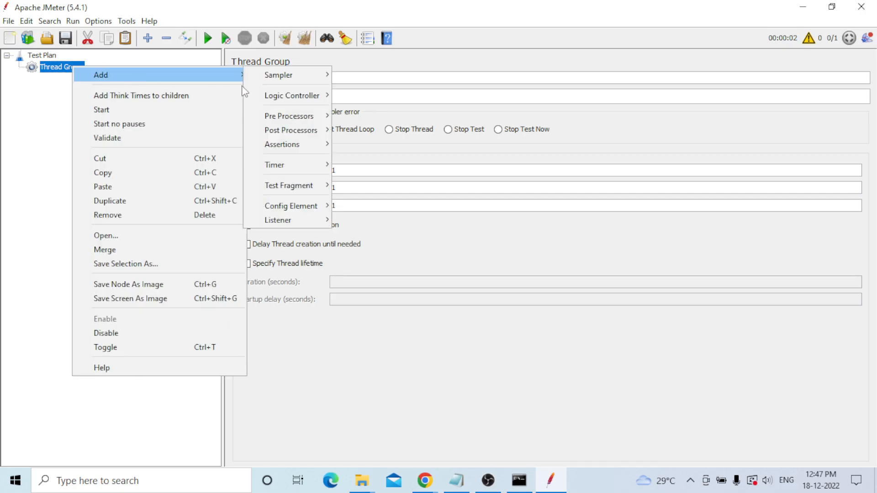
mouse_move(288, 90)
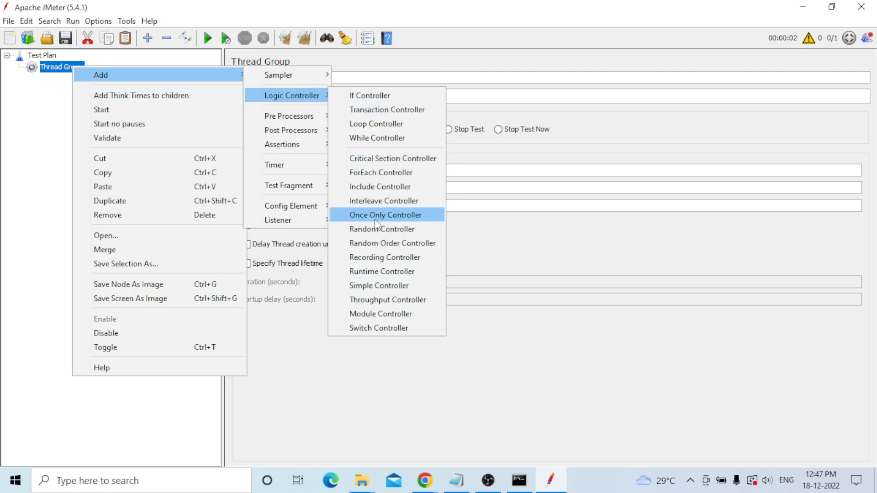
left_click(380, 187)
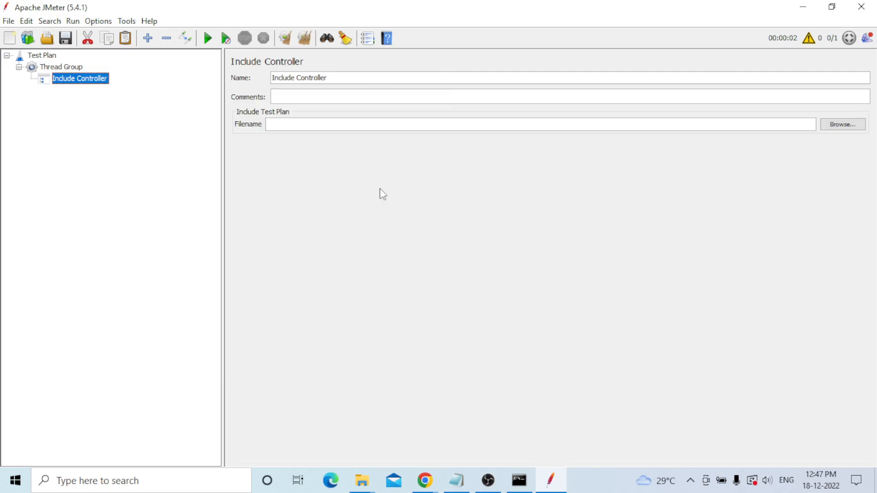
right_click(98, 78)
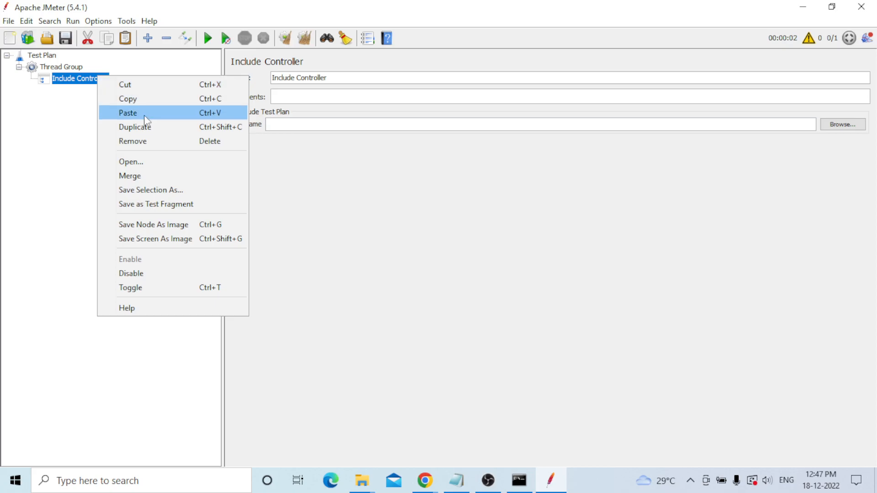
left_click(46, 106)
left_click(61, 67)
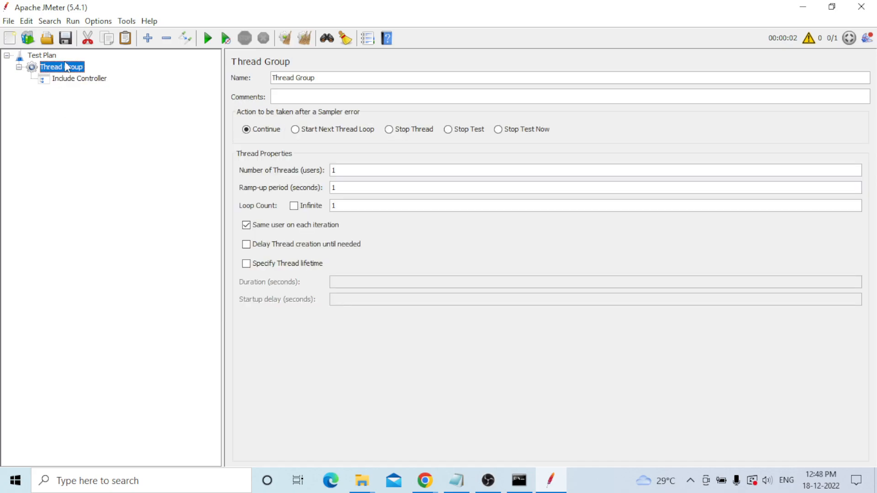
Step: Add an HTTP Request sampler, nest it under the Include Controller, and make two more copies of it there
right_click(67, 68)
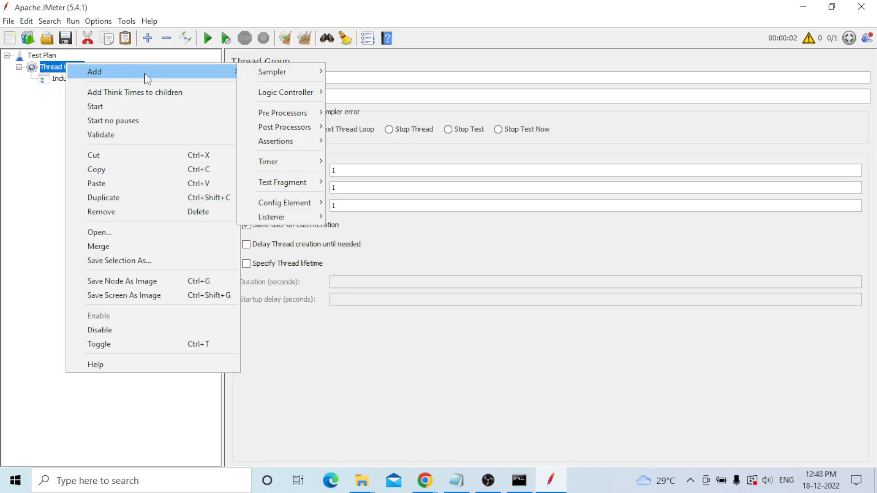
mouse_move(250, 74)
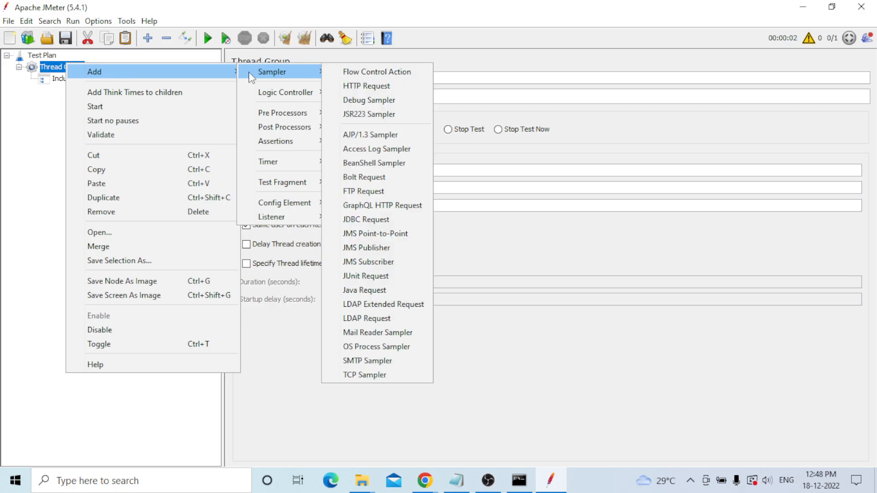
left_click(350, 85)
left_click_drag(80, 93, 84, 91)
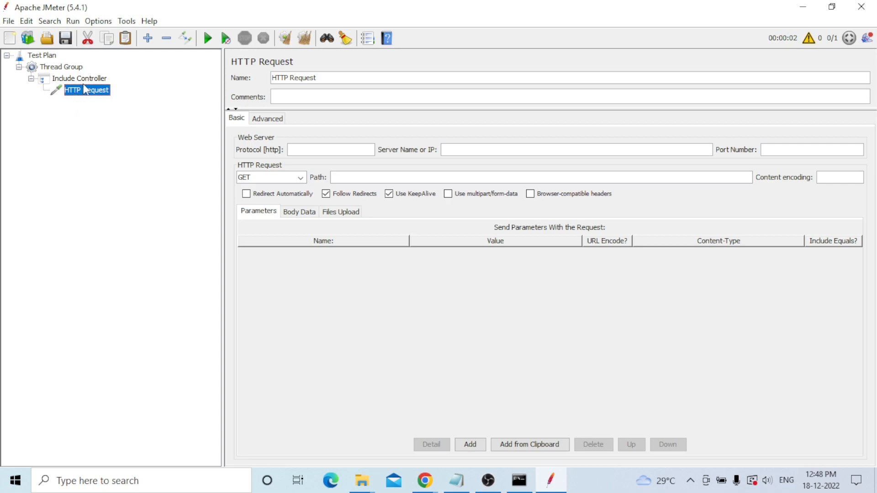
left_click(88, 81)
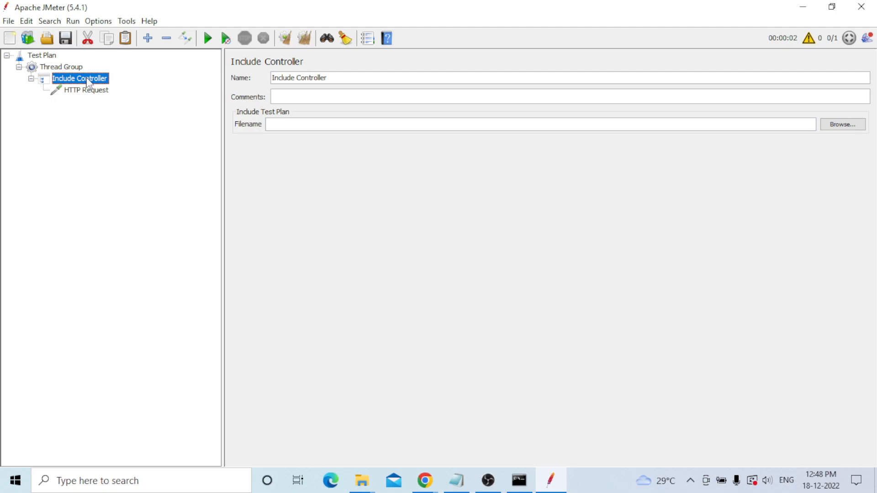
key("ctrl+v")
key("ctrl+v")
Step: Rename the three HTTP requests under the Include Controller, in order, as Search_Product, Place_Product and Cancelled_Order
left_click(97, 91)
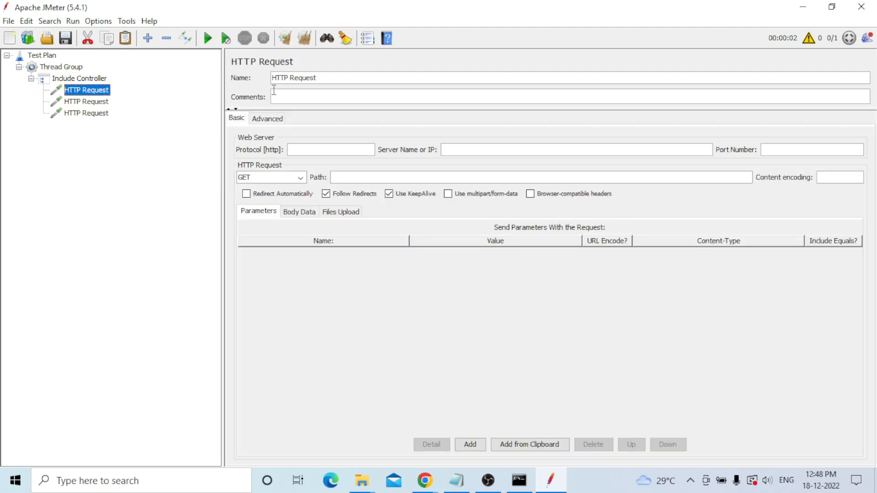
left_click_drag(322, 79, 268, 78)
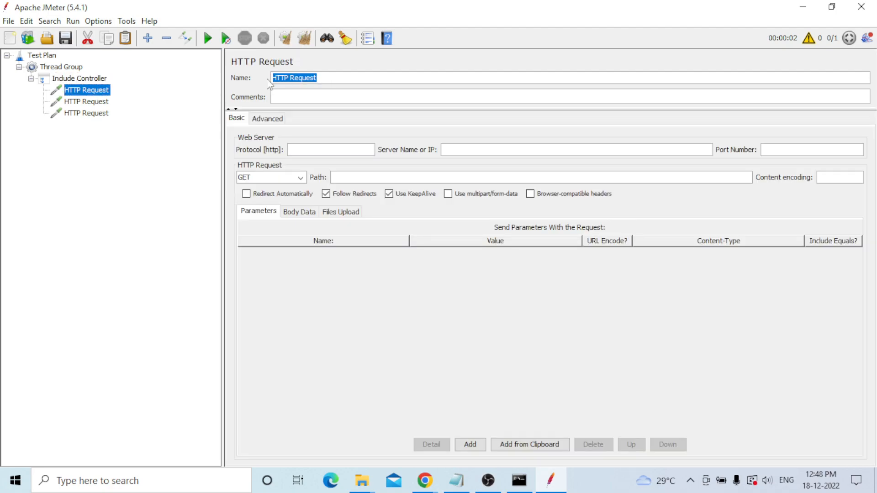
key("BackSpace")
type("Search_Product")
left_click(104, 102)
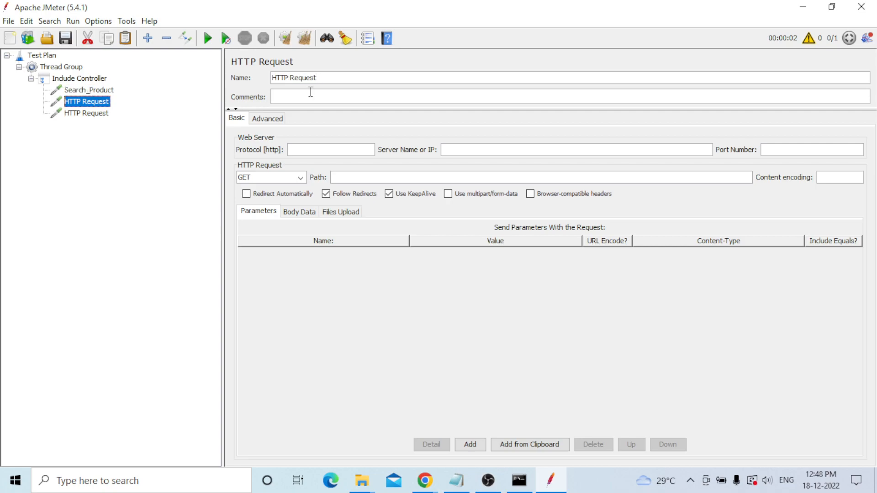
left_click_drag(317, 83, 260, 81)
type("Place_Product")
left_click(87, 113)
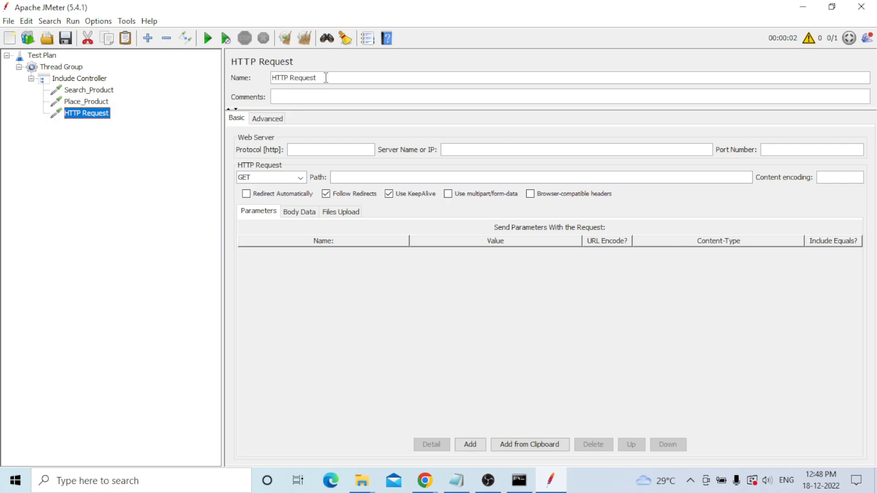
left_click_drag(326, 78, 238, 80)
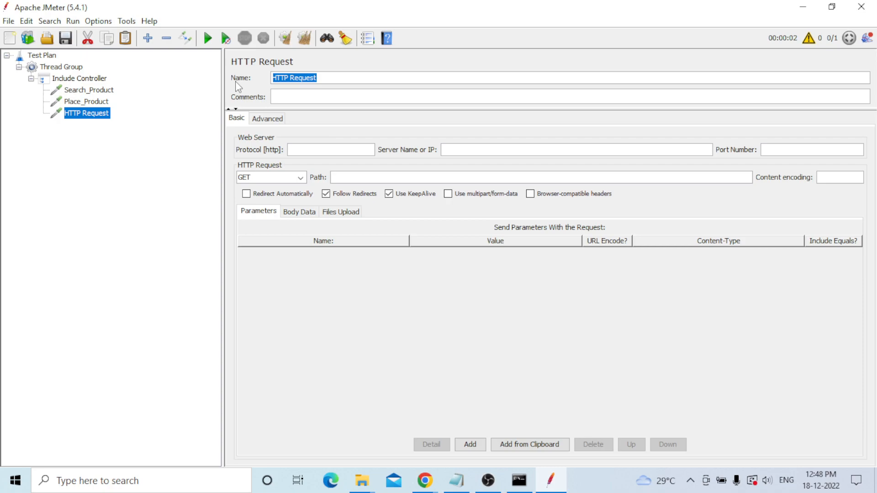
type("Cancelled_Order")
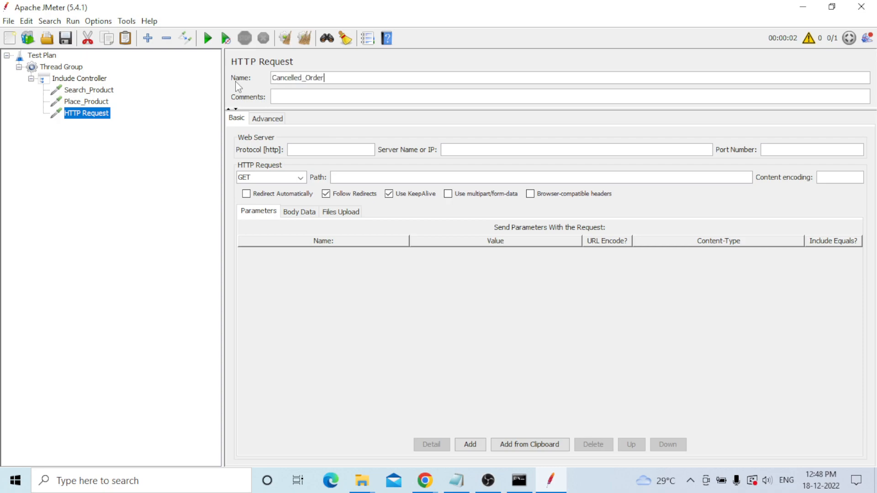
Step: Add a View Results Tree listener to the Thread Group
left_click(67, 147)
left_click(76, 69)
right_click(73, 67)
mouse_move(122, 82)
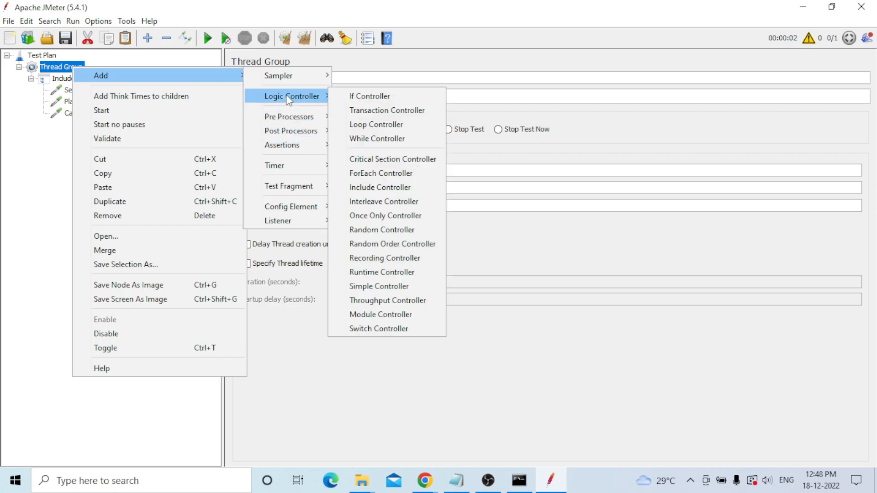
mouse_move(294, 174)
mouse_move(283, 221)
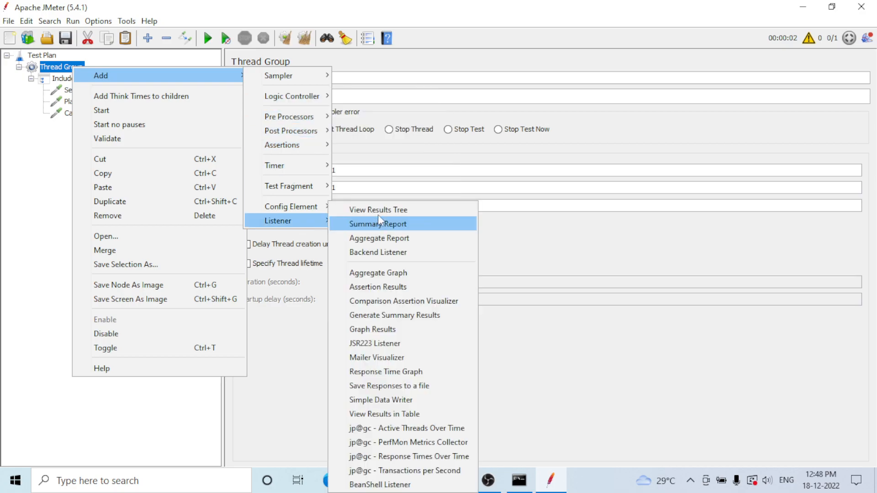
left_click(377, 209)
left_click(89, 92)
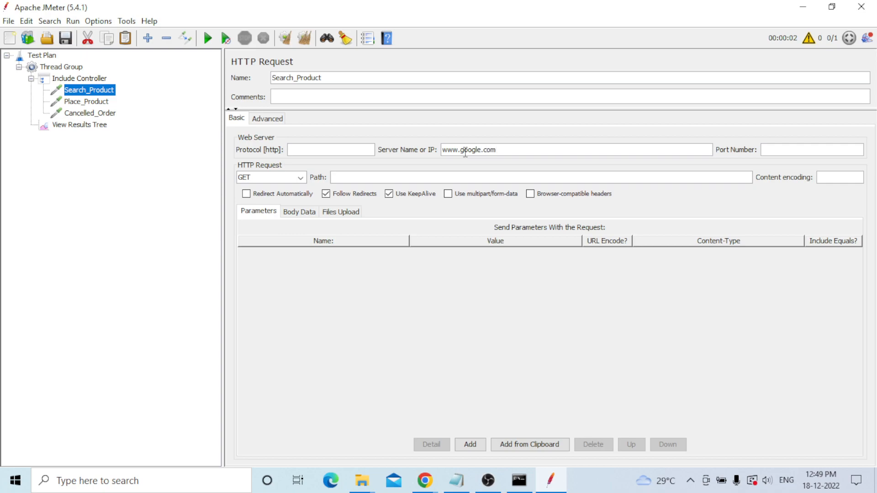
triple_click(465, 154)
key("ctrl+c")
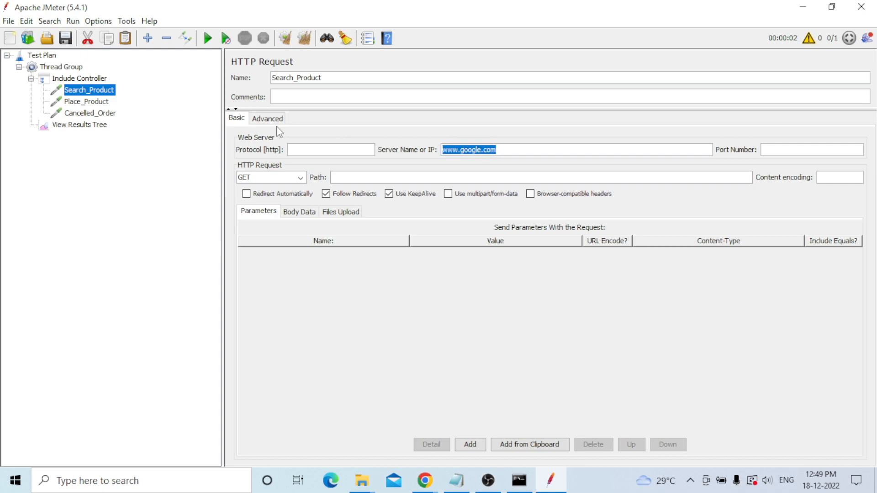
left_click(98, 102)
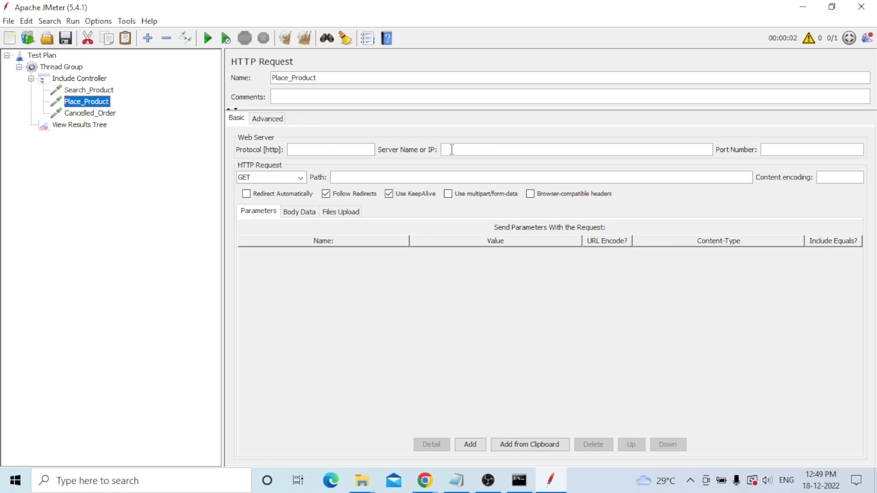
key("ctrl+v")
left_click(115, 114)
key("ctrl+v")
Step: Save the test plan on Local Disk (E:) as include_Controller.jmx
left_click(101, 127)
left_click(66, 38)
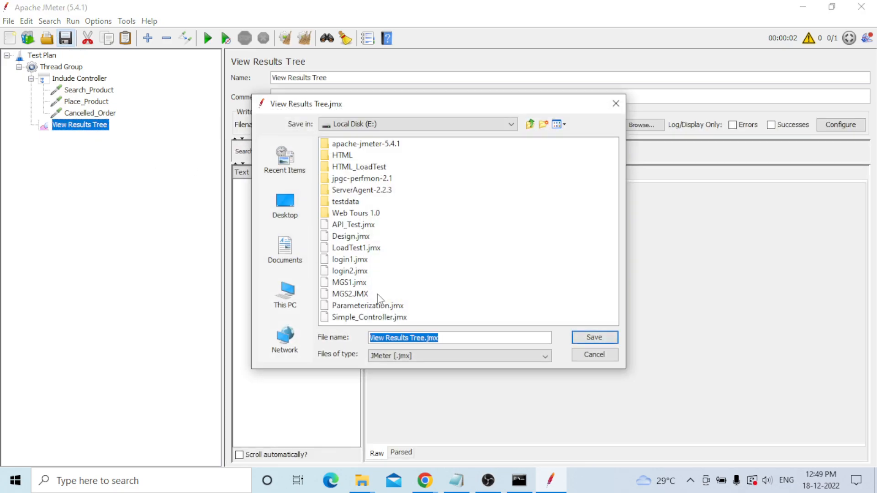
left_click(423, 338)
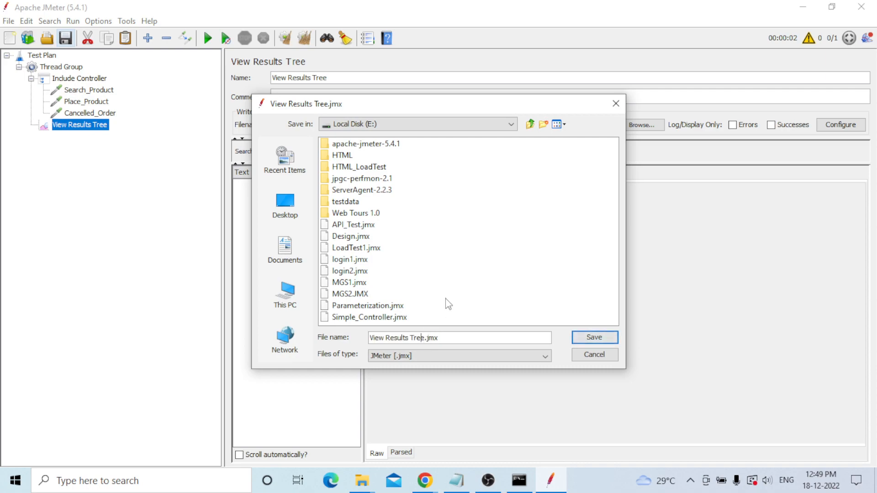
key("BackSpace")
key("BackSpace")
key("BackSpace")
key("BackSpace")
key("BackSpace")
key("BackSpace")
key("BackSpace")
key("BackSpace")
key("BackSpace")
key("BackSpace")
key("BackSpace")
key("BackSpace")
key("BackSpace")
key("BackSpace")
key("BackSpace")
key("BackSpace")
key("BackSpace")
type("include_Controller")
left_click(578, 338)
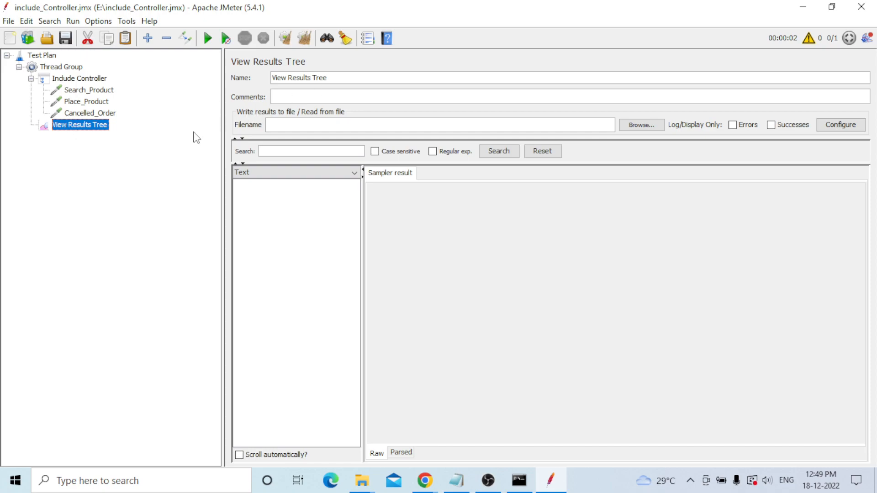
Step: Set the Include Controller's test plan file to E:\login2.jmx in the saved plan
left_click(93, 79)
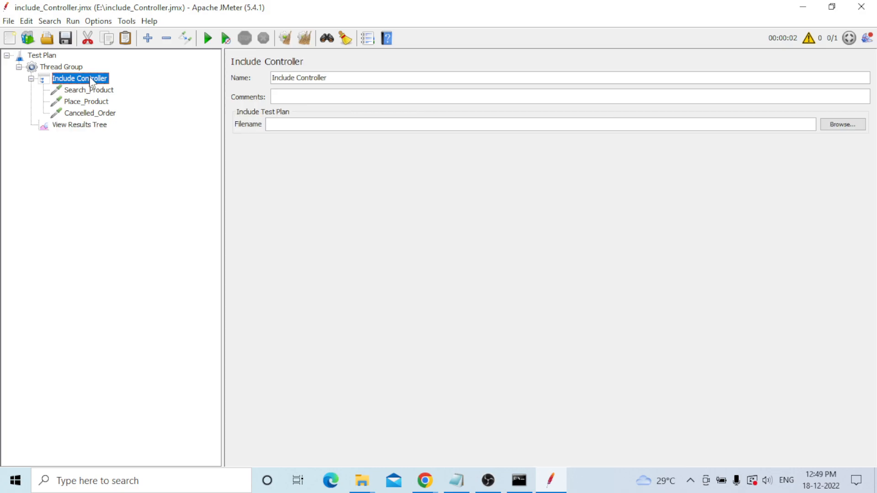
left_click(836, 127)
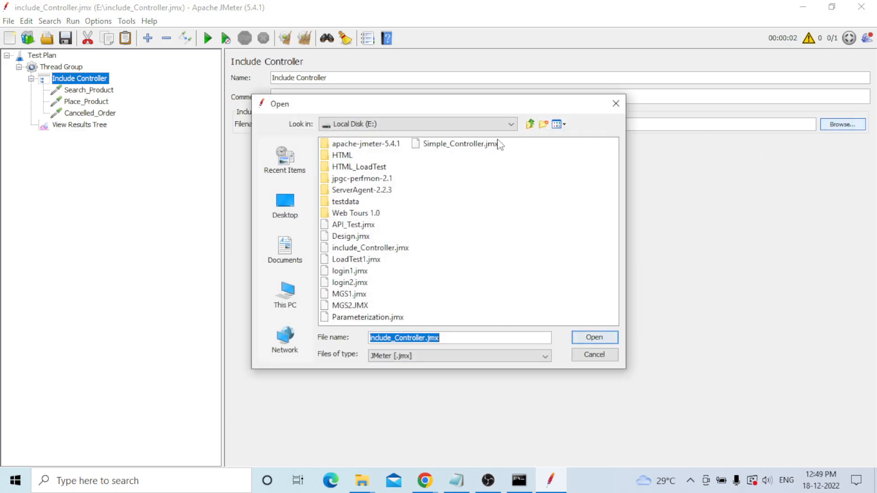
left_click(354, 283)
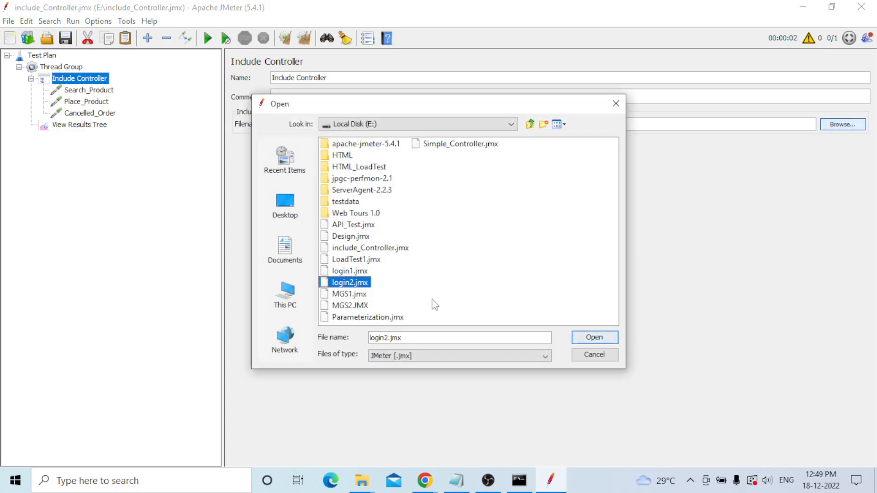
left_click(594, 337)
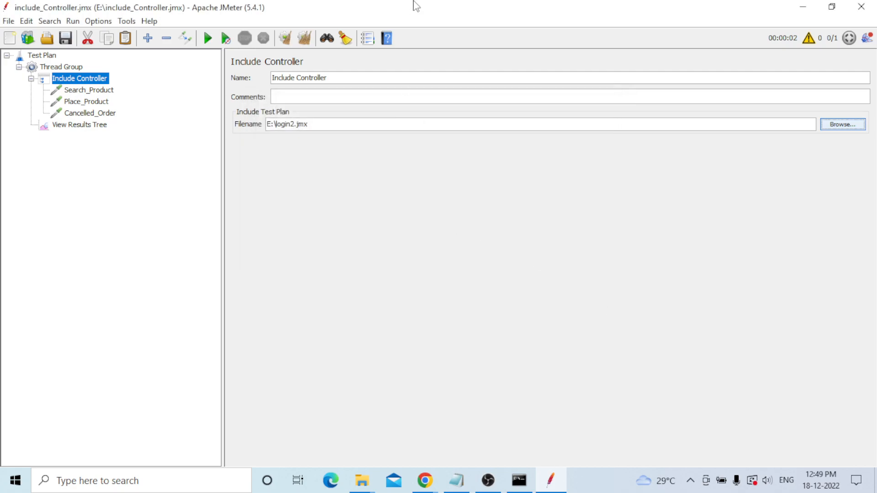
Step: Review the three HTTP requests and run the test with View Results Tree open
left_click(94, 91)
left_click(90, 103)
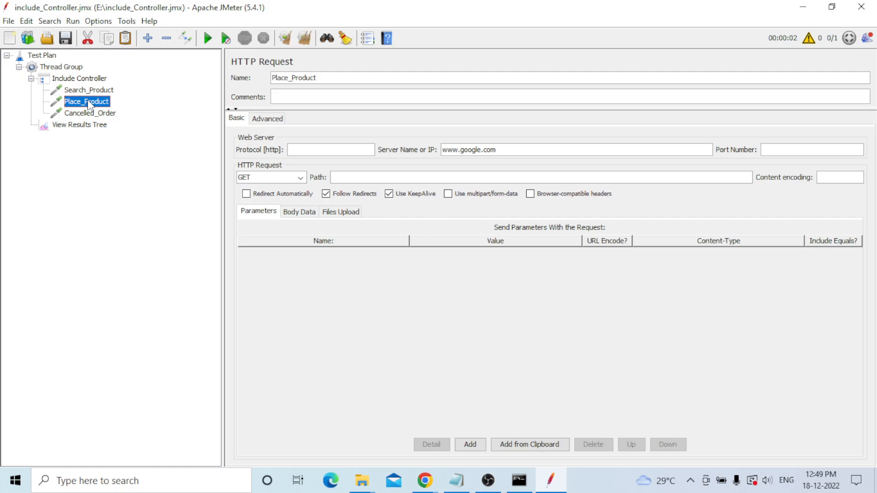
left_click(87, 114)
left_click(95, 126)
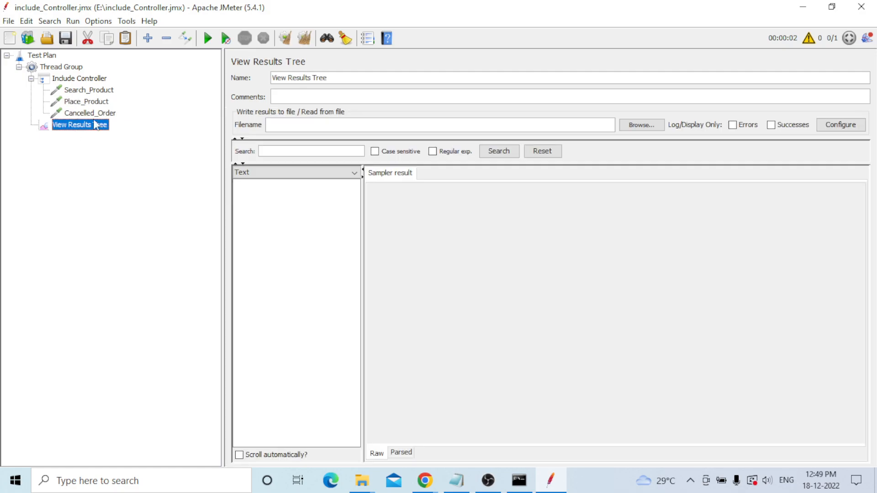
left_click(207, 38)
Step: Move Search_Product, Place_Product and Cancelled_Order out of the Include Controller so they sit directly under the Thread Group, after the controller
left_click(73, 80)
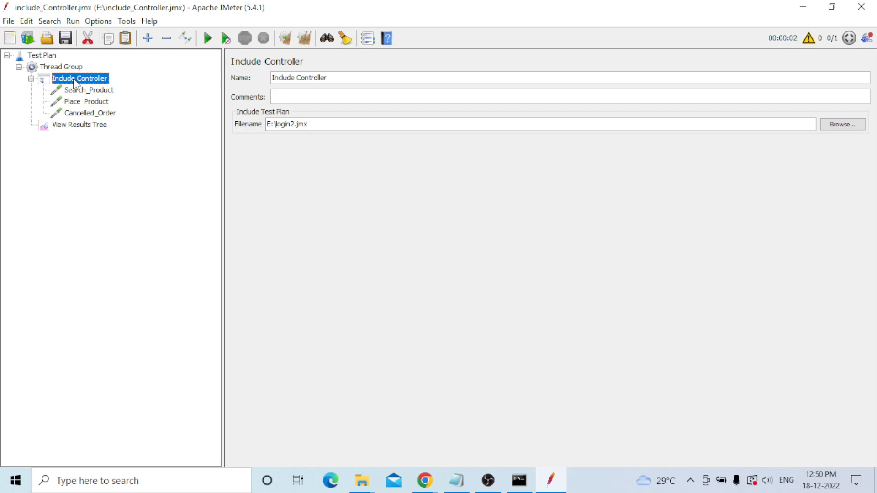
left_click(76, 90)
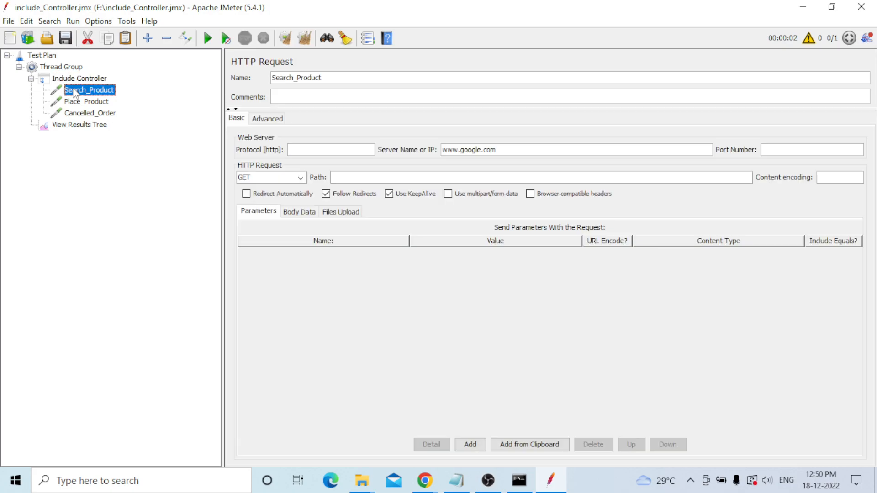
left_click(81, 81)
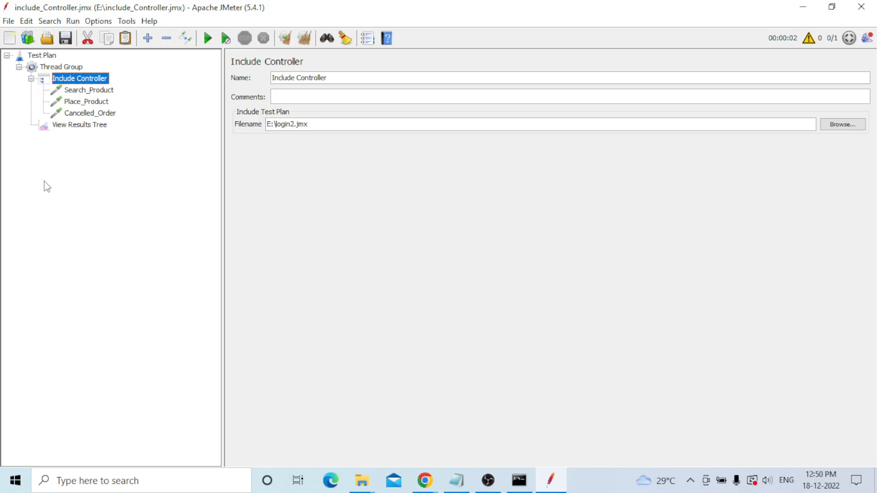
left_click(77, 94)
left_click_drag(77, 91, 81, 71)
left_click(72, 112)
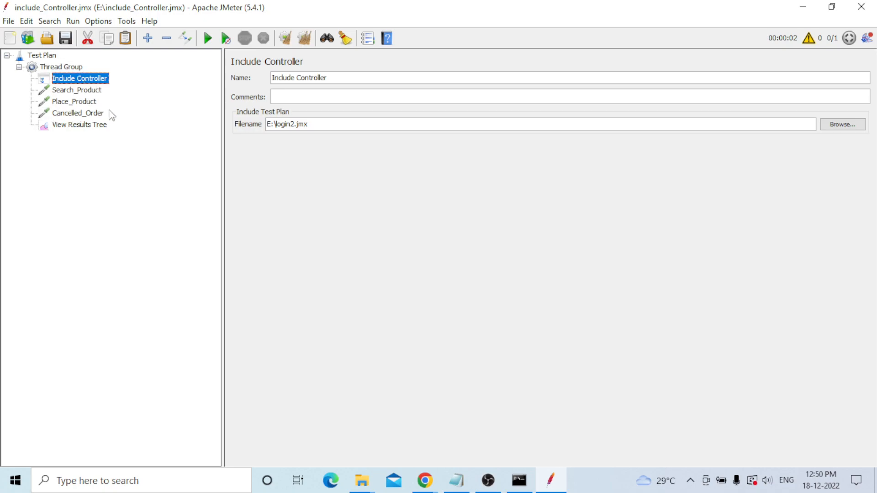
left_click(63, 68)
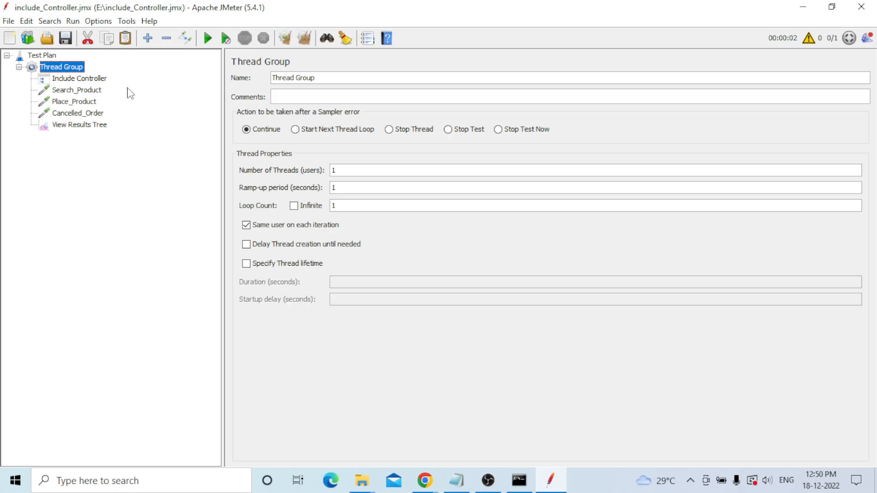
Step: Run the rearranged test plan with View Results Tree open
left_click(65, 126)
left_click(208, 38)
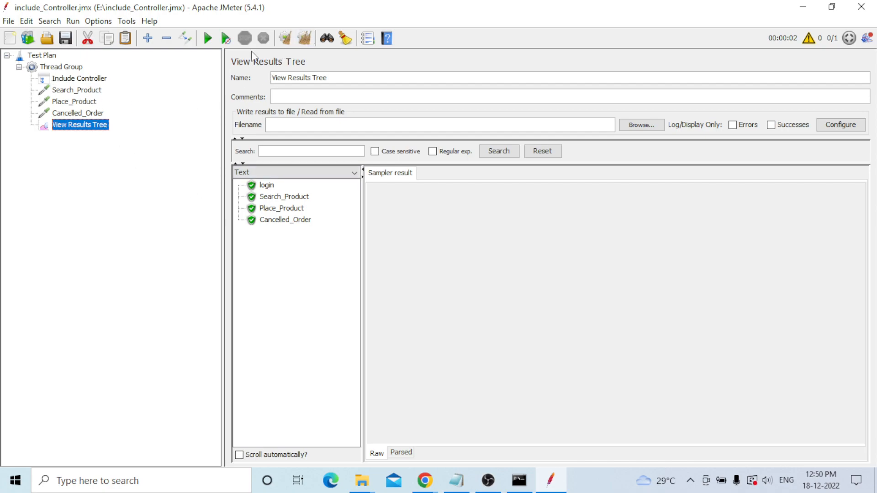
Step: Set the Thread Group's loop count to 2, clear all previous results and rerun the test with View Results Tree open
left_click(63, 69)
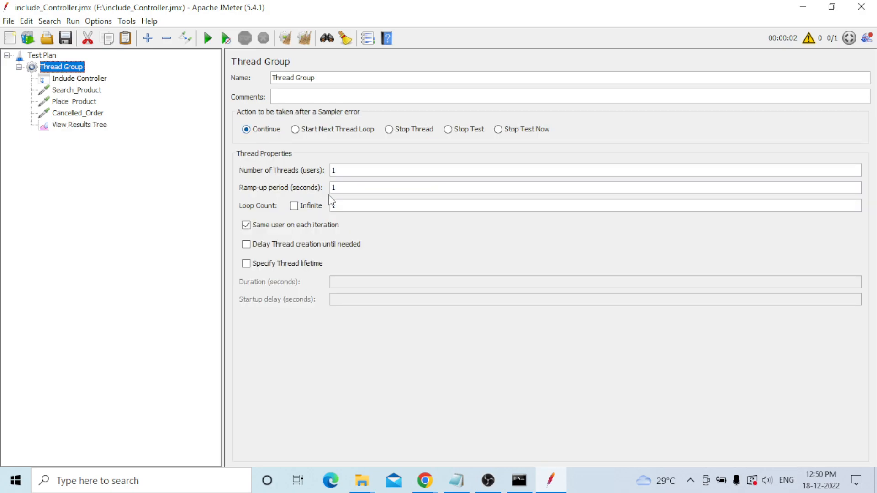
left_click(346, 208)
left_click(80, 126)
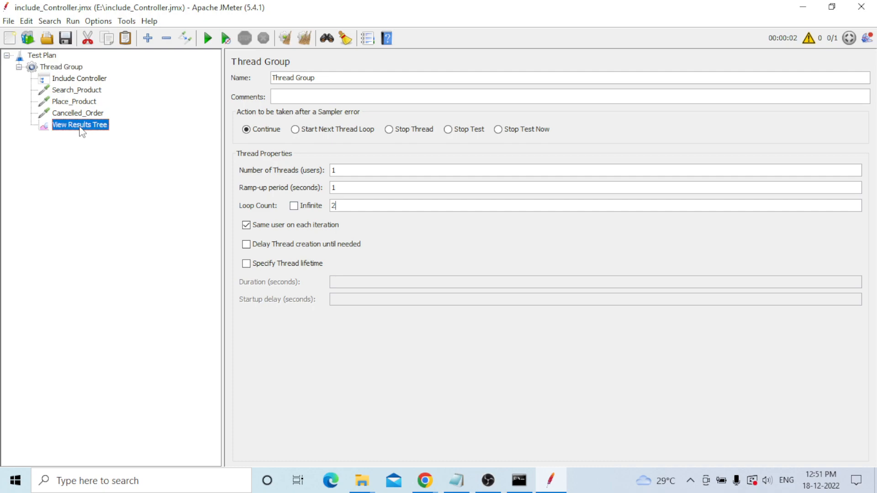
left_click(304, 38)
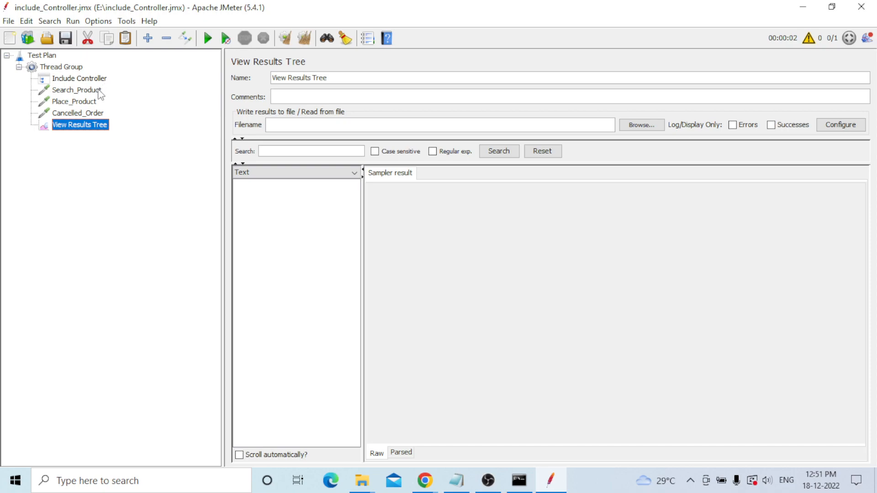
left_click(208, 38)
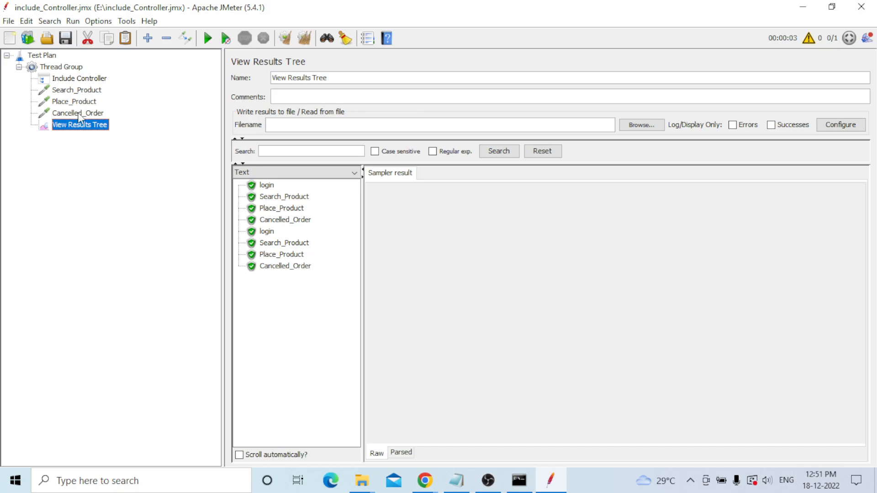
Step: Examine the sampler results of the first iteration's login, Search_Product, Place_Product and Cancelled_Order requests
left_click(267, 186)
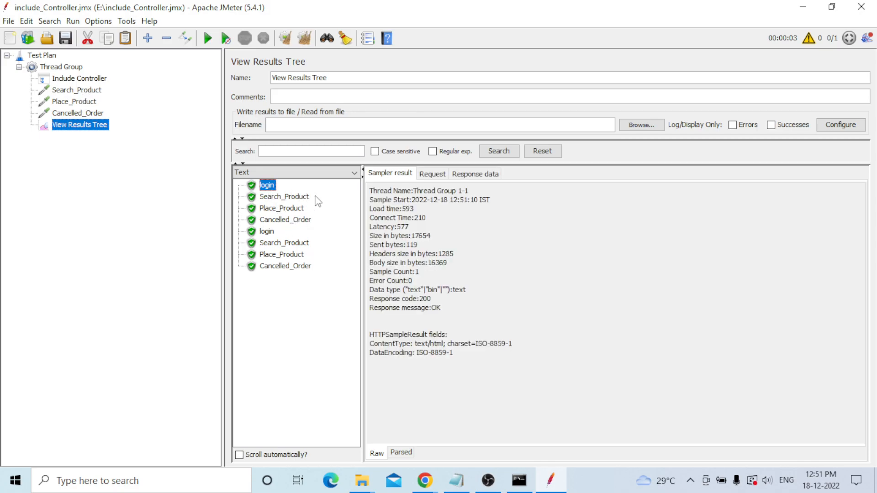
left_click(297, 197)
left_click(287, 208)
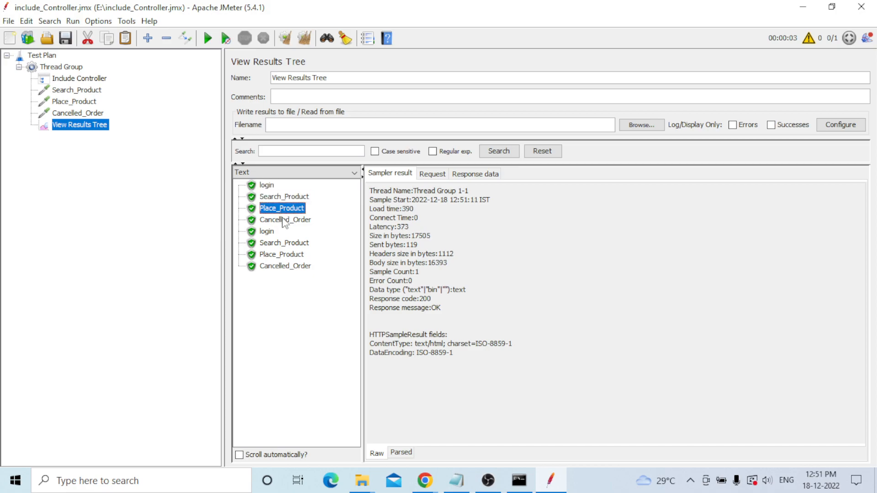
left_click(284, 220)
left_click(274, 188)
left_click(298, 200)
left_click(297, 209)
left_click(298, 220)
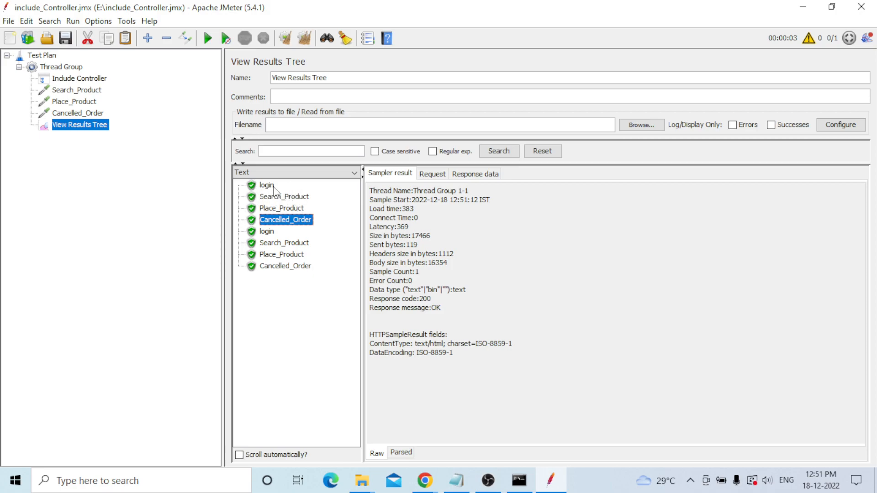
Step: Check which test plan file the Include Controller references and return to View Results Tree
left_click(84, 163)
left_click(69, 79)
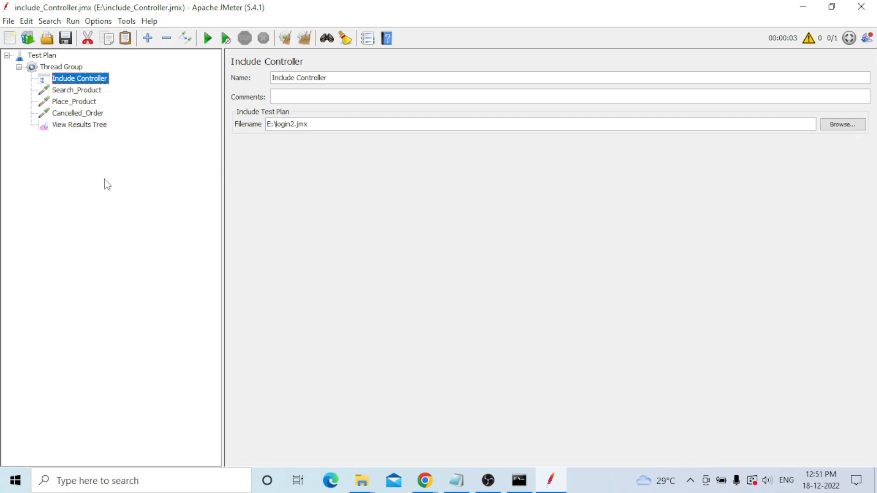
left_click(83, 133)
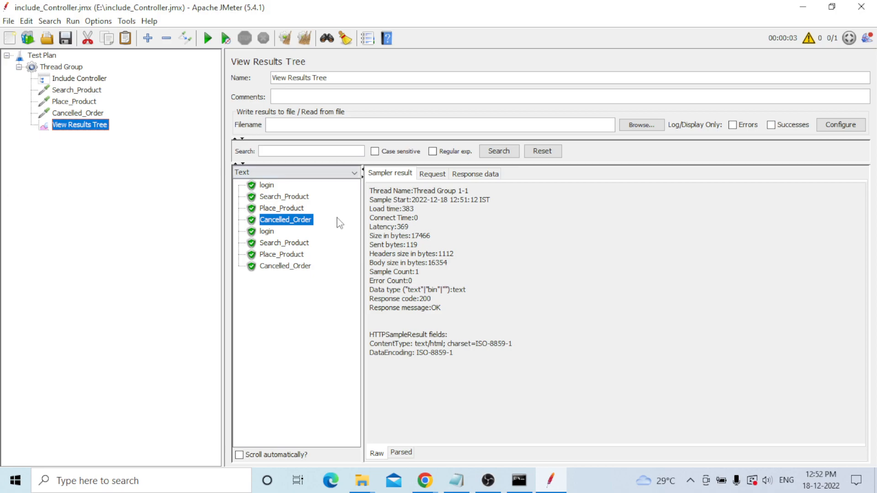
Step: Switch to the Notepad notes and review the list of the four logic controllers, from Simple to Include
left_click(456, 480)
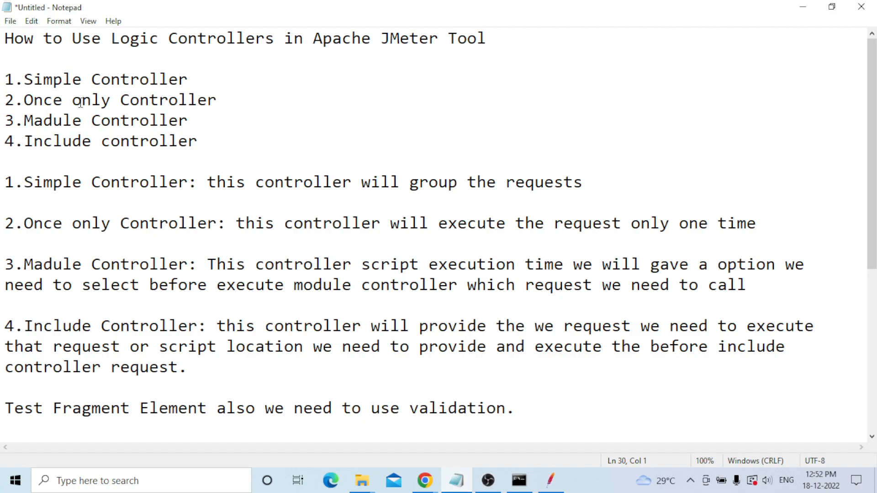
left_click_drag(4, 77, 205, 145)
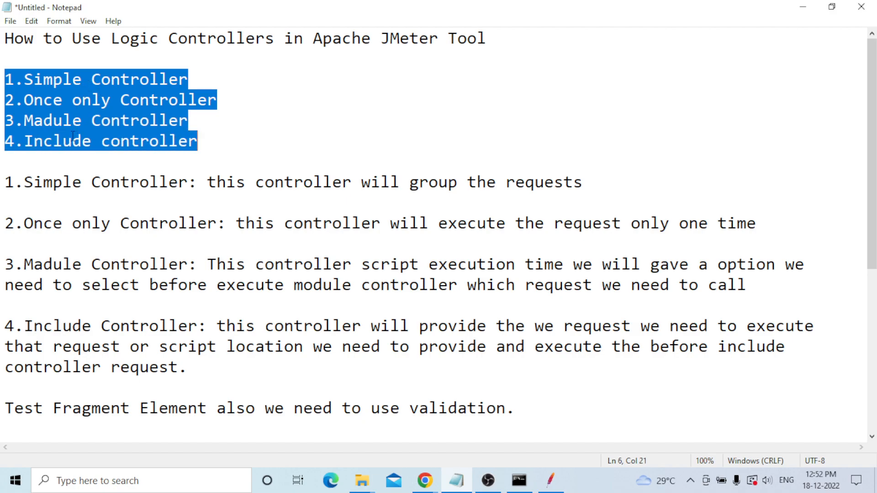
left_click(218, 147)
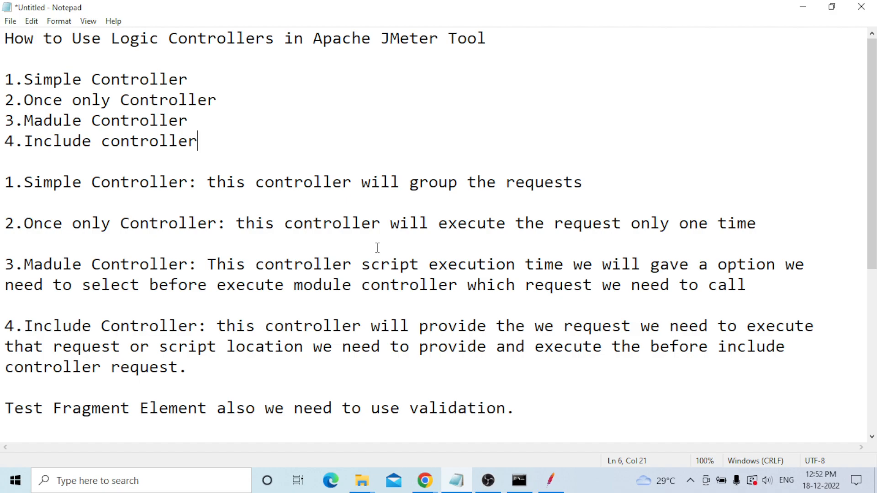
left_click(498, 489)
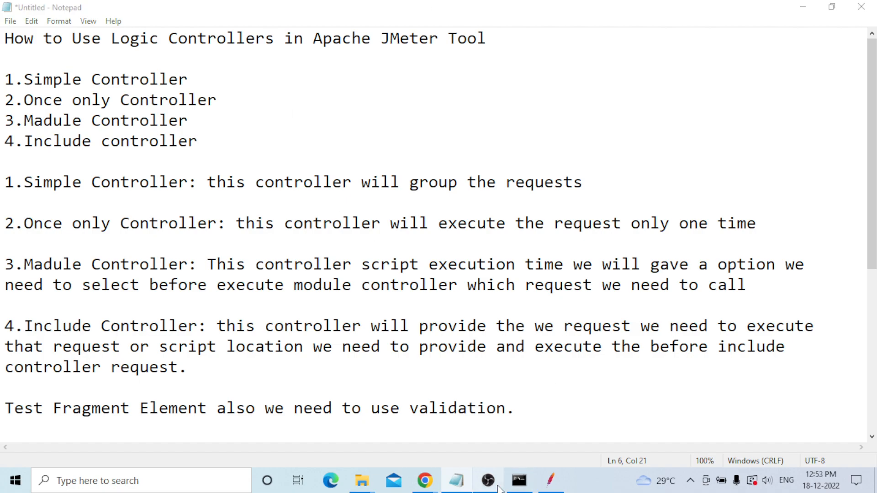